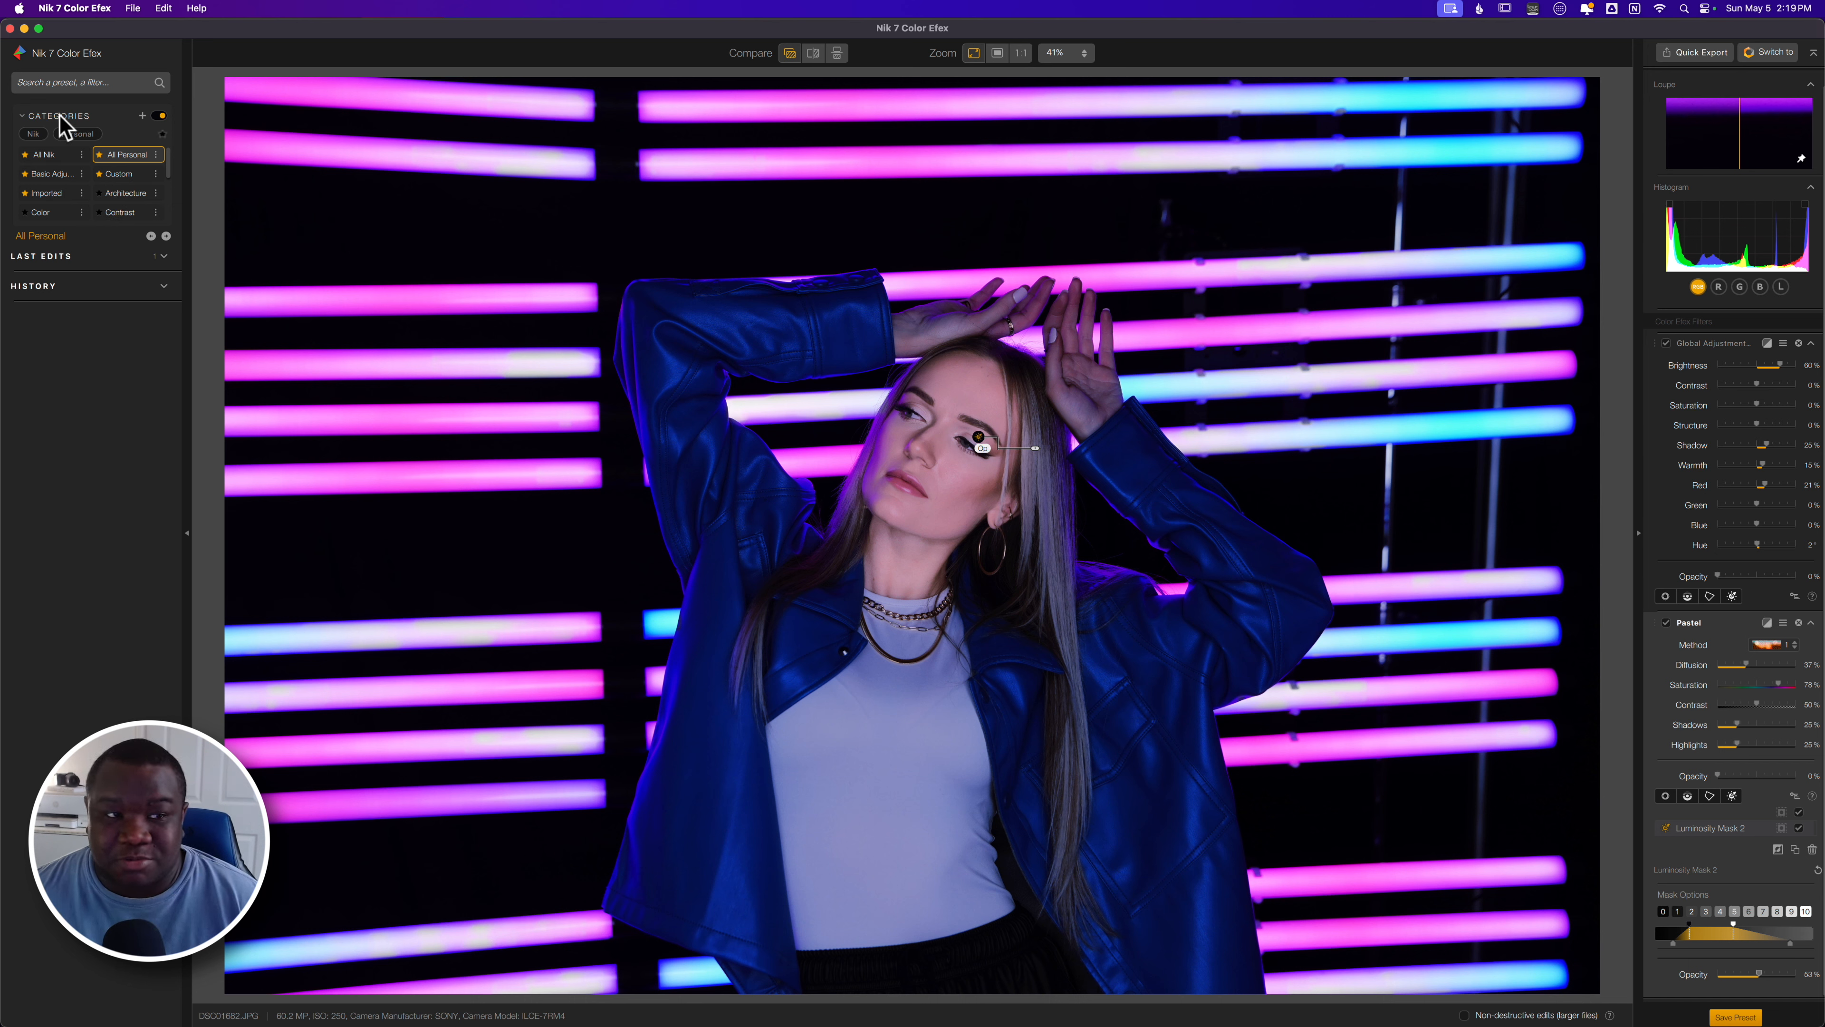
Cycle through the favorite categories All Personal, Basic Adjustments and Custom, and finish with the All Nik filters displayed
left_click(151, 236)
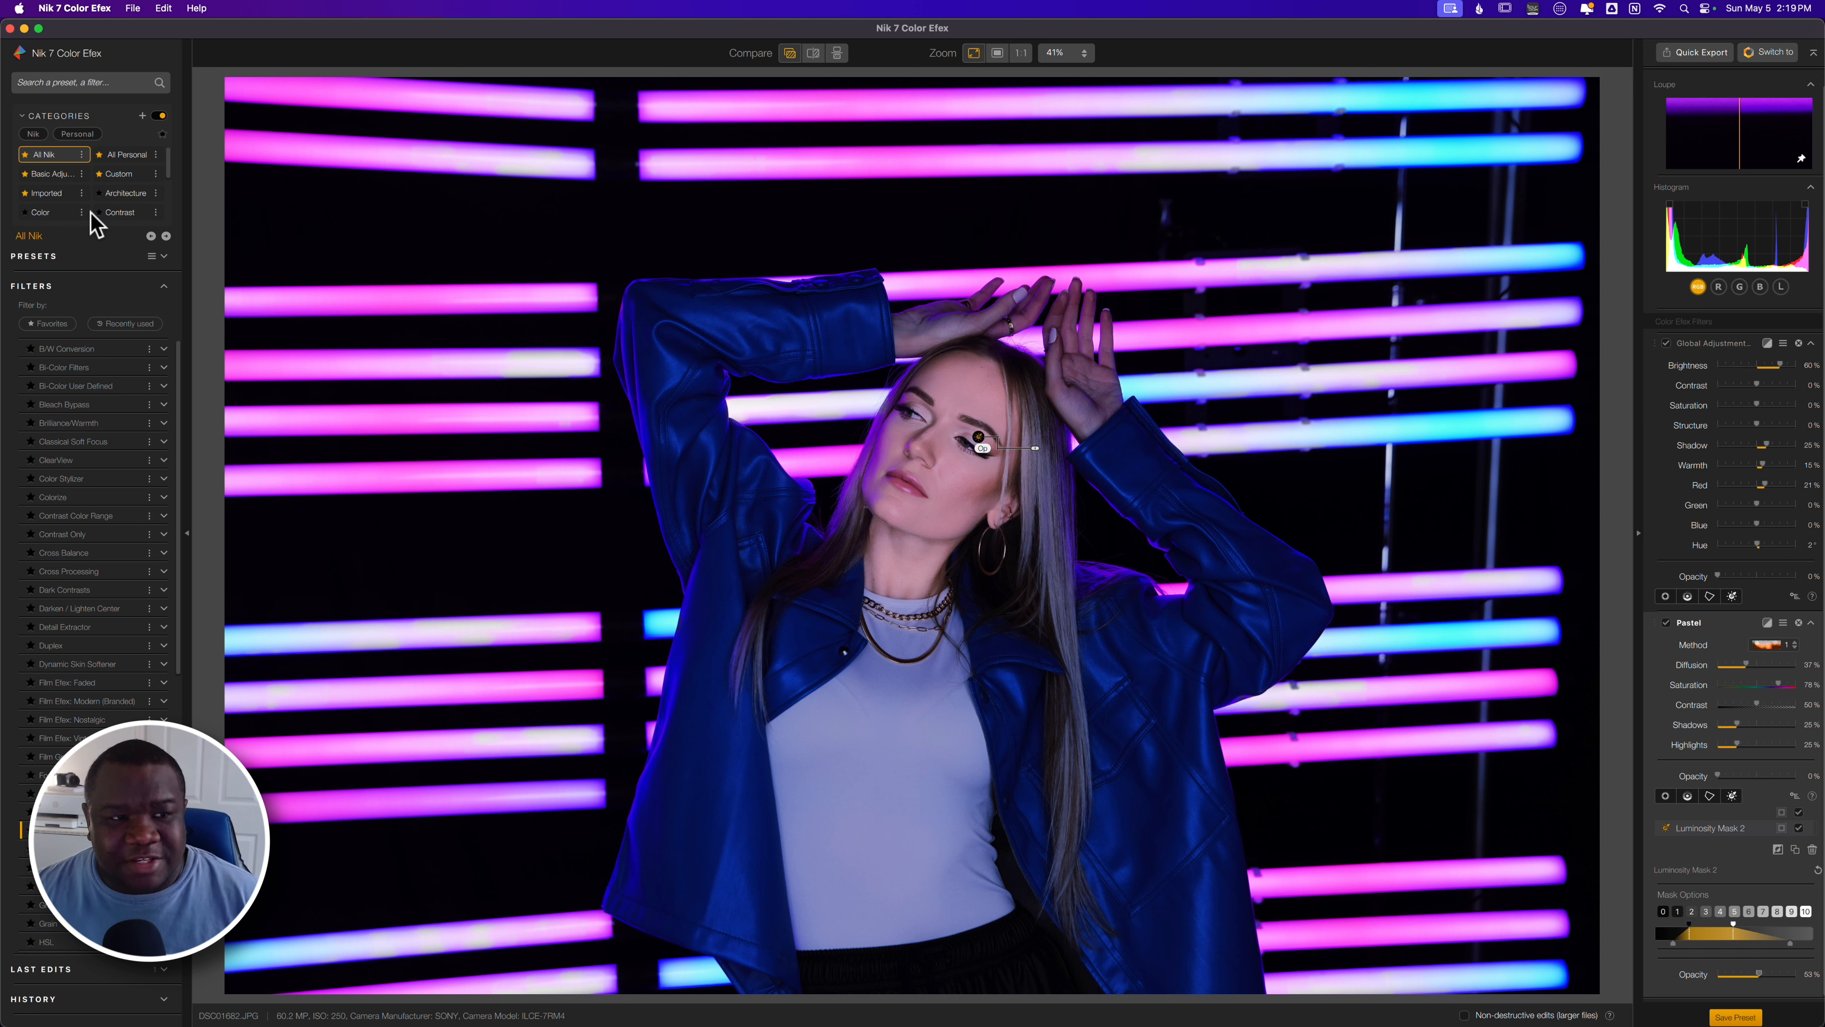
left_click(166, 236)
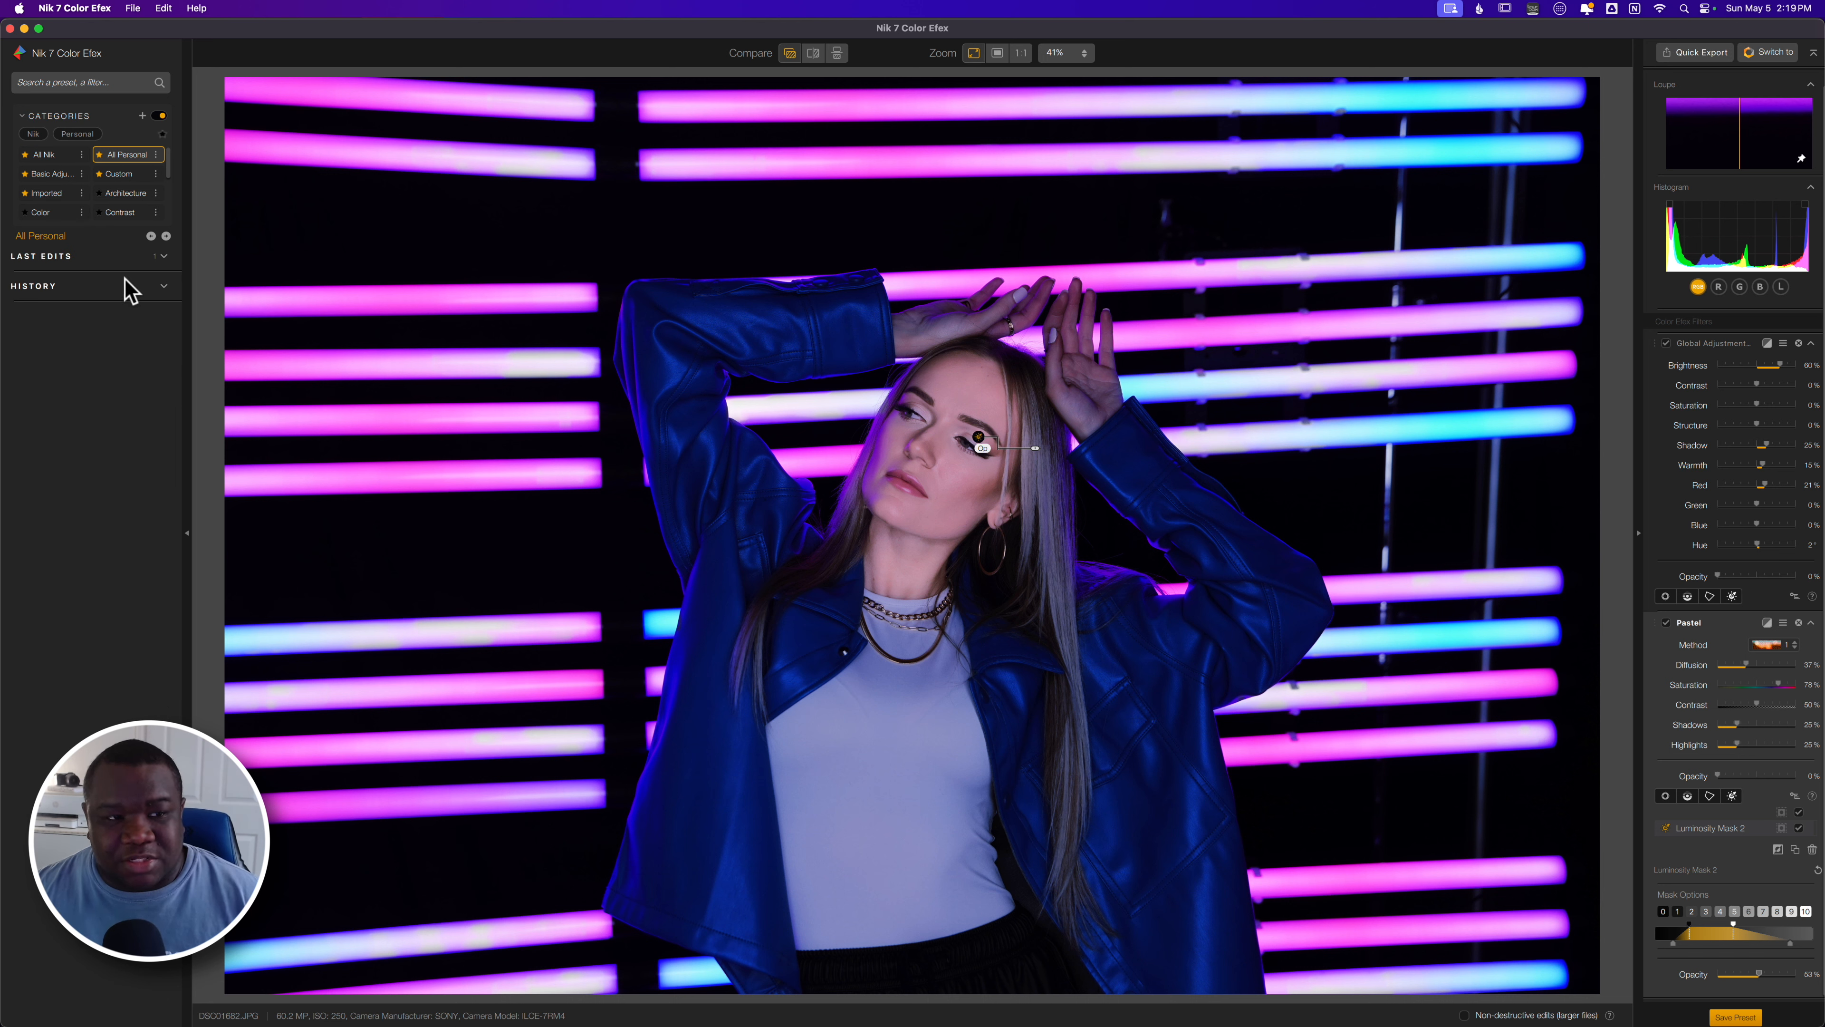
left_click(166, 235)
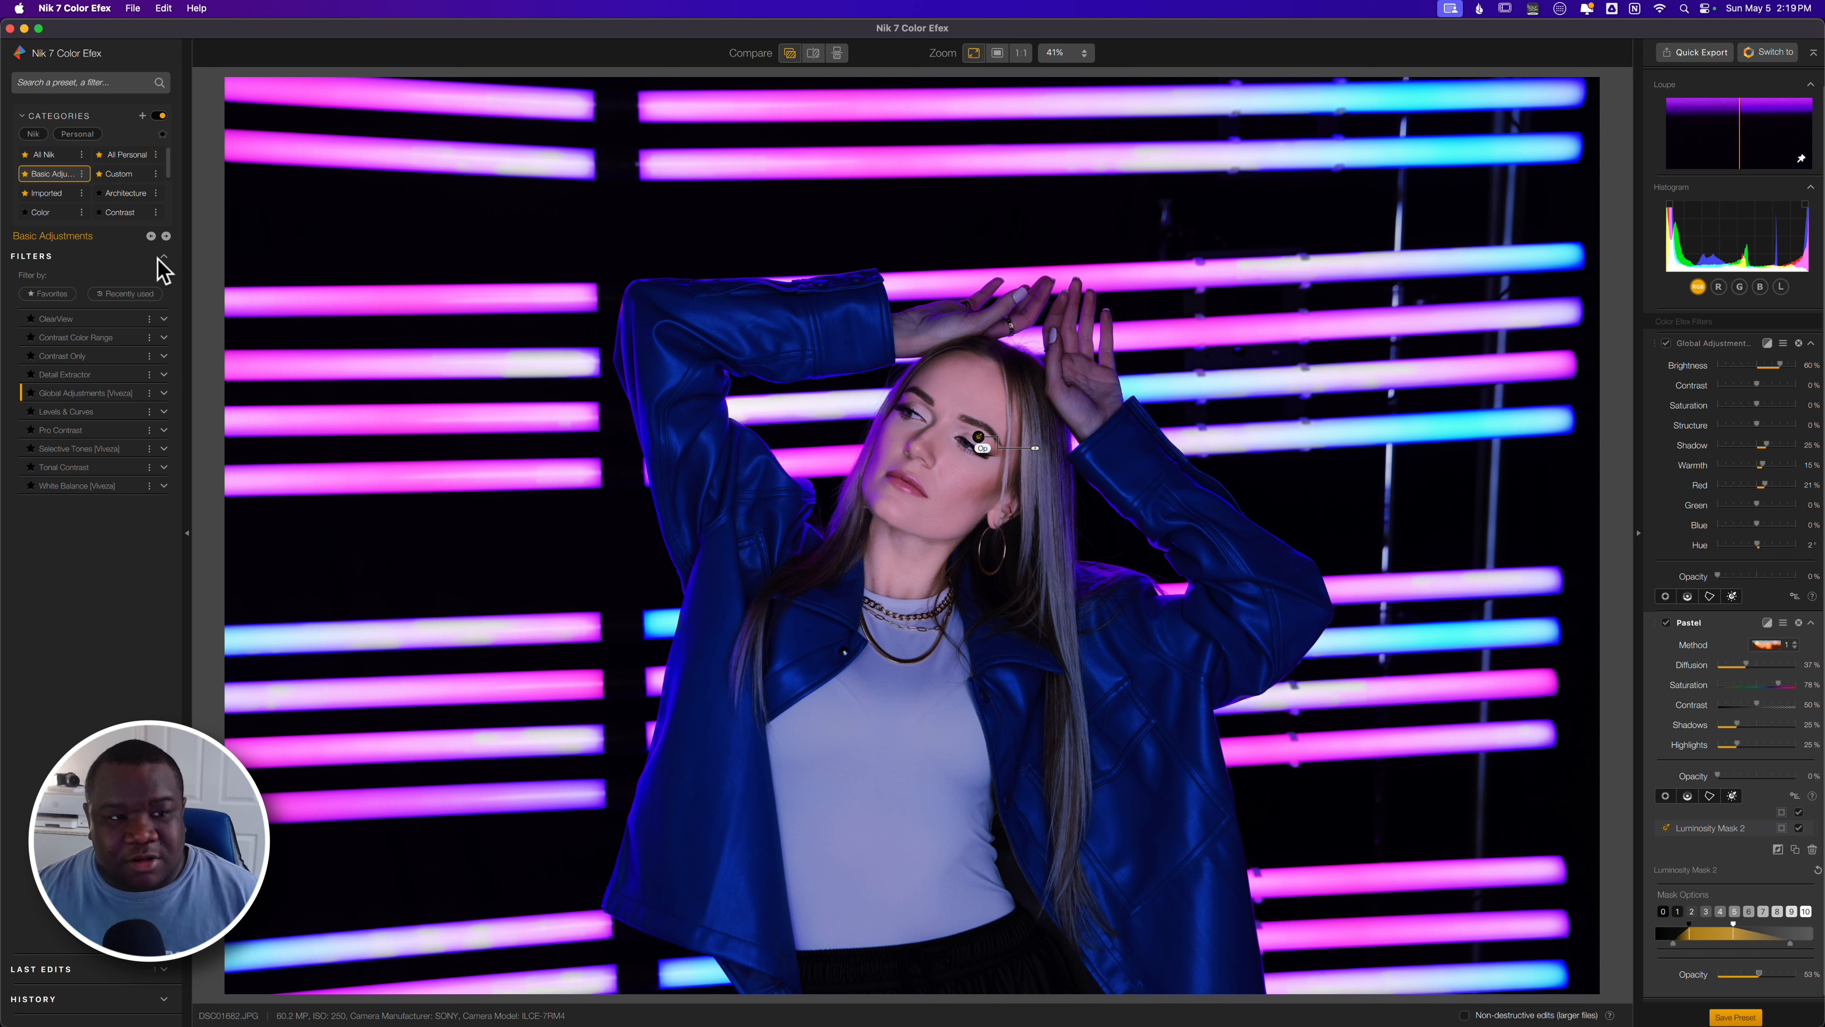
left_click(166, 235)
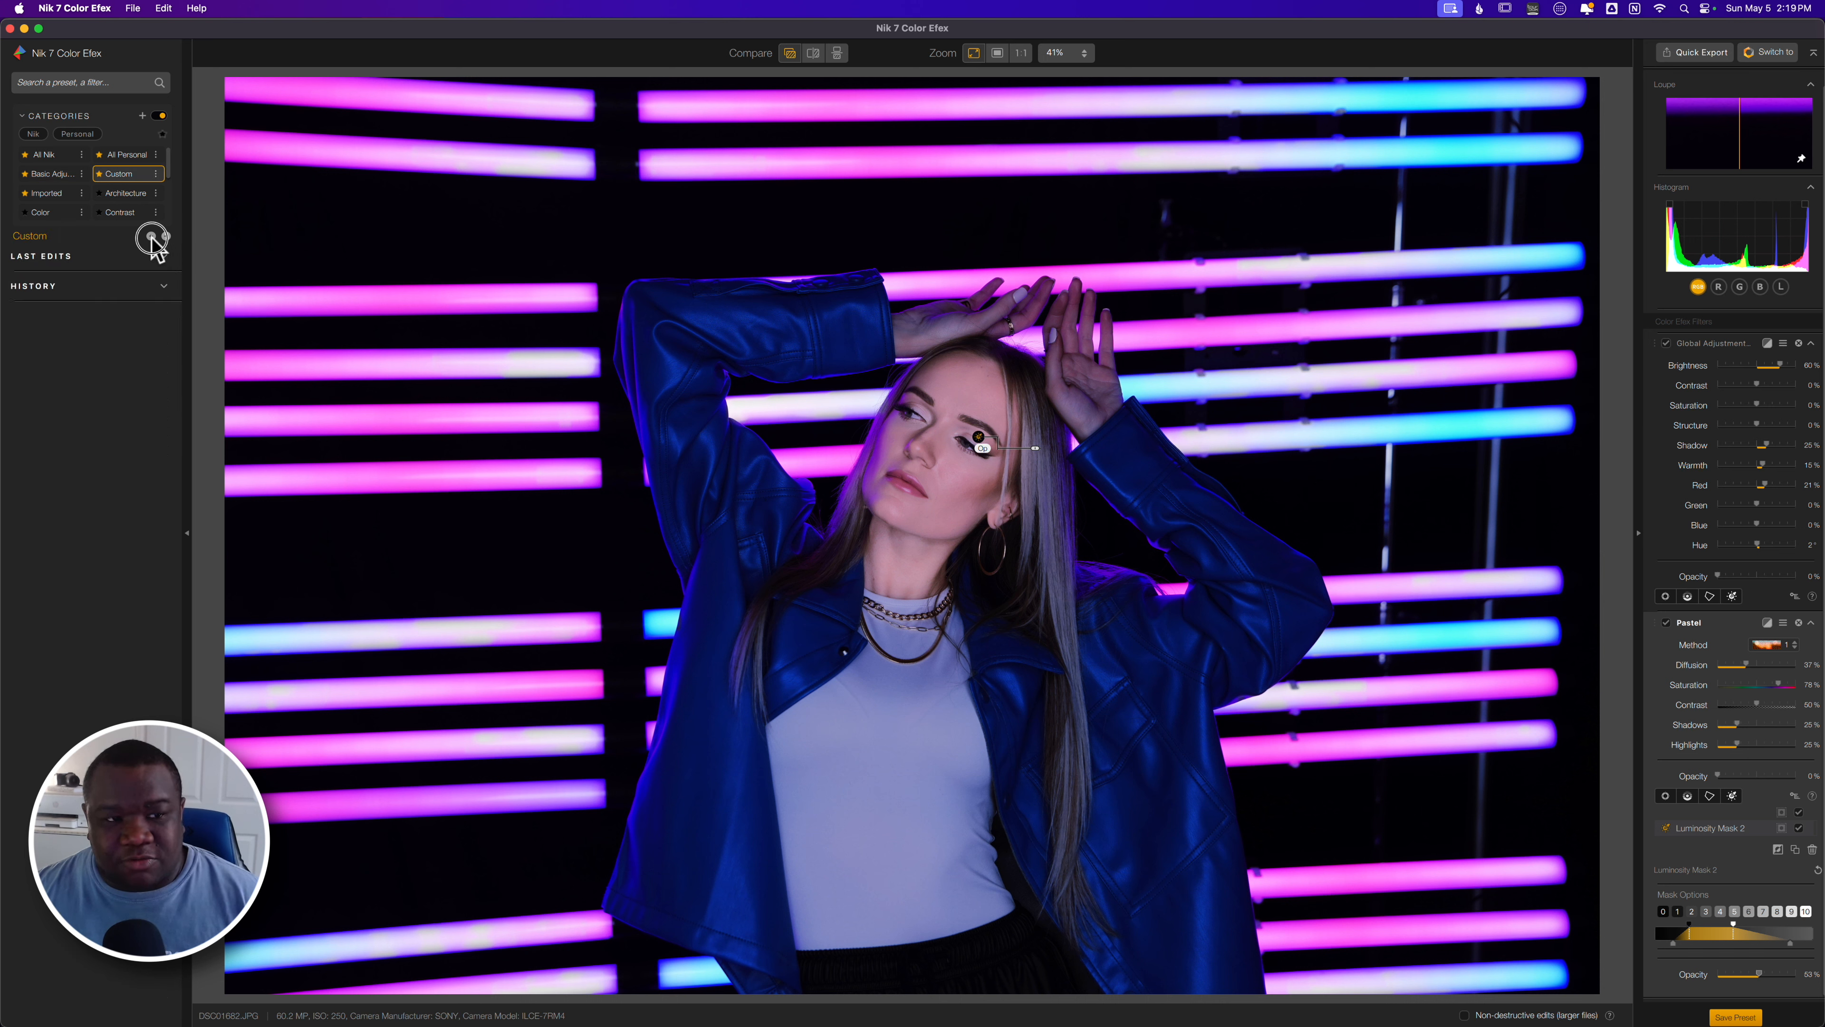
left_click(150, 236)
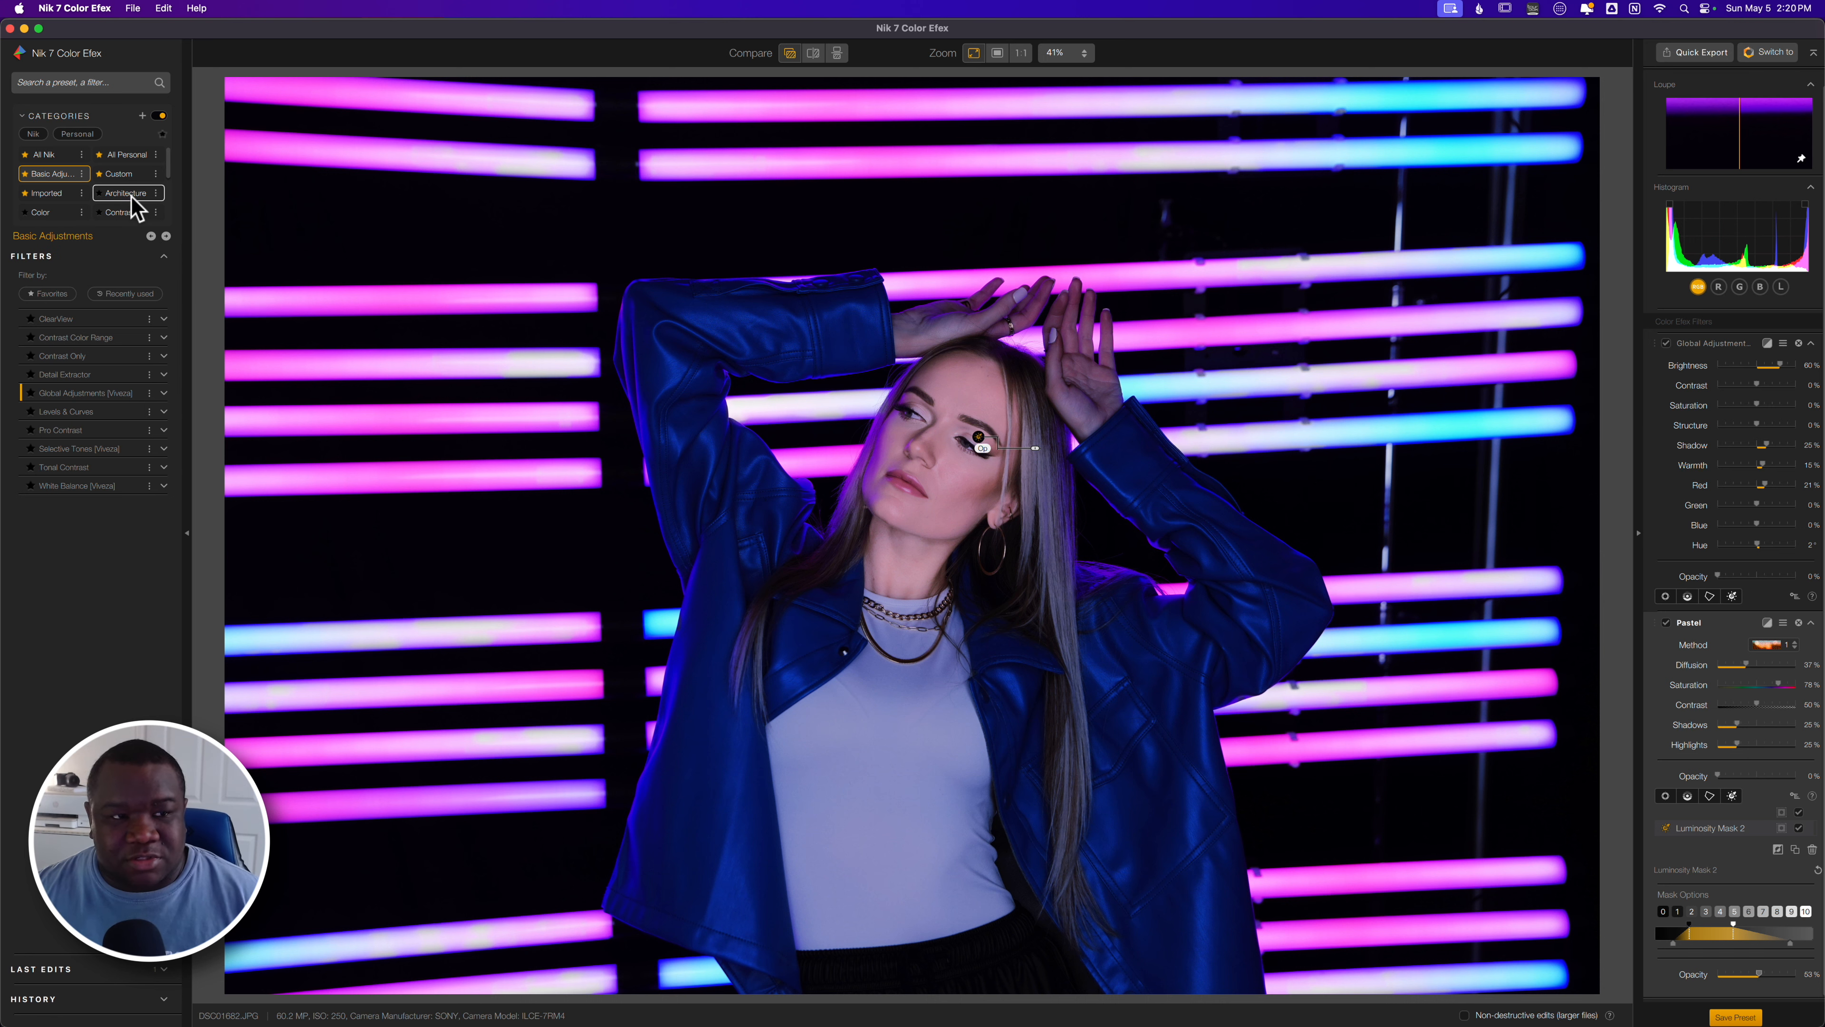
left_click(108, 196)
left_click(45, 155)
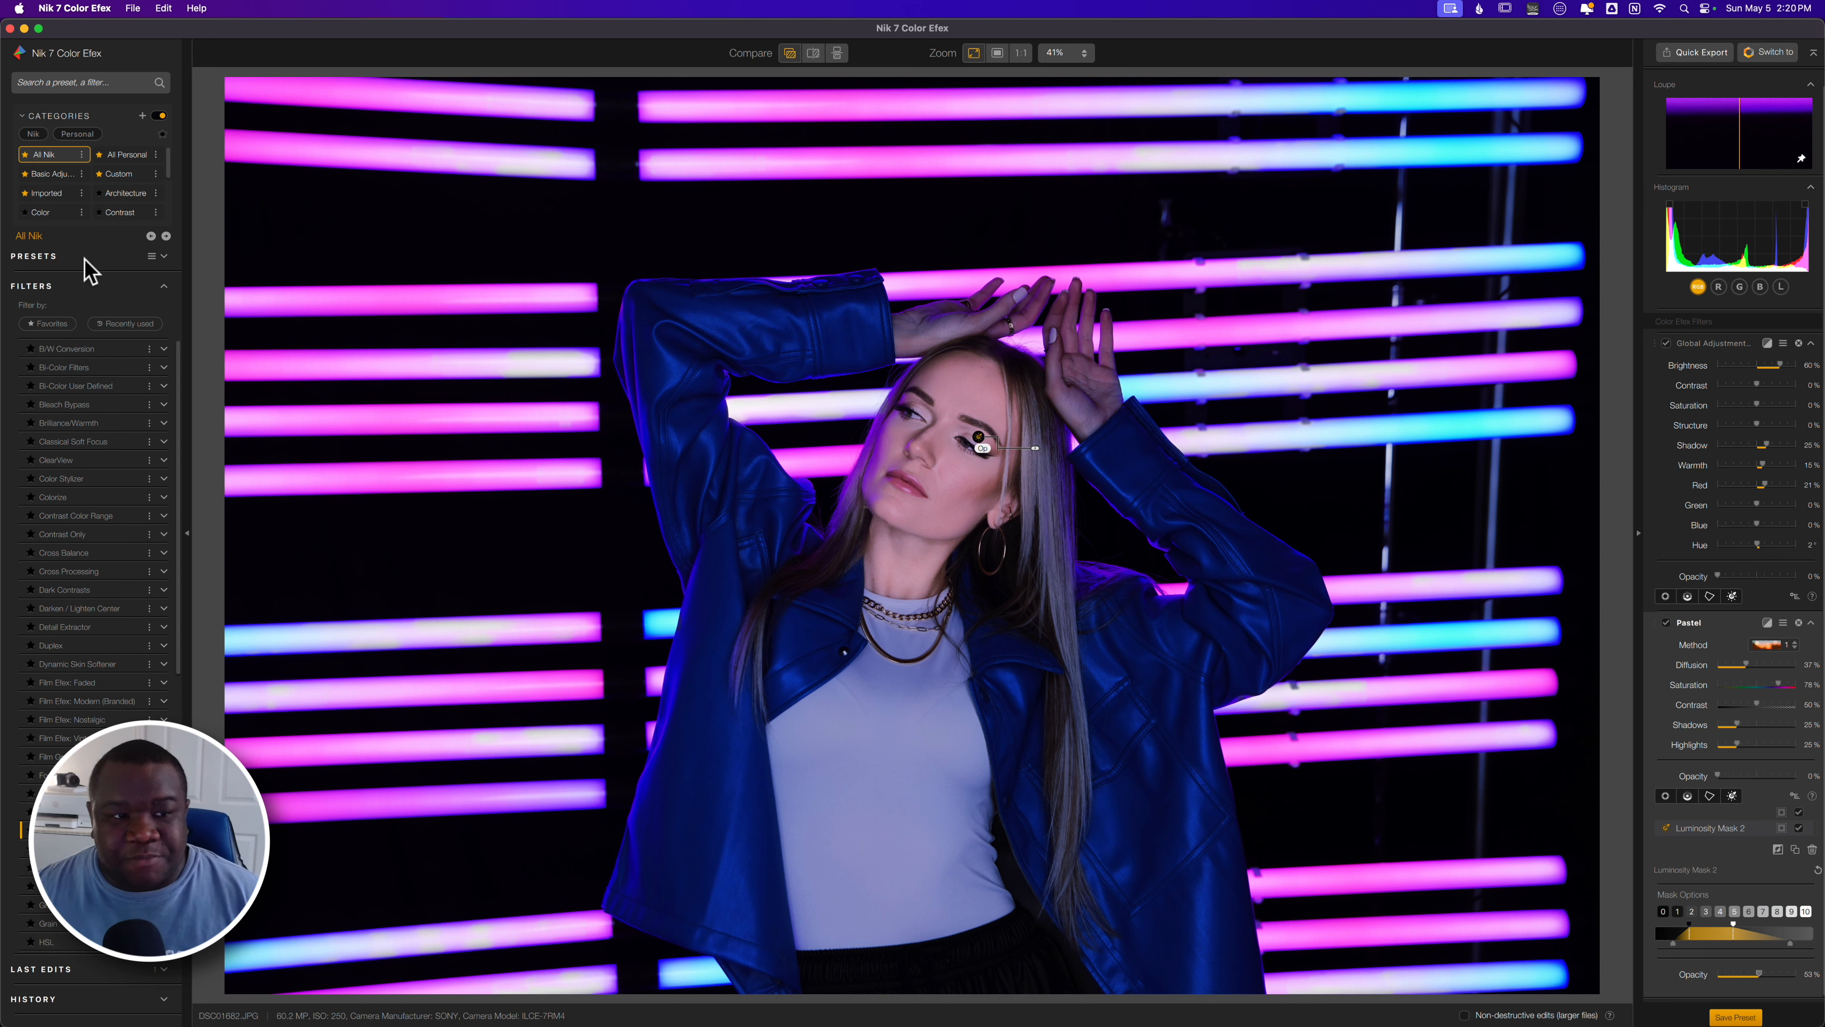
View the options for adding the B/W Conversion filter to a category, and dismiss them without choosing one
left_click(149, 349)
mouse_move(194, 385)
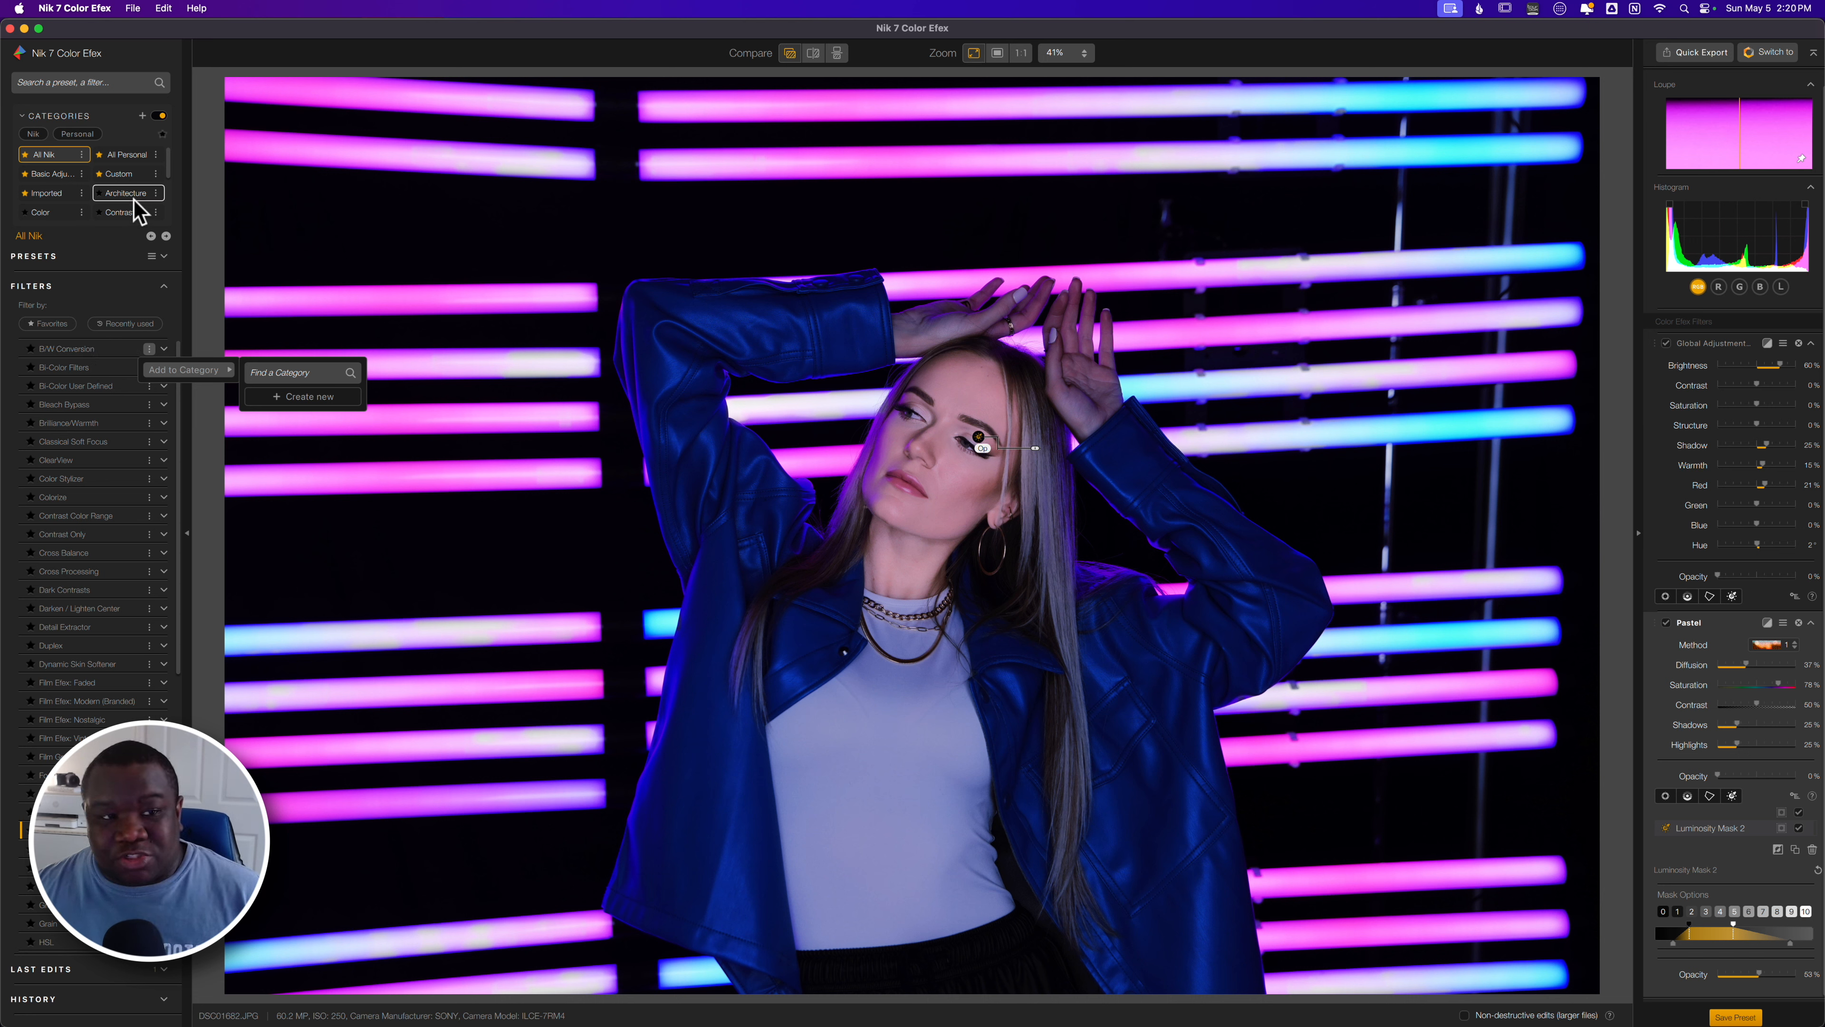
left_click(127, 287)
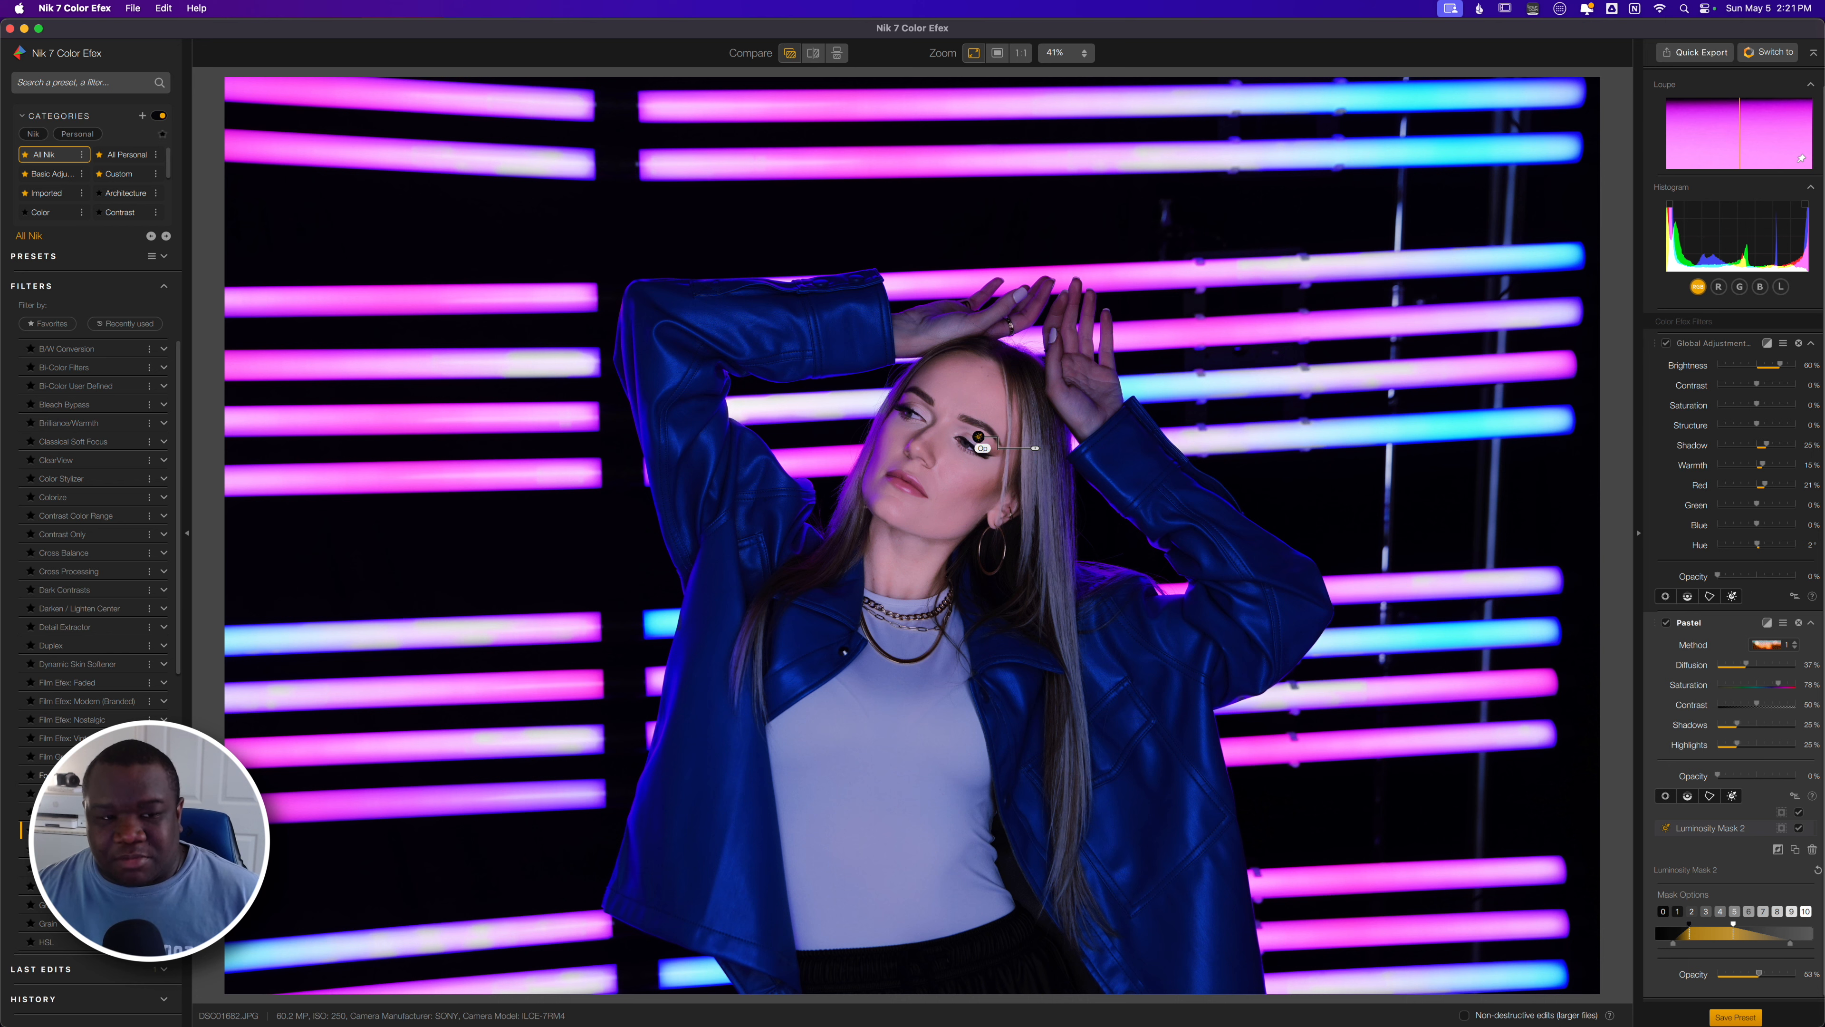
Switch to Nik 6 Viveza to view its adjustment controls, and return to Nik 7 Color Efex to browse the filter list
scroll(110, 442, "down", 1)
scroll(109, 436, "down", 2)
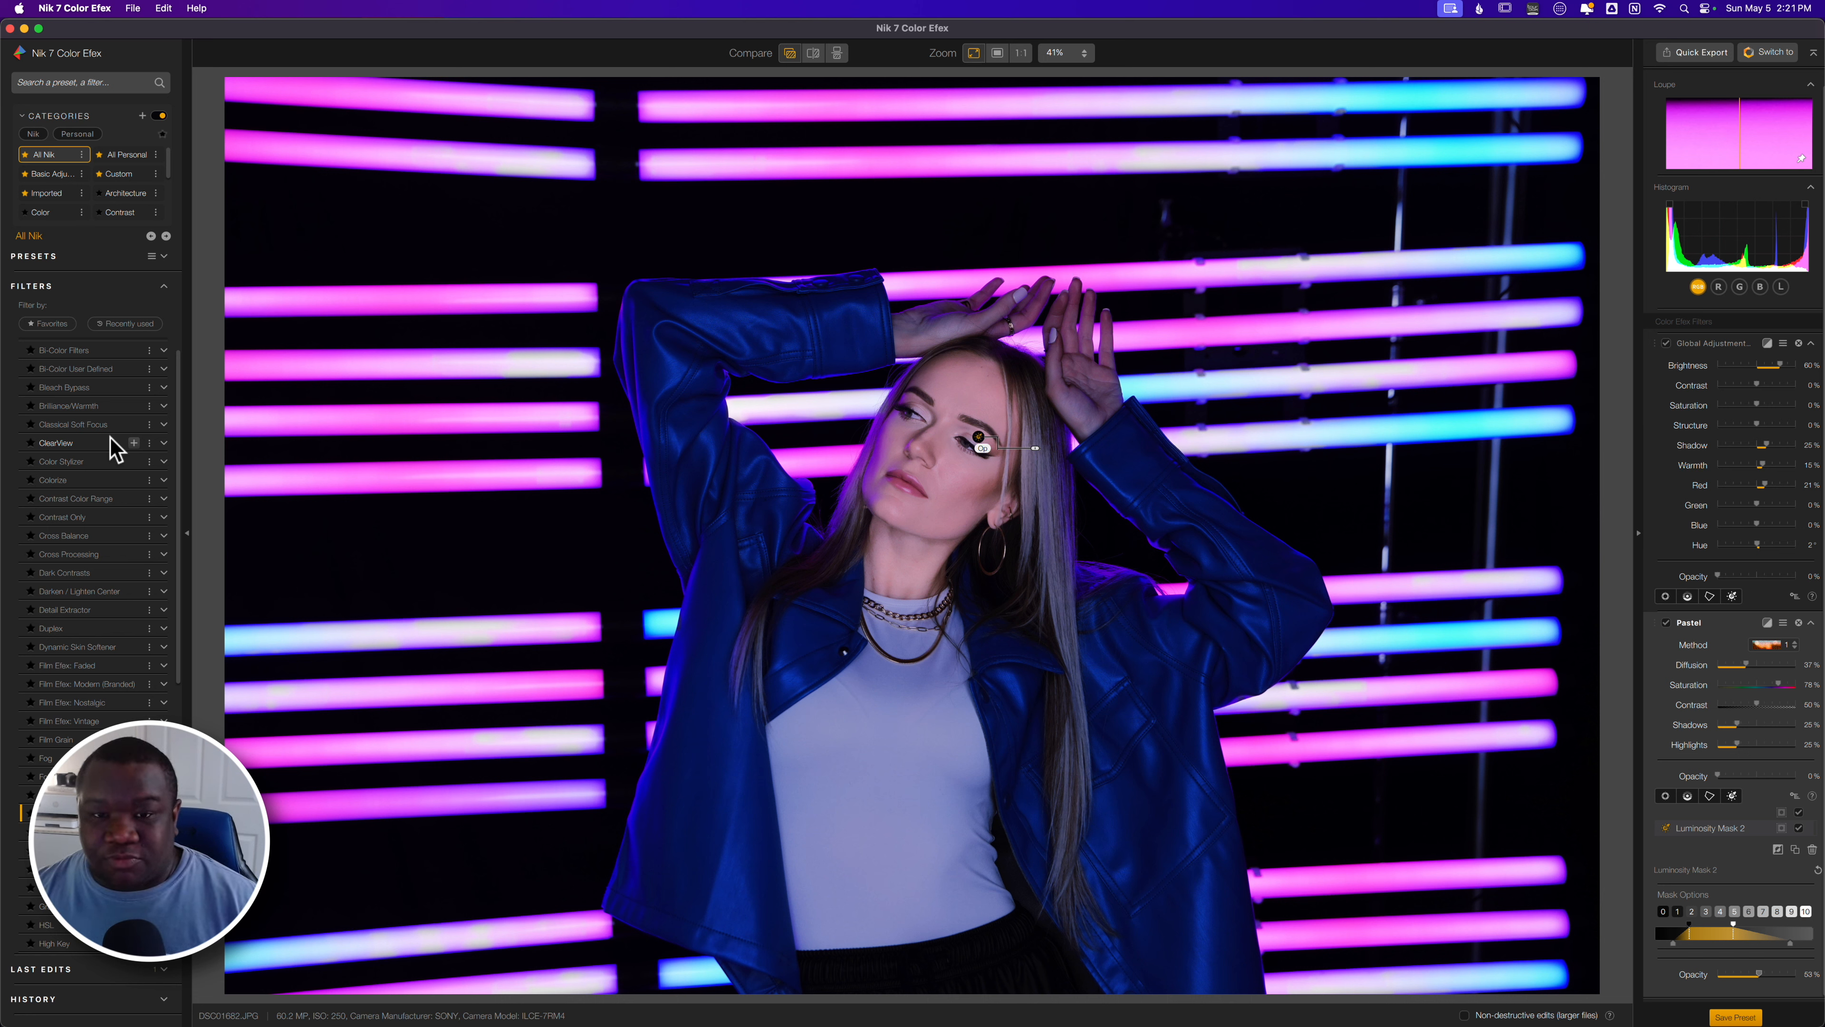
key("super+Tab")
key("super+Tab")
key("super+Tab")
key("super+Tab")
key("super+Tab")
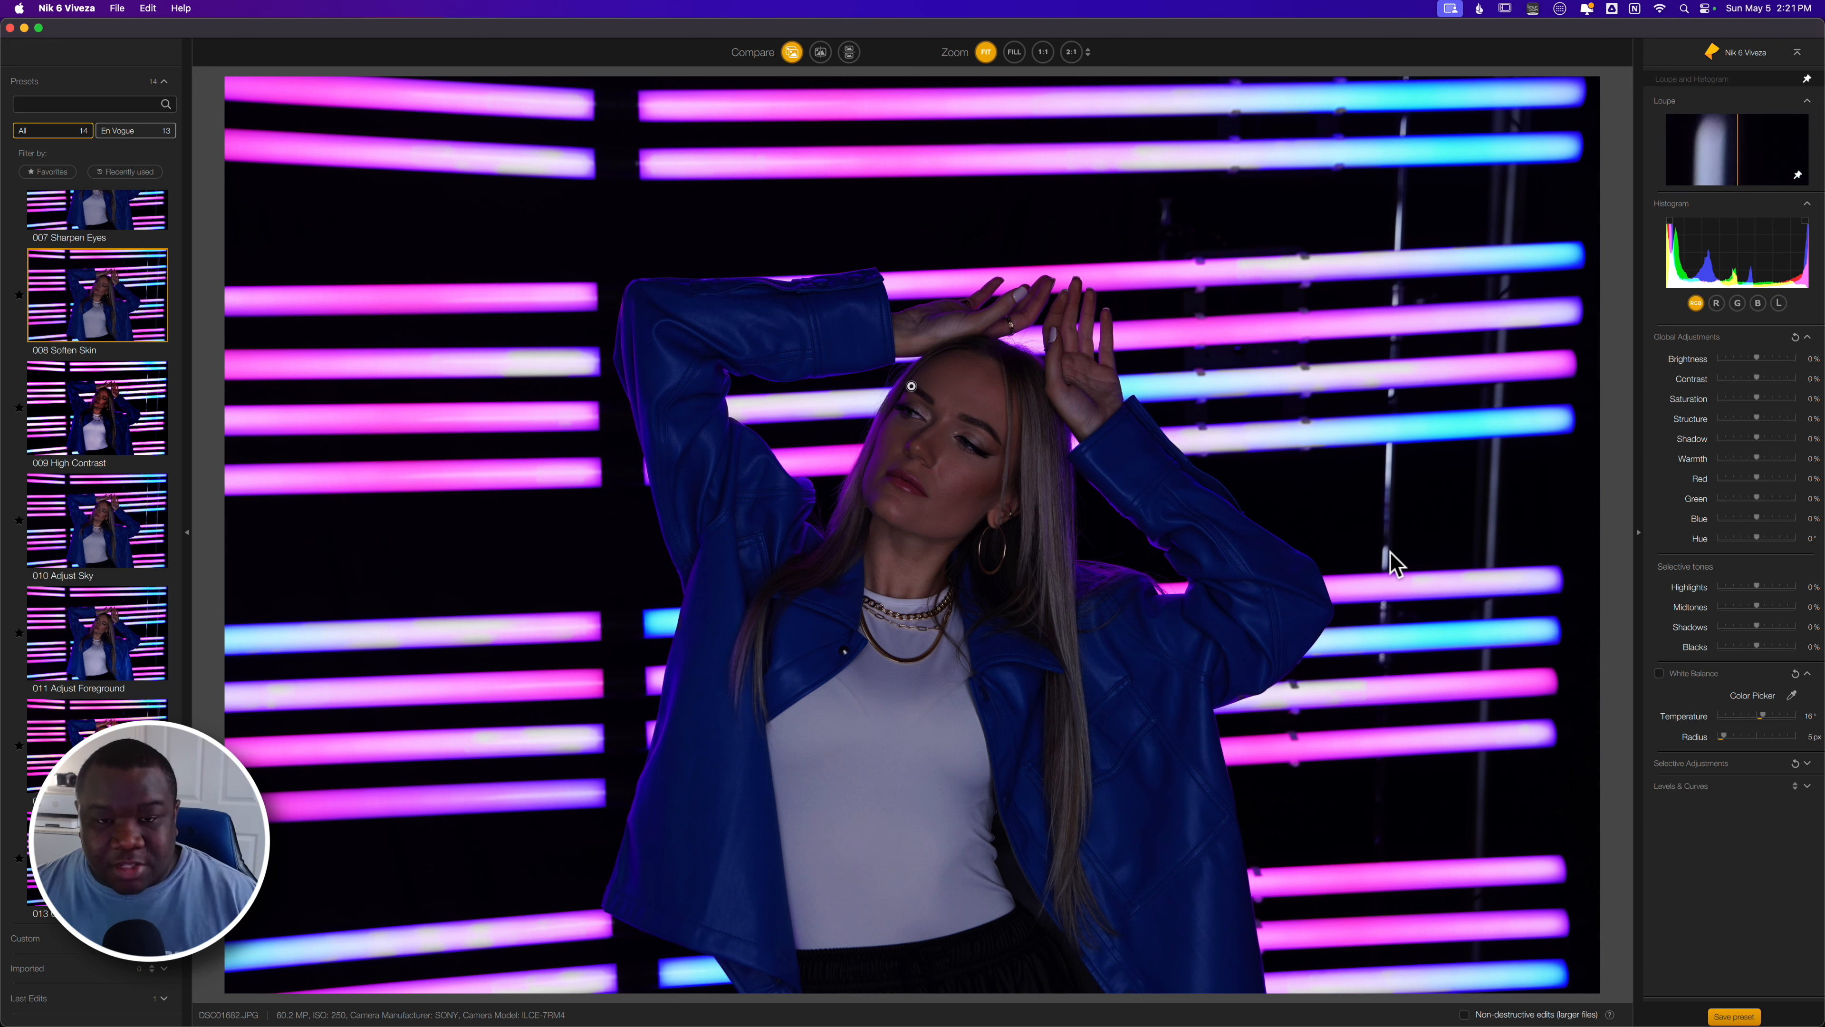
key("super+Tab")
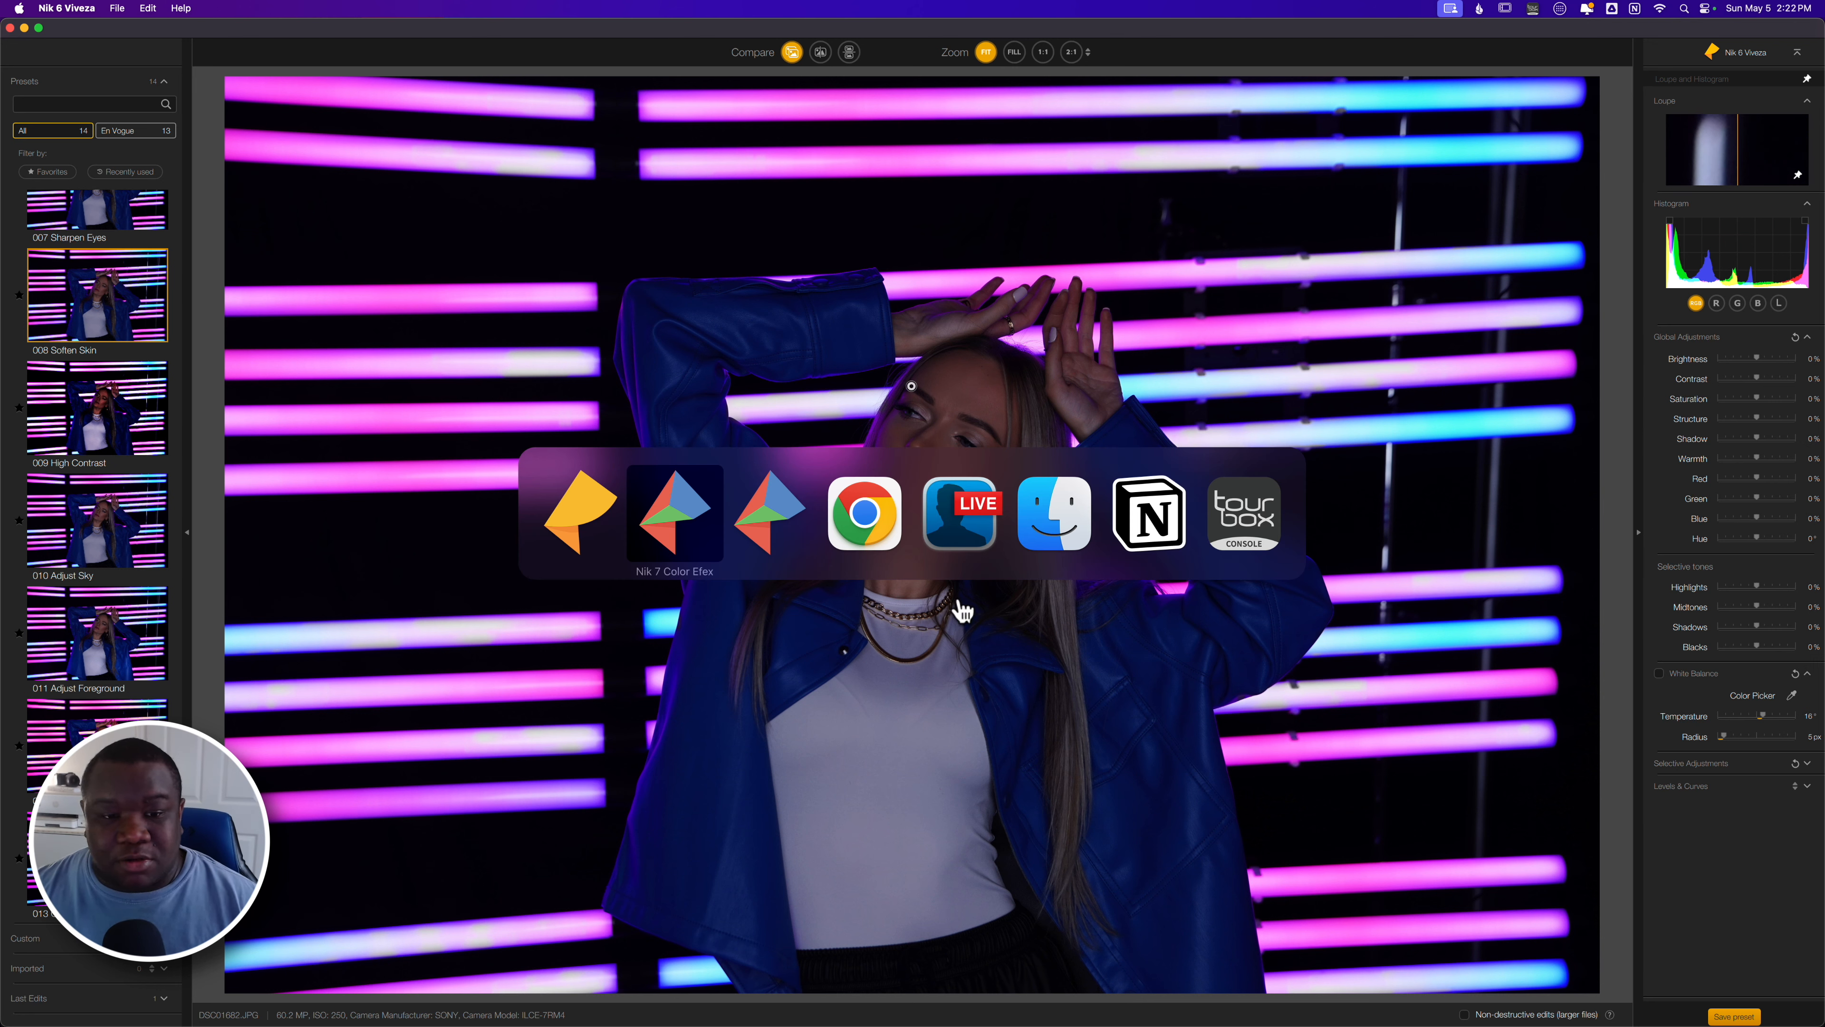
left_click(676, 520)
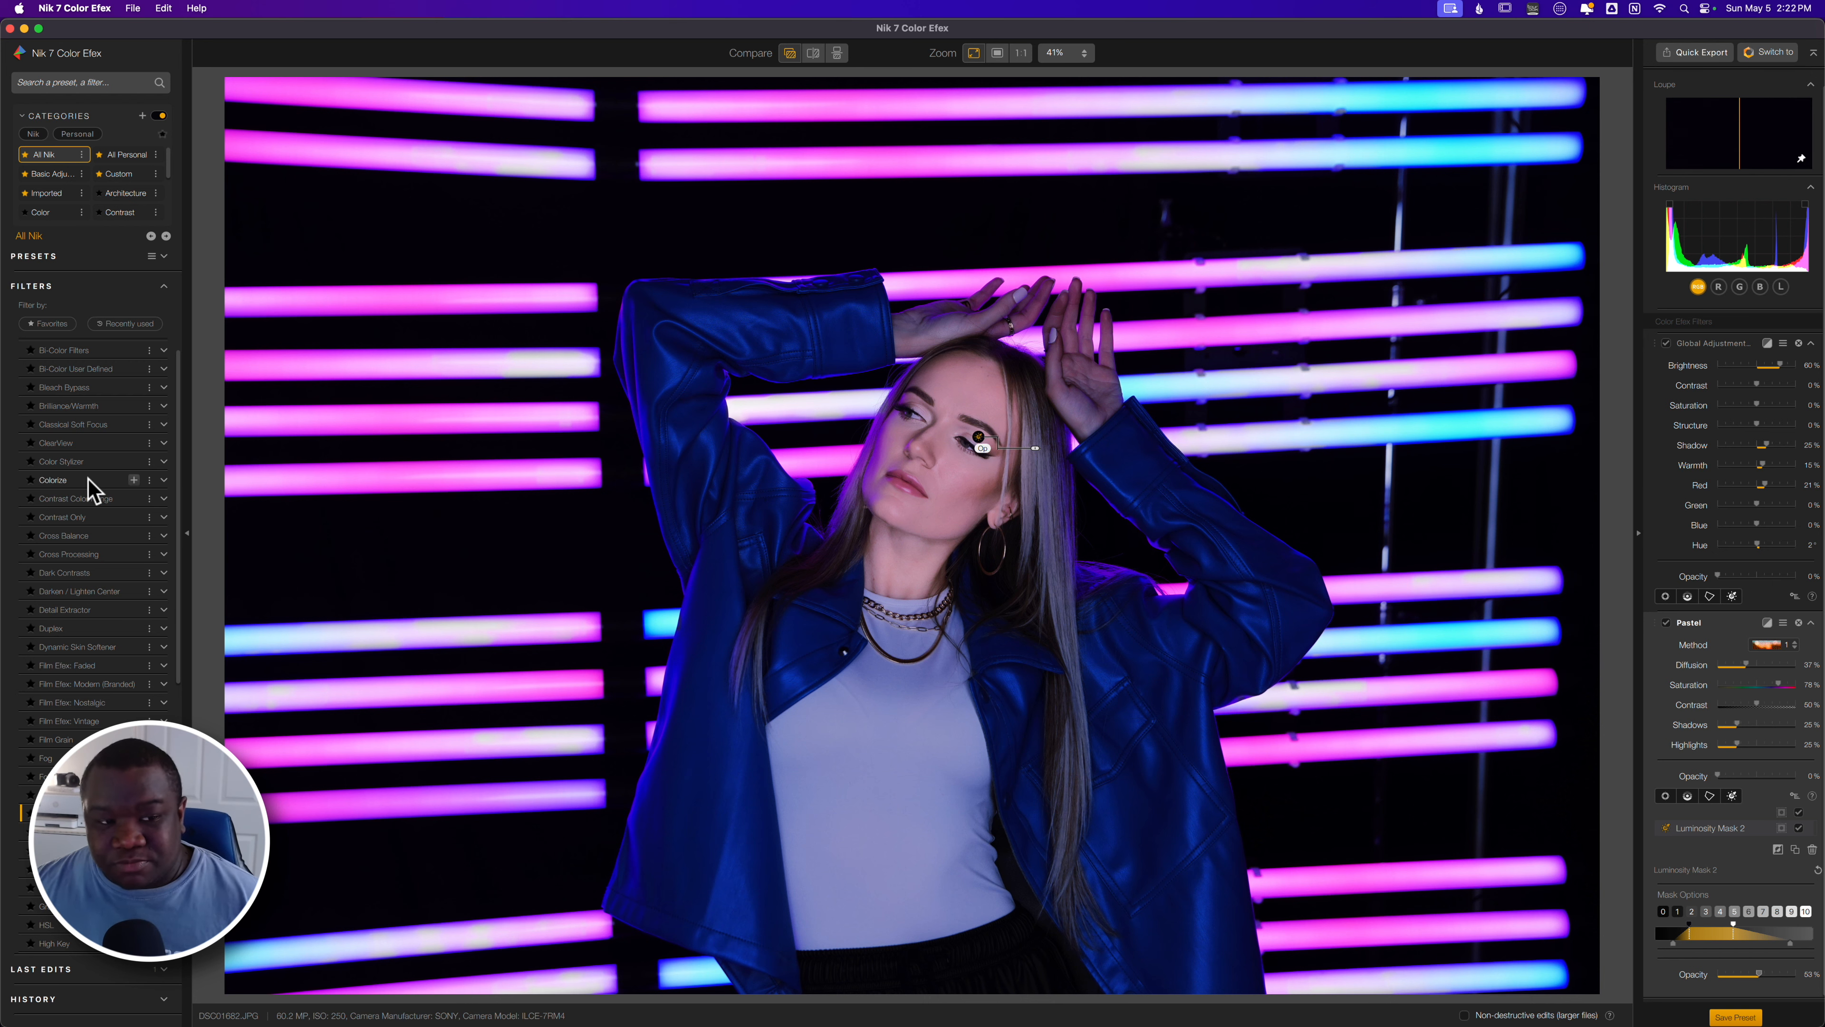
scroll(89, 488, "down", 3)
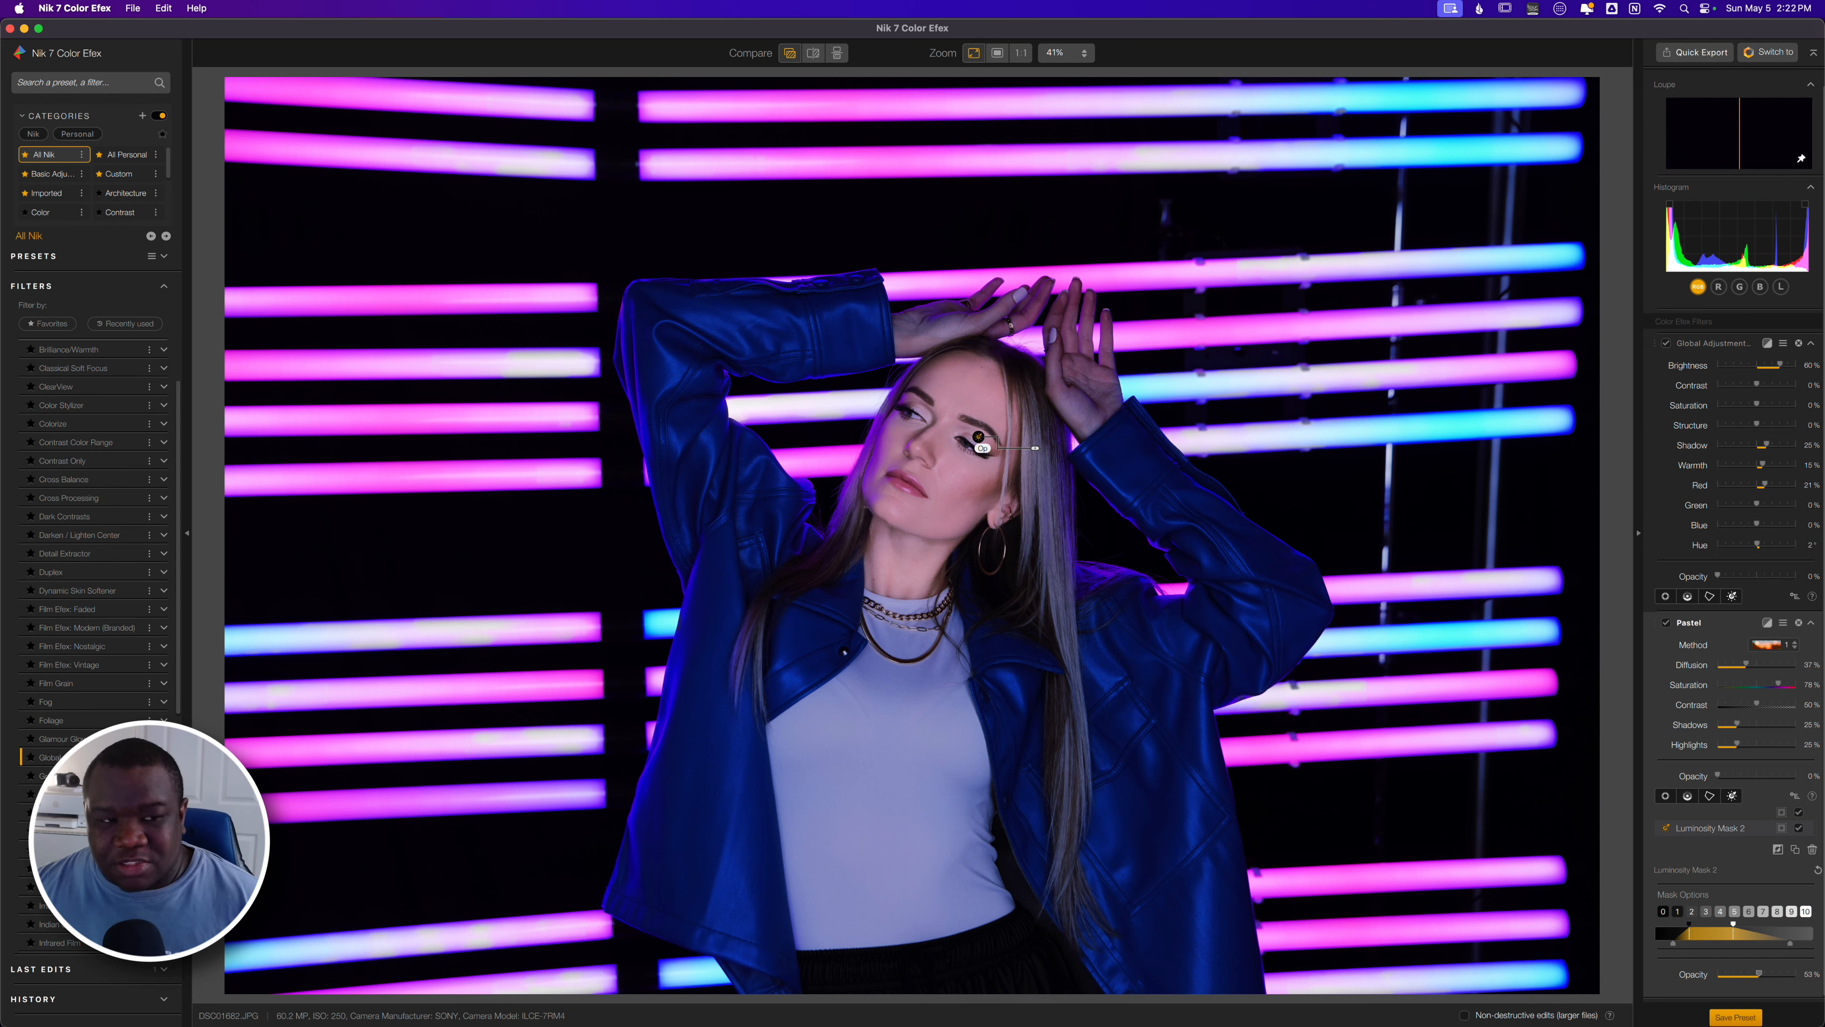
scroll(90, 503, "up", 4)
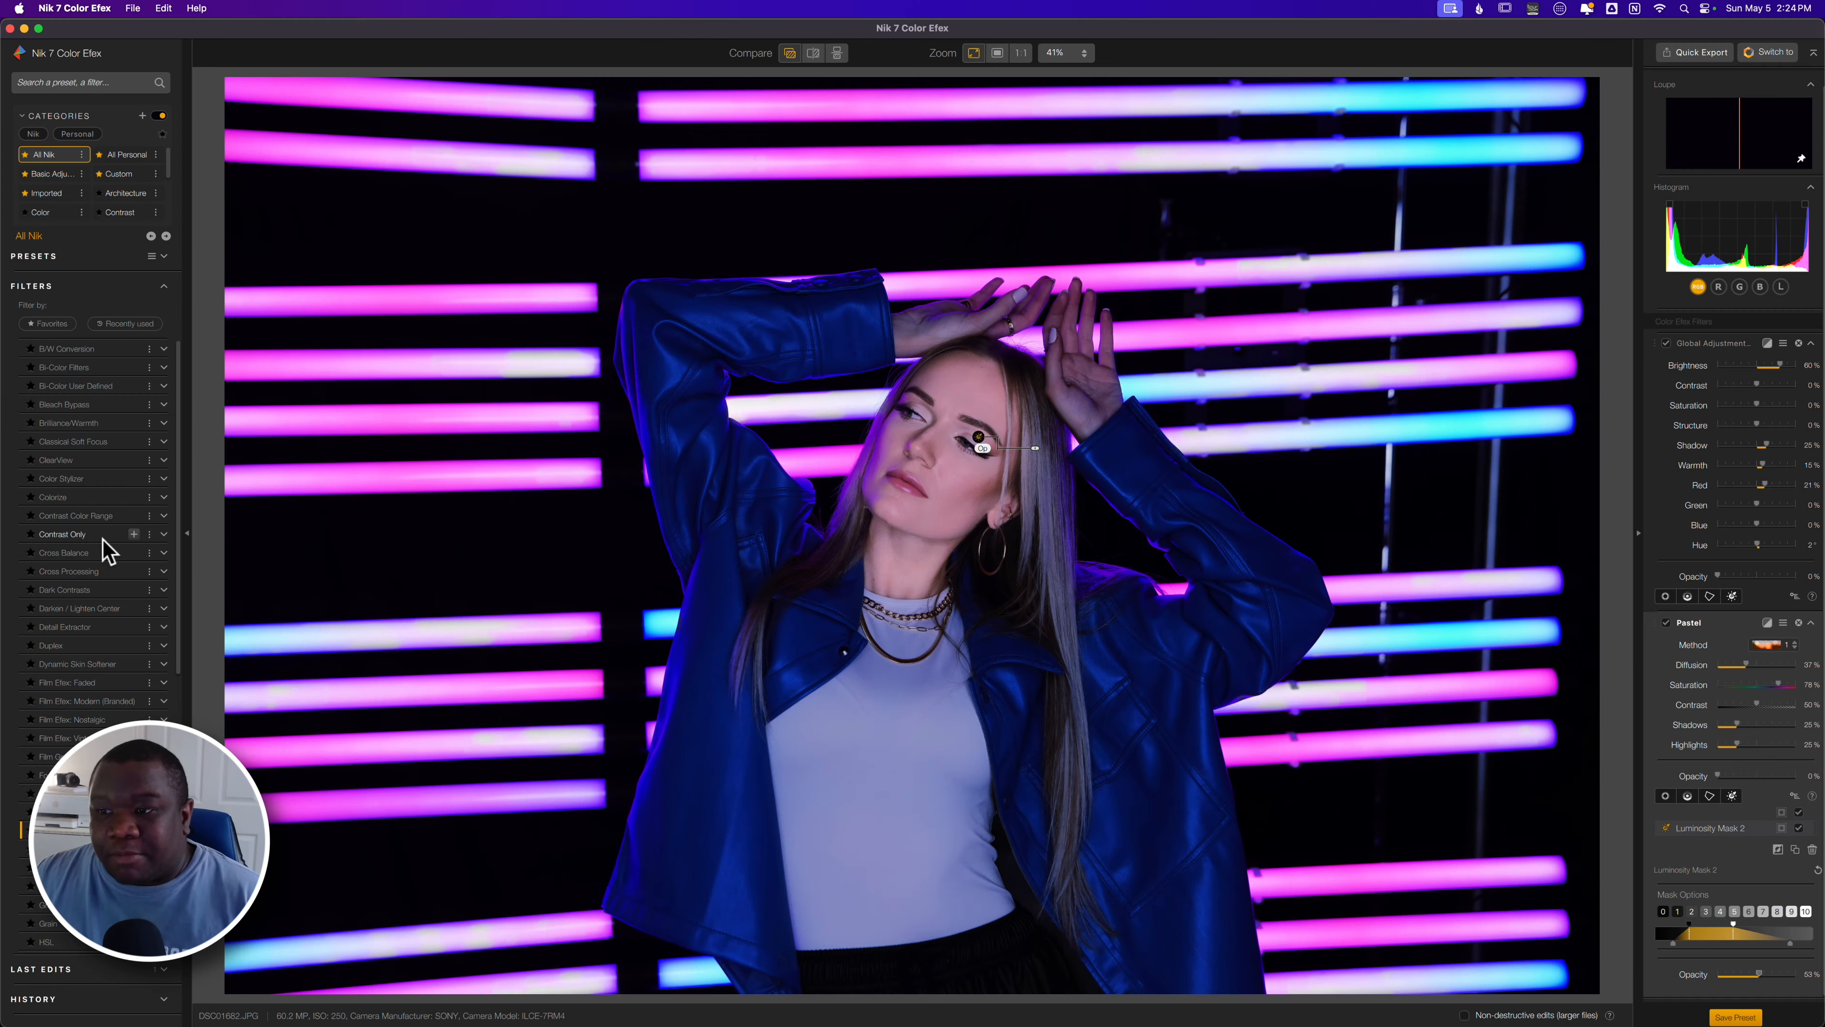
Switch to Nik 6 Color Efex to inspect its HSL controls, and return to Nik 7 Color Efex
key("super+Tab")
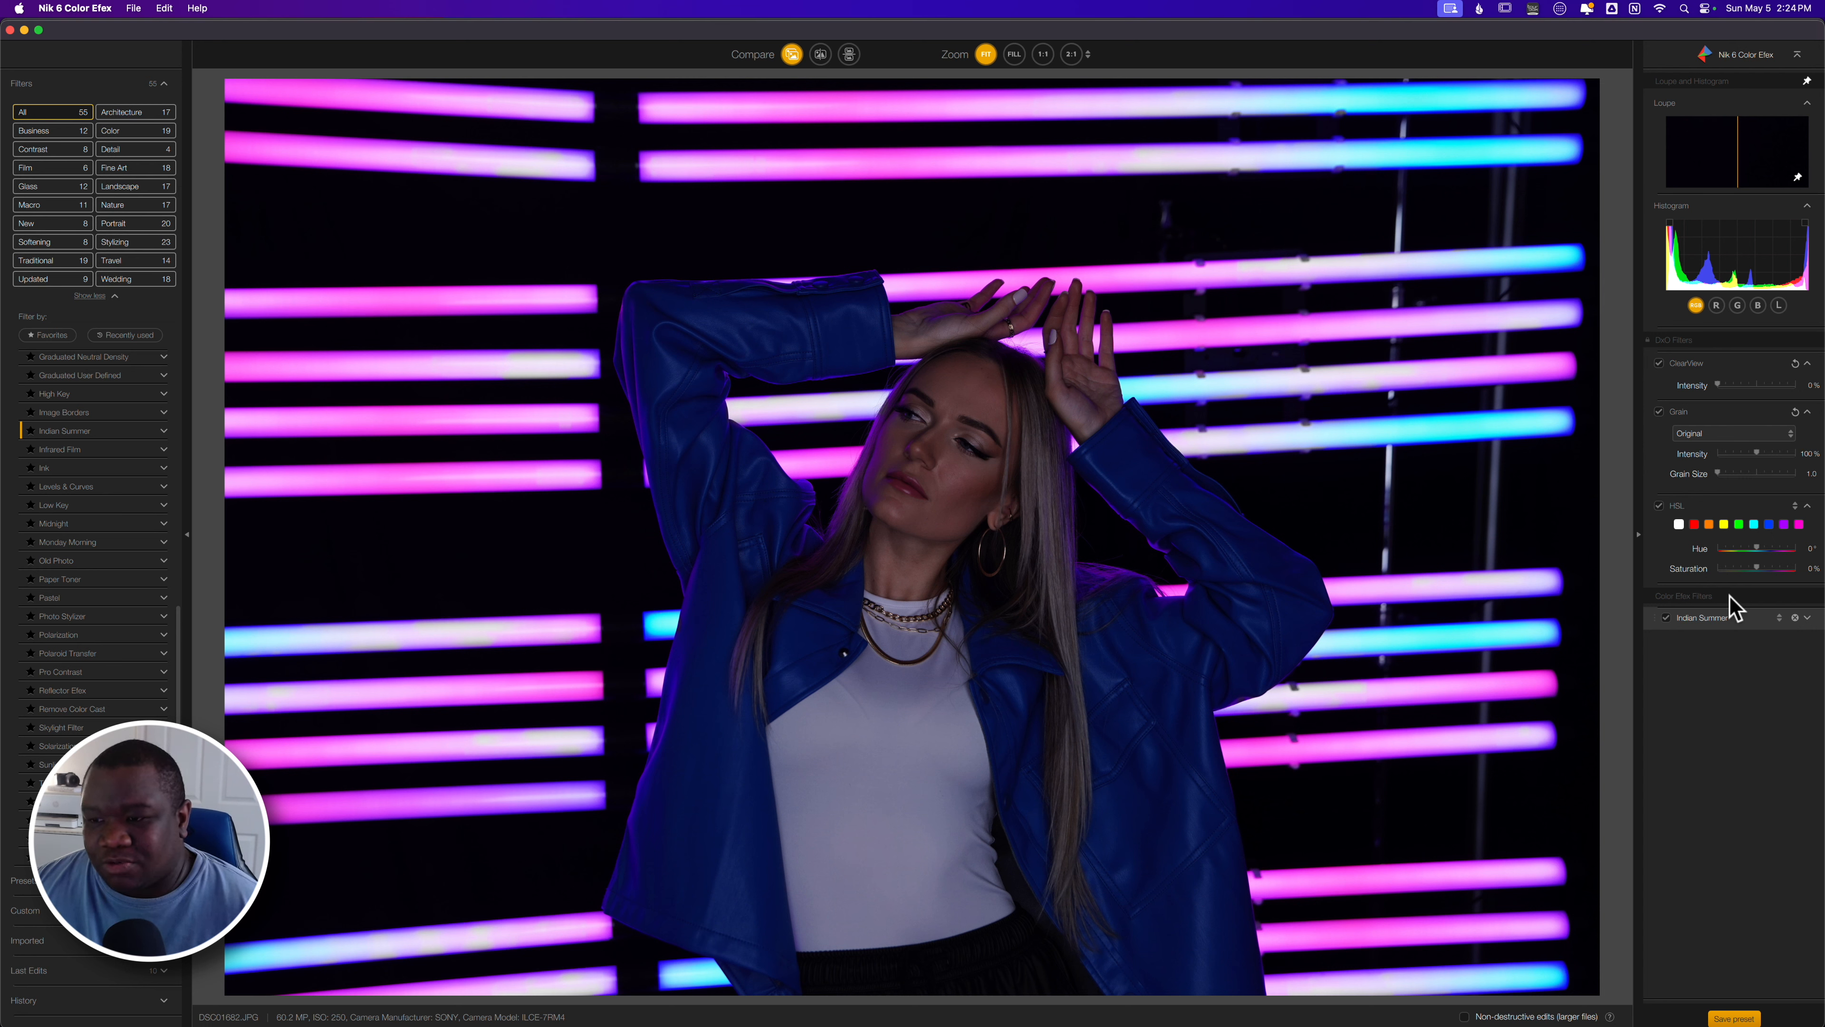
left_click(1762, 505)
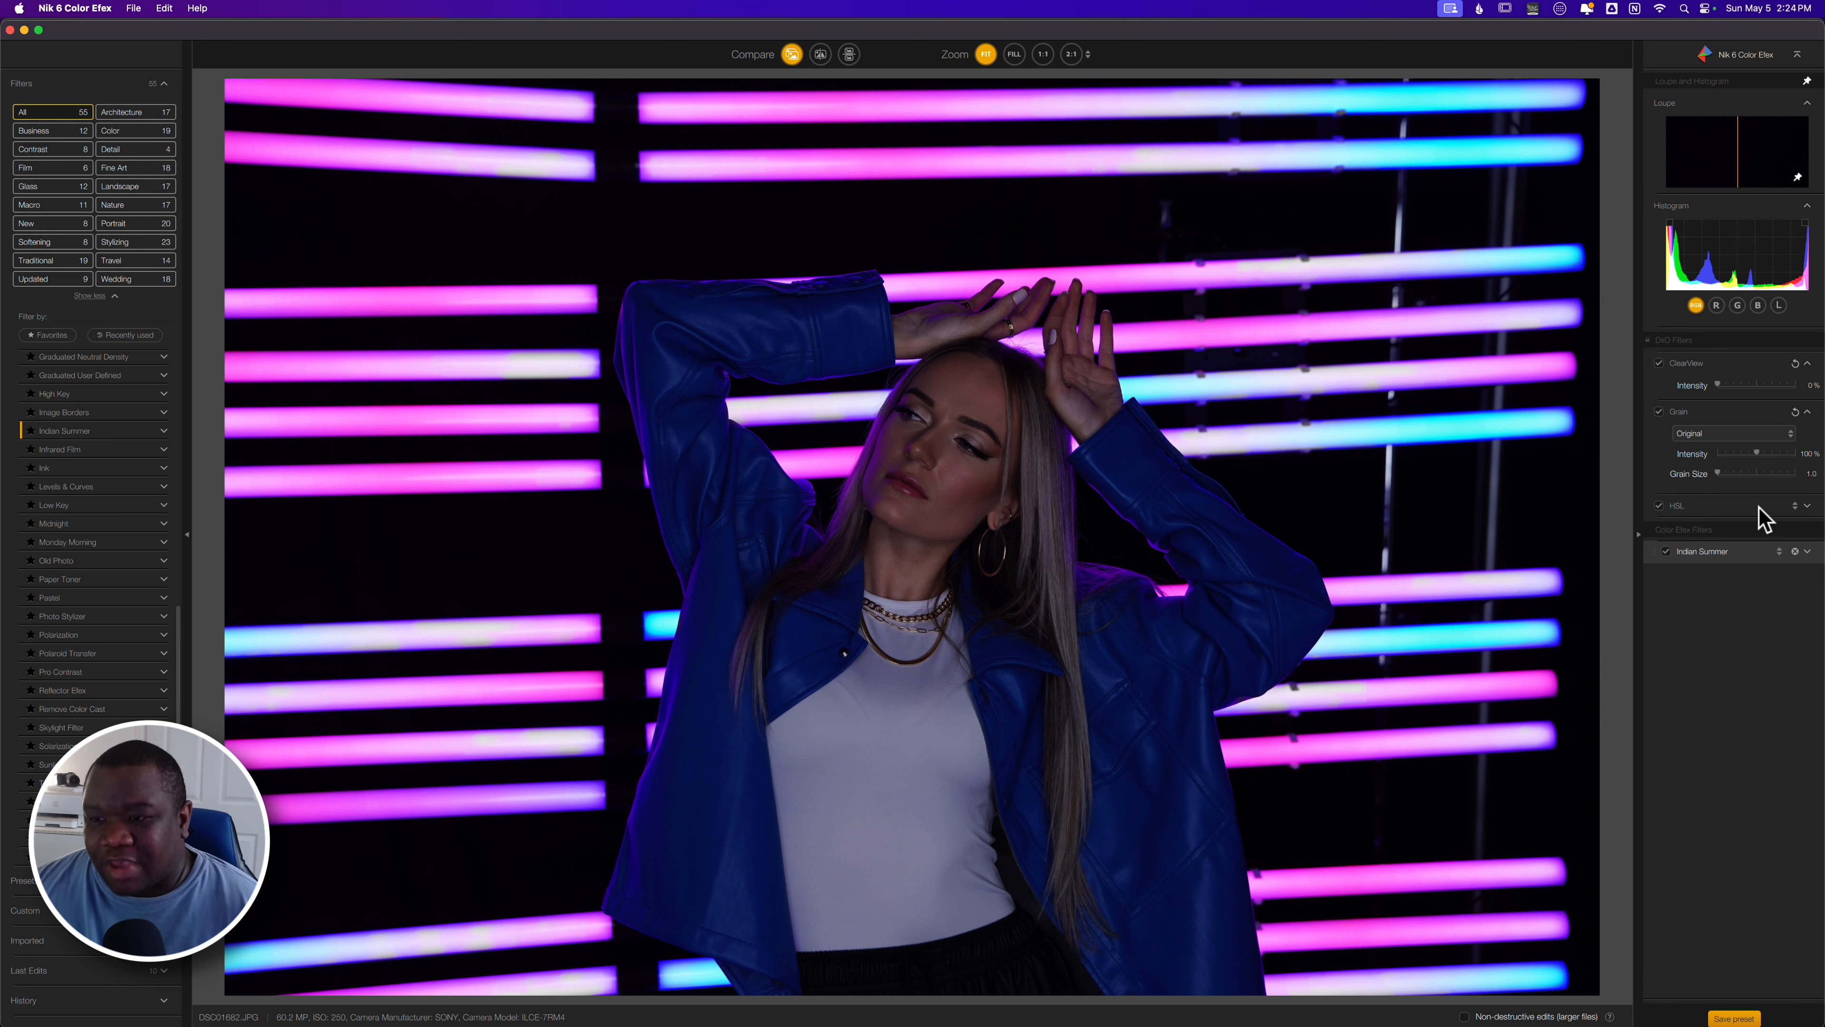
left_click(1721, 507)
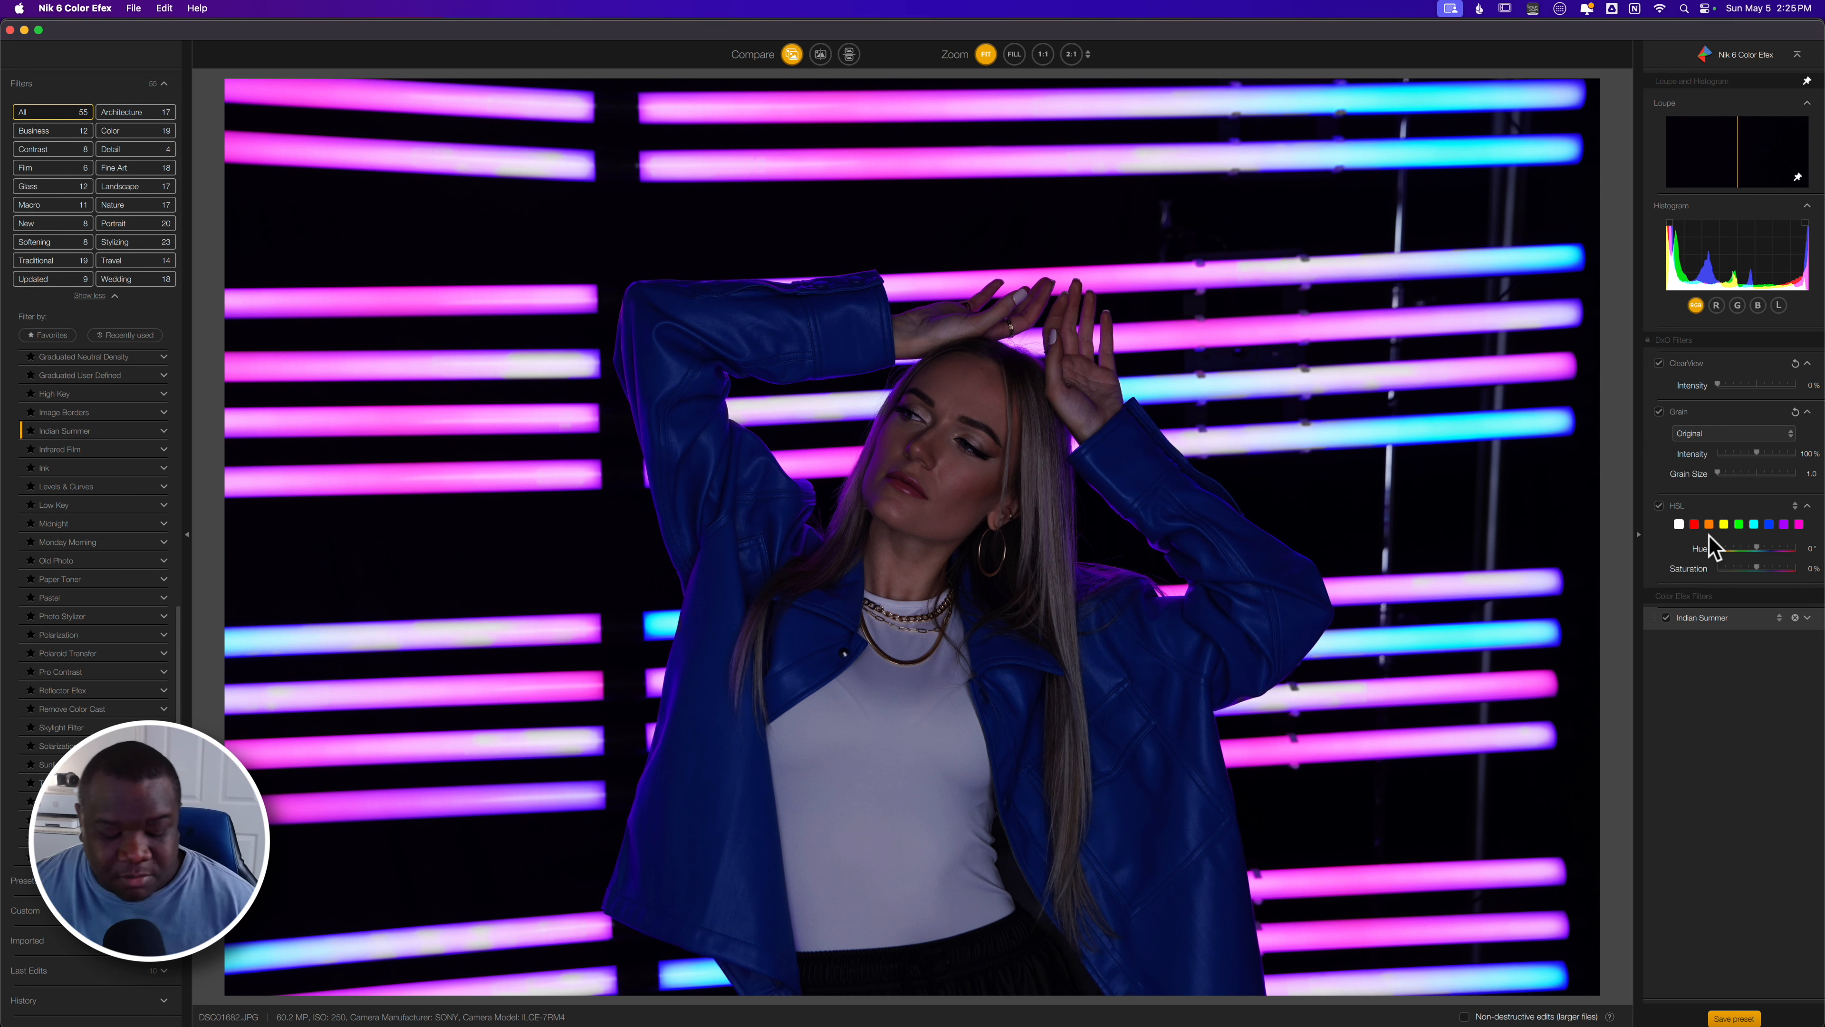
key("super+Tab")
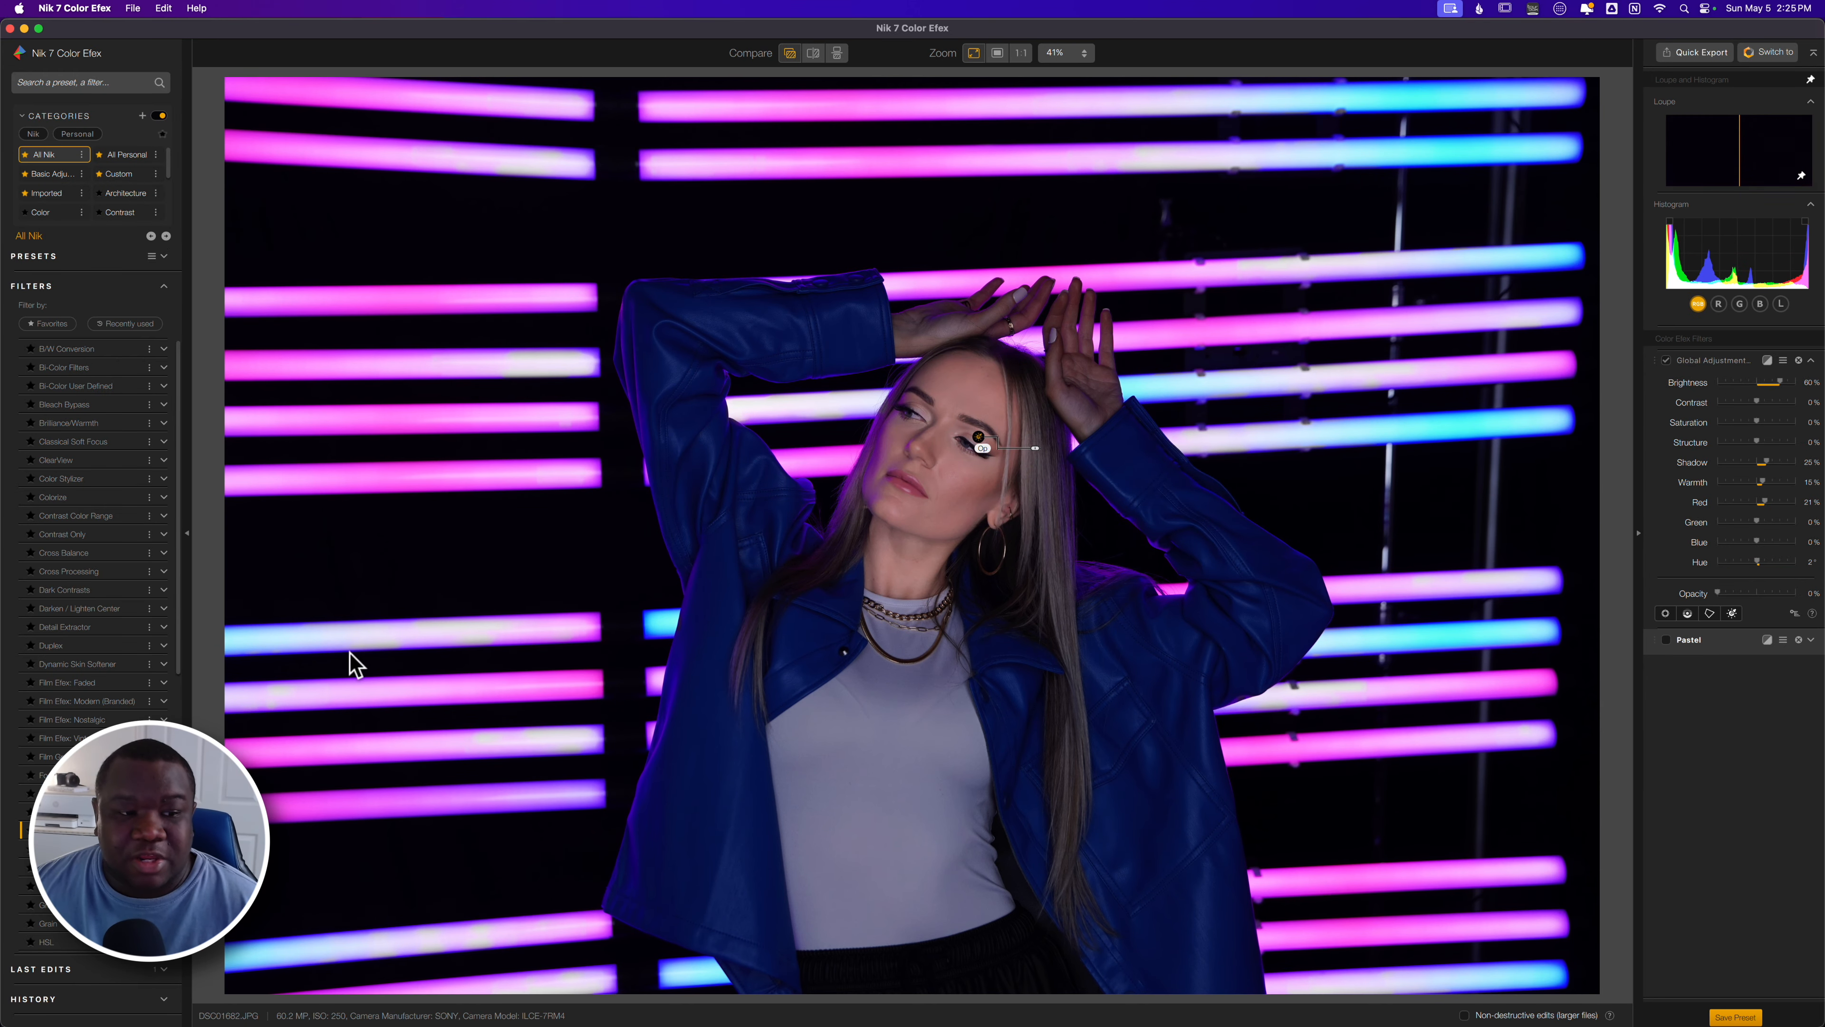
Add the HSL filter to the image and select its red color channel
scroll(95, 719, "down", 2)
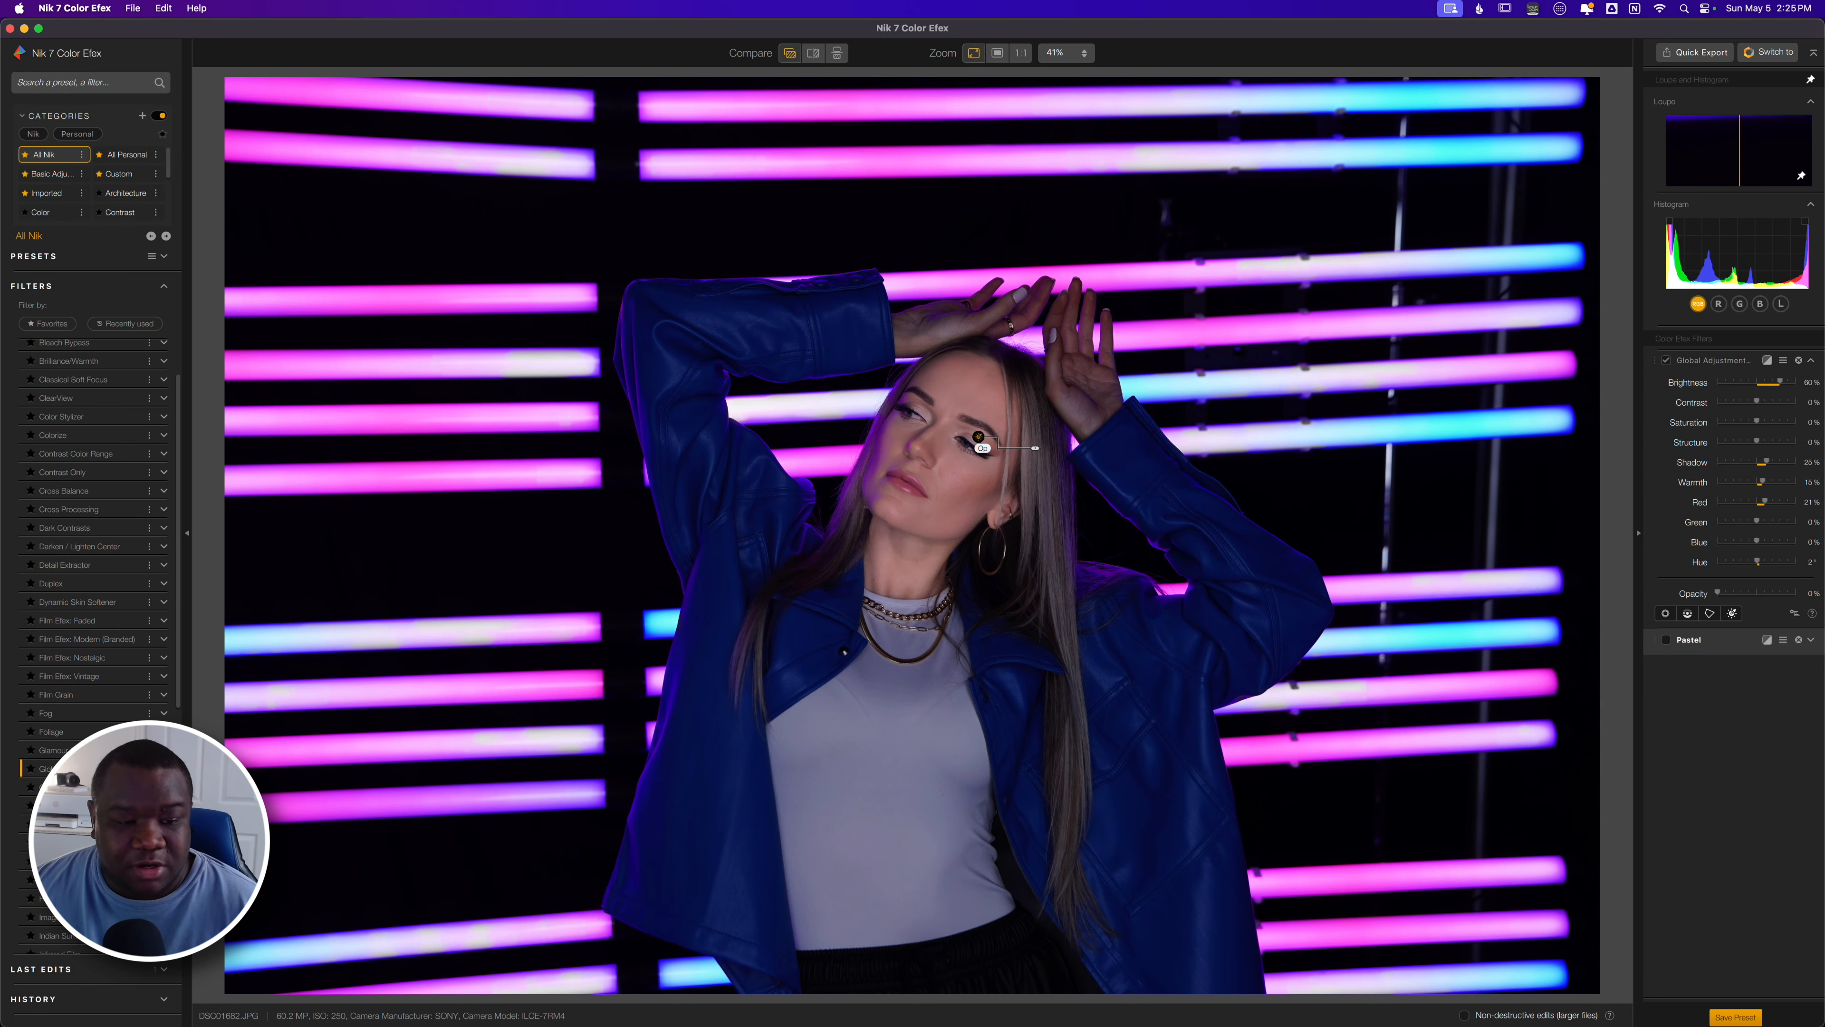
left_click(134, 879)
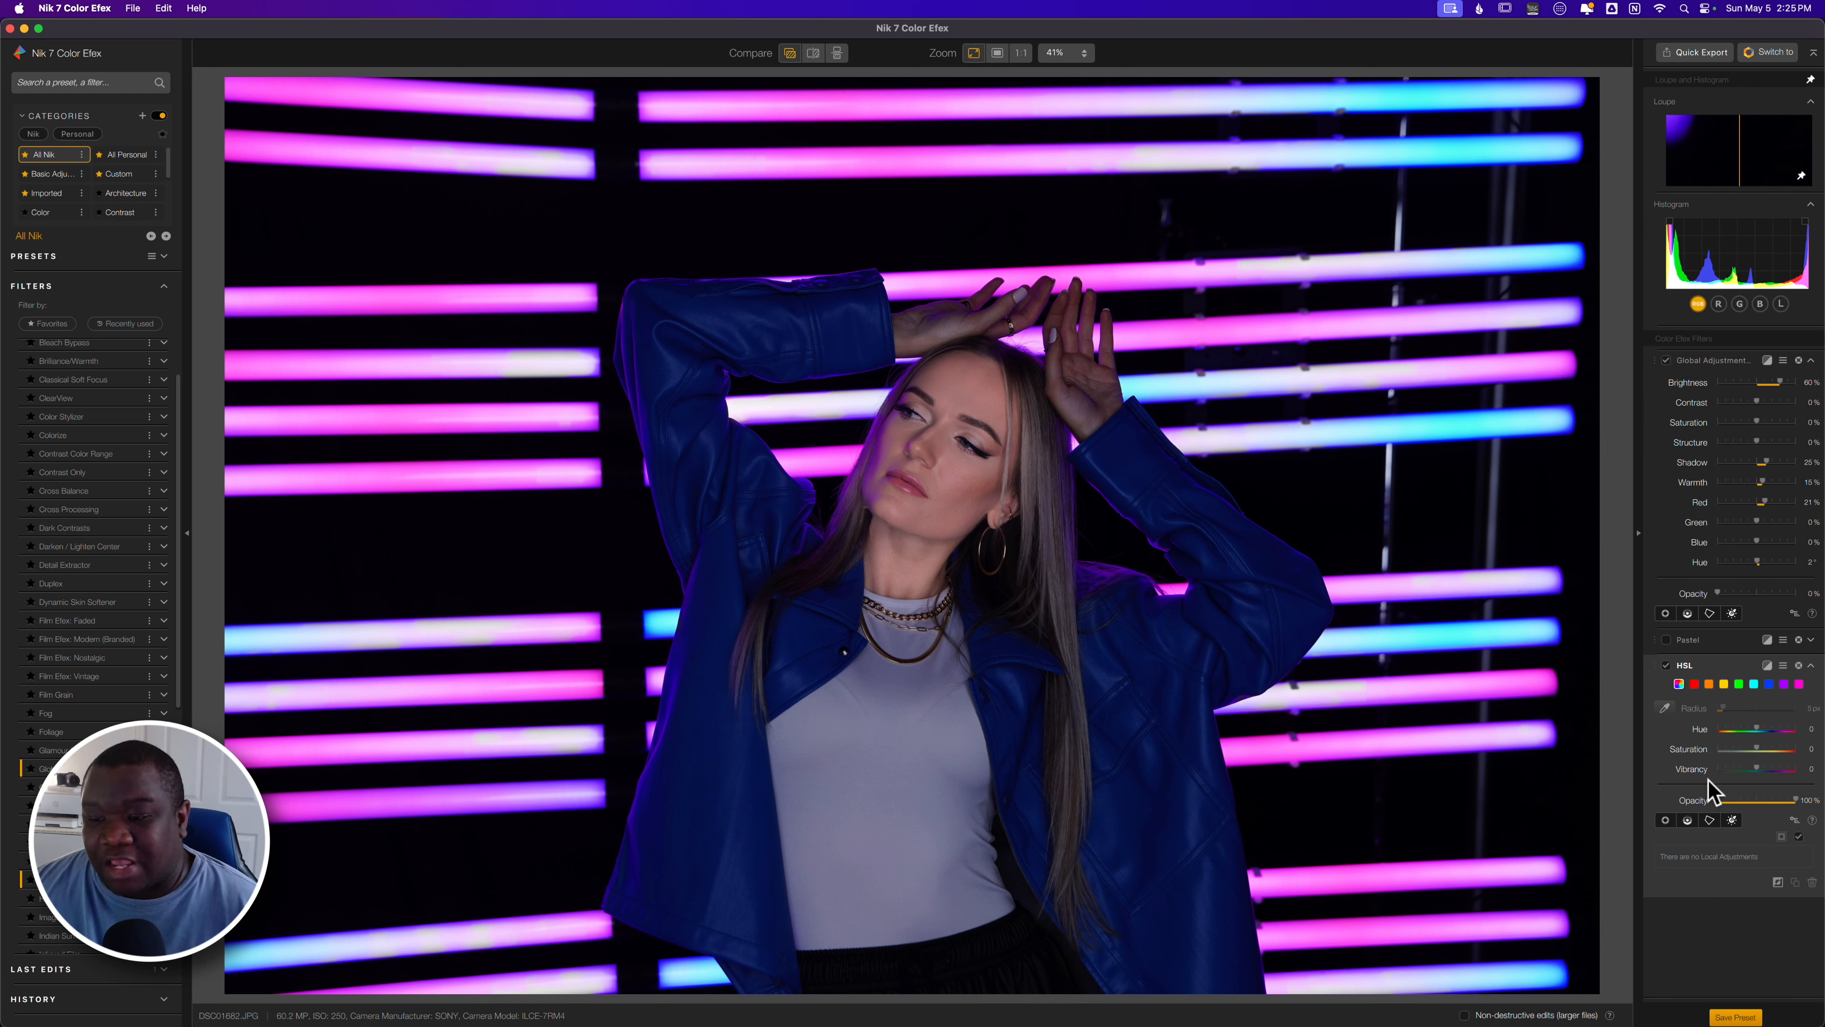
left_click(1694, 685)
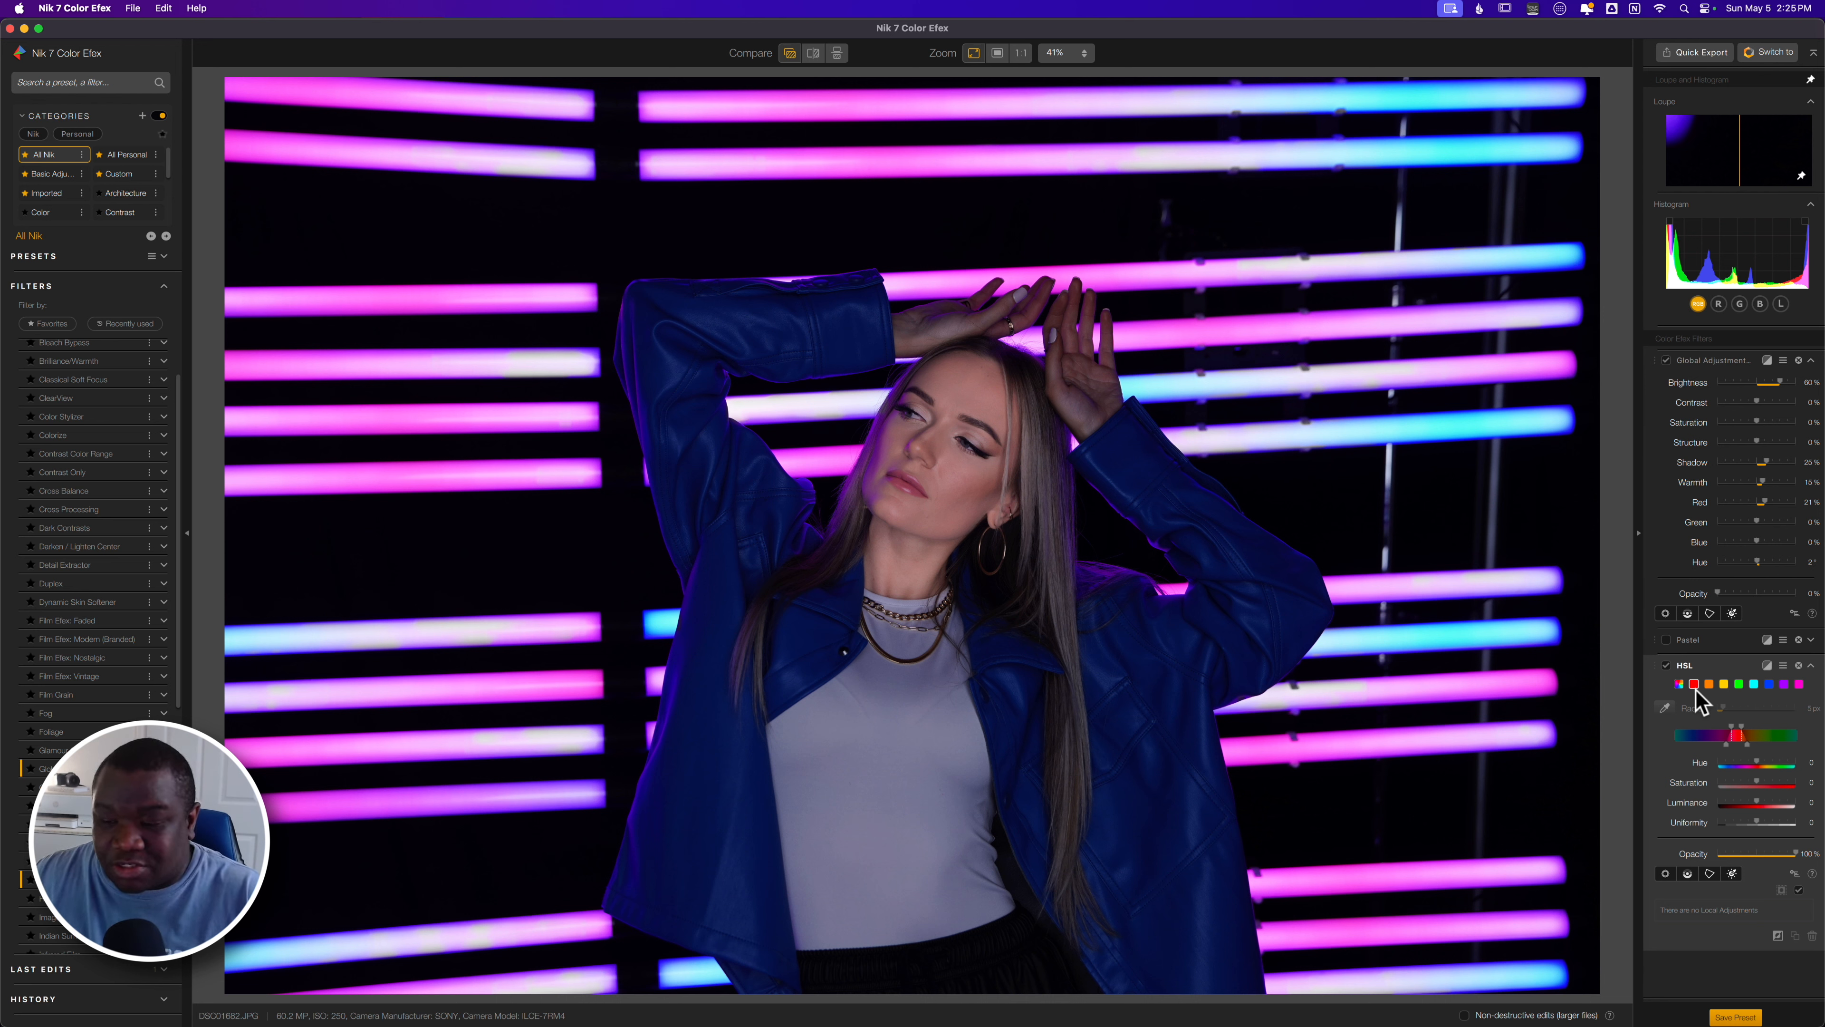
Sample the color of a pink light tube for the HSL filter, and adjust it with a wider hue range and saturation 28
left_click(1664, 708)
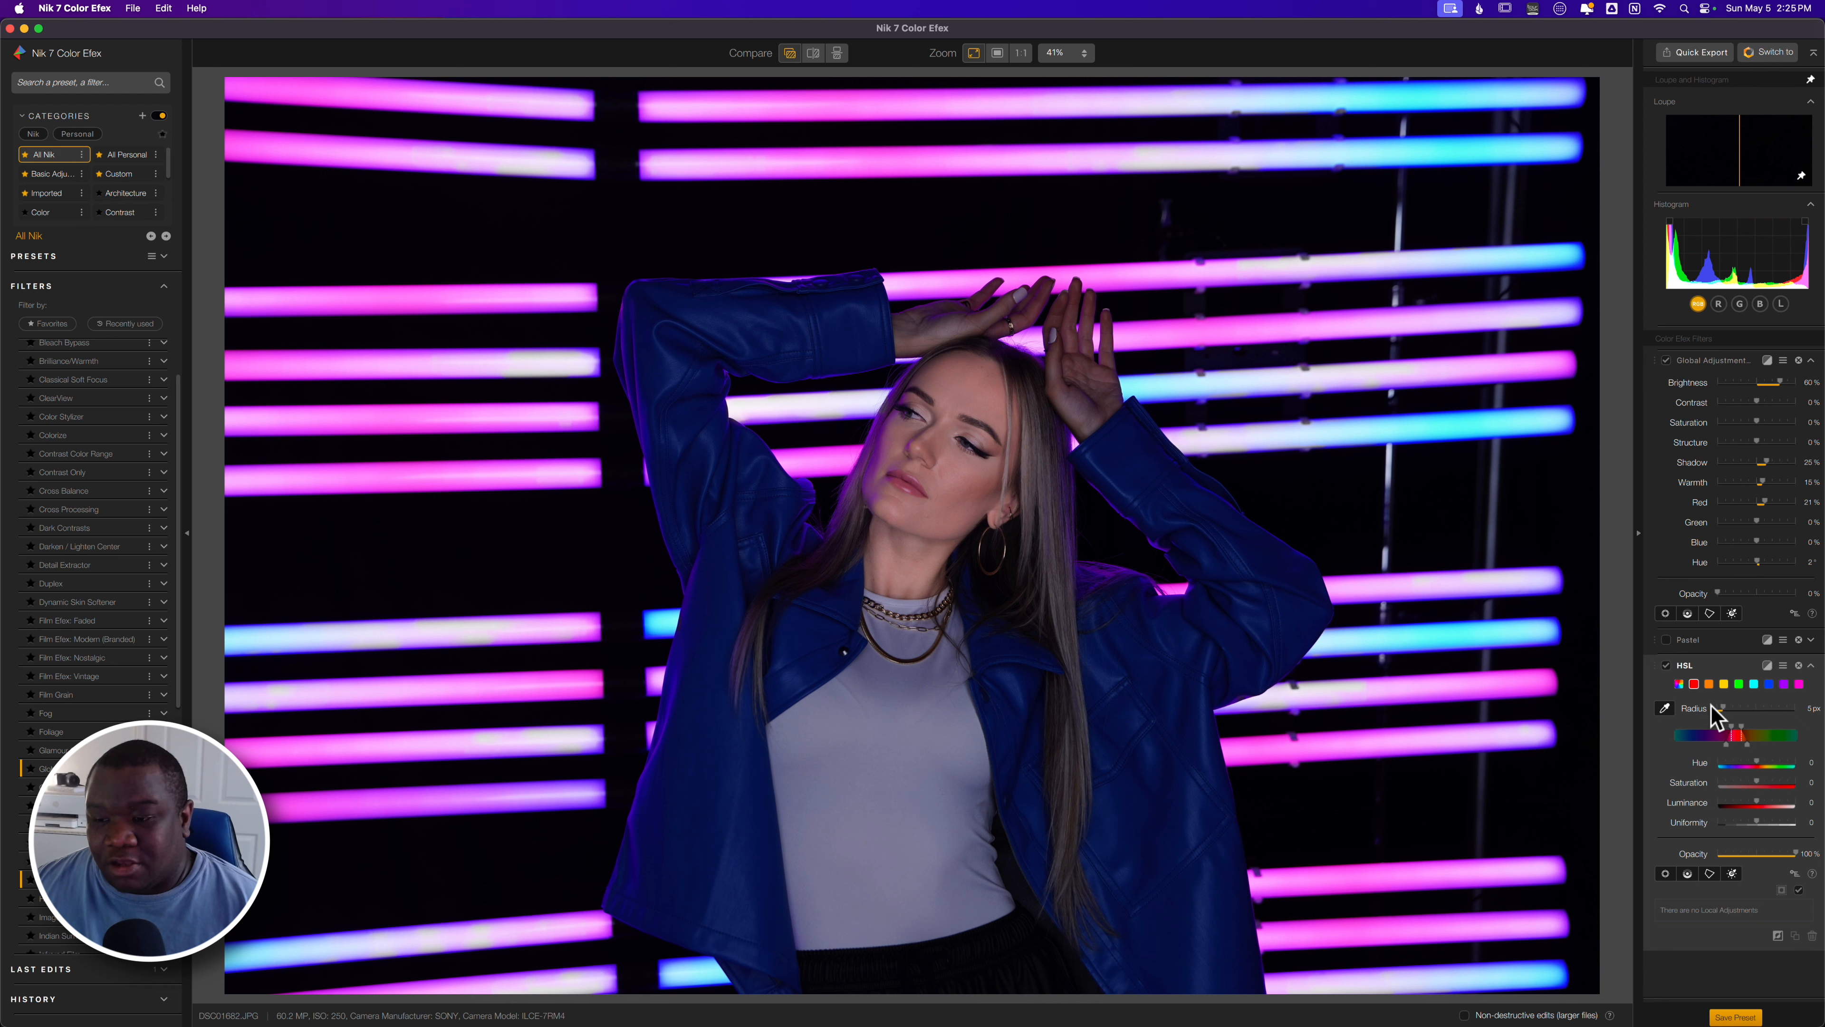
left_click(1509, 673)
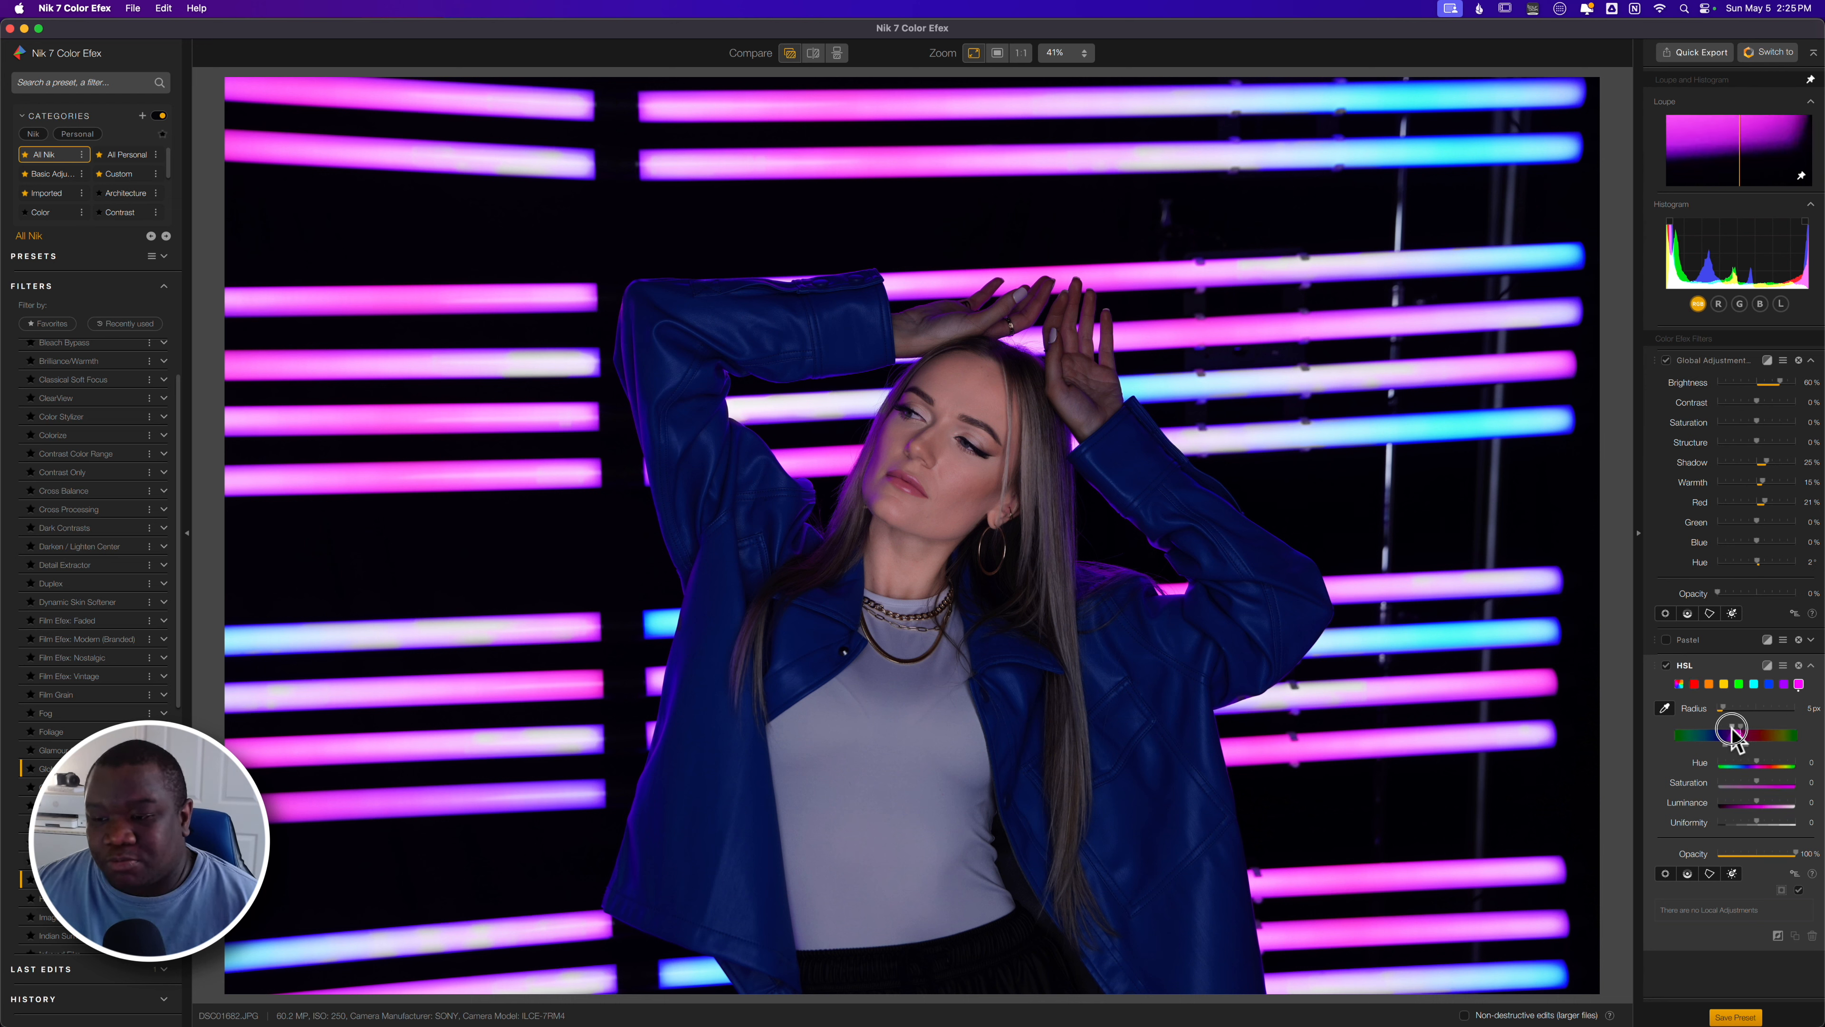
mouse_move(1731, 734)
left_mouse_down()
mouse_move(1716, 734)
mouse_move(1762, 735)
left_mouse_up()
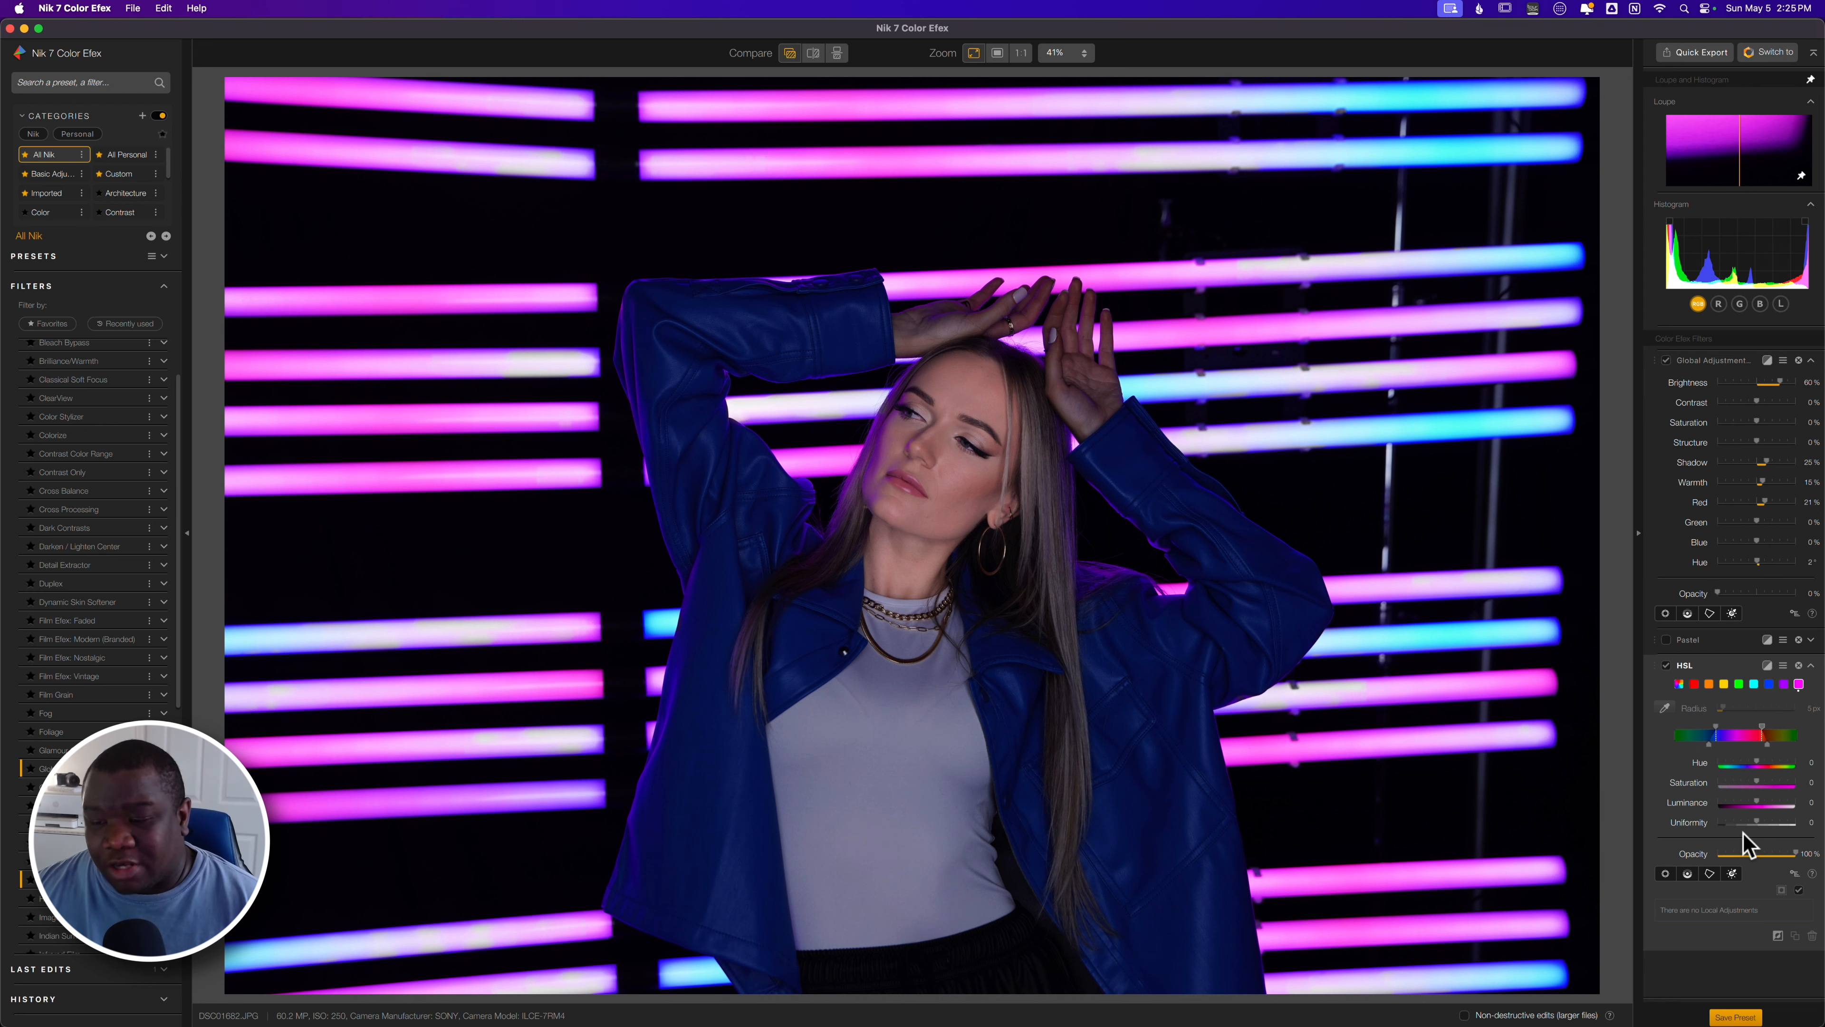
left_click_drag(1756, 782, 1769, 787)
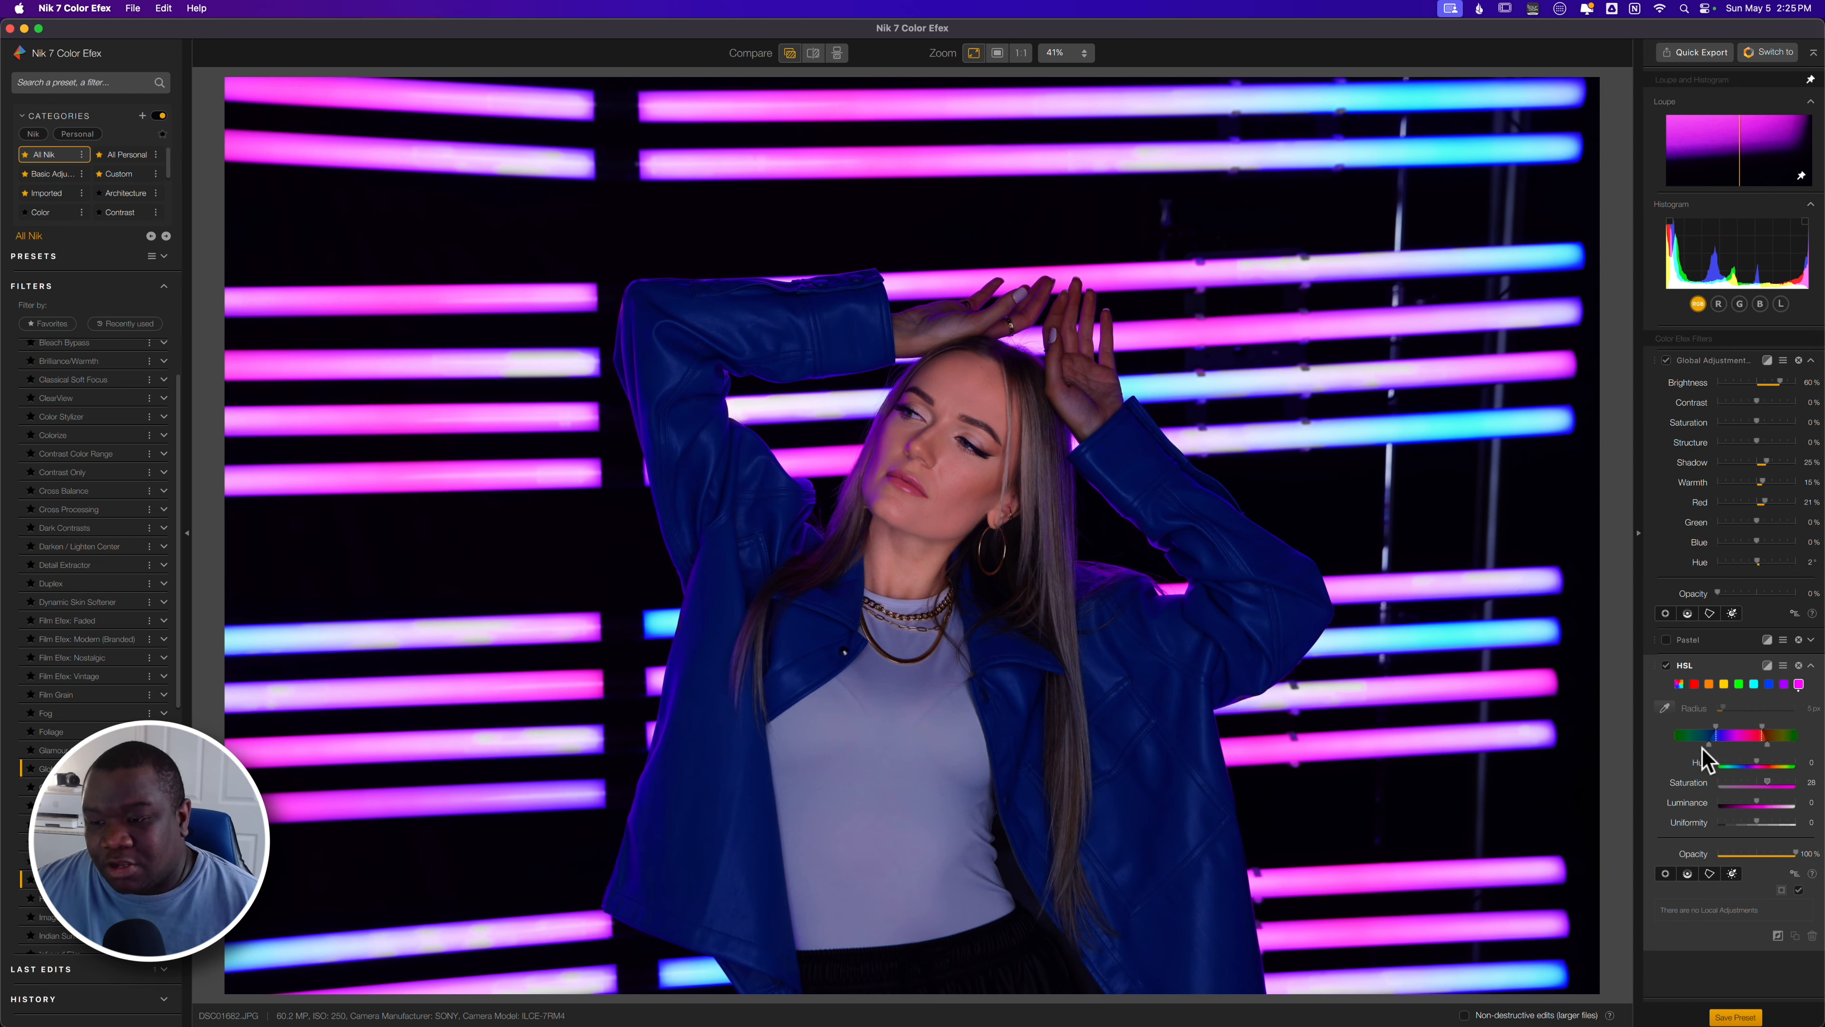
left_click_drag(1707, 746, 1697, 753)
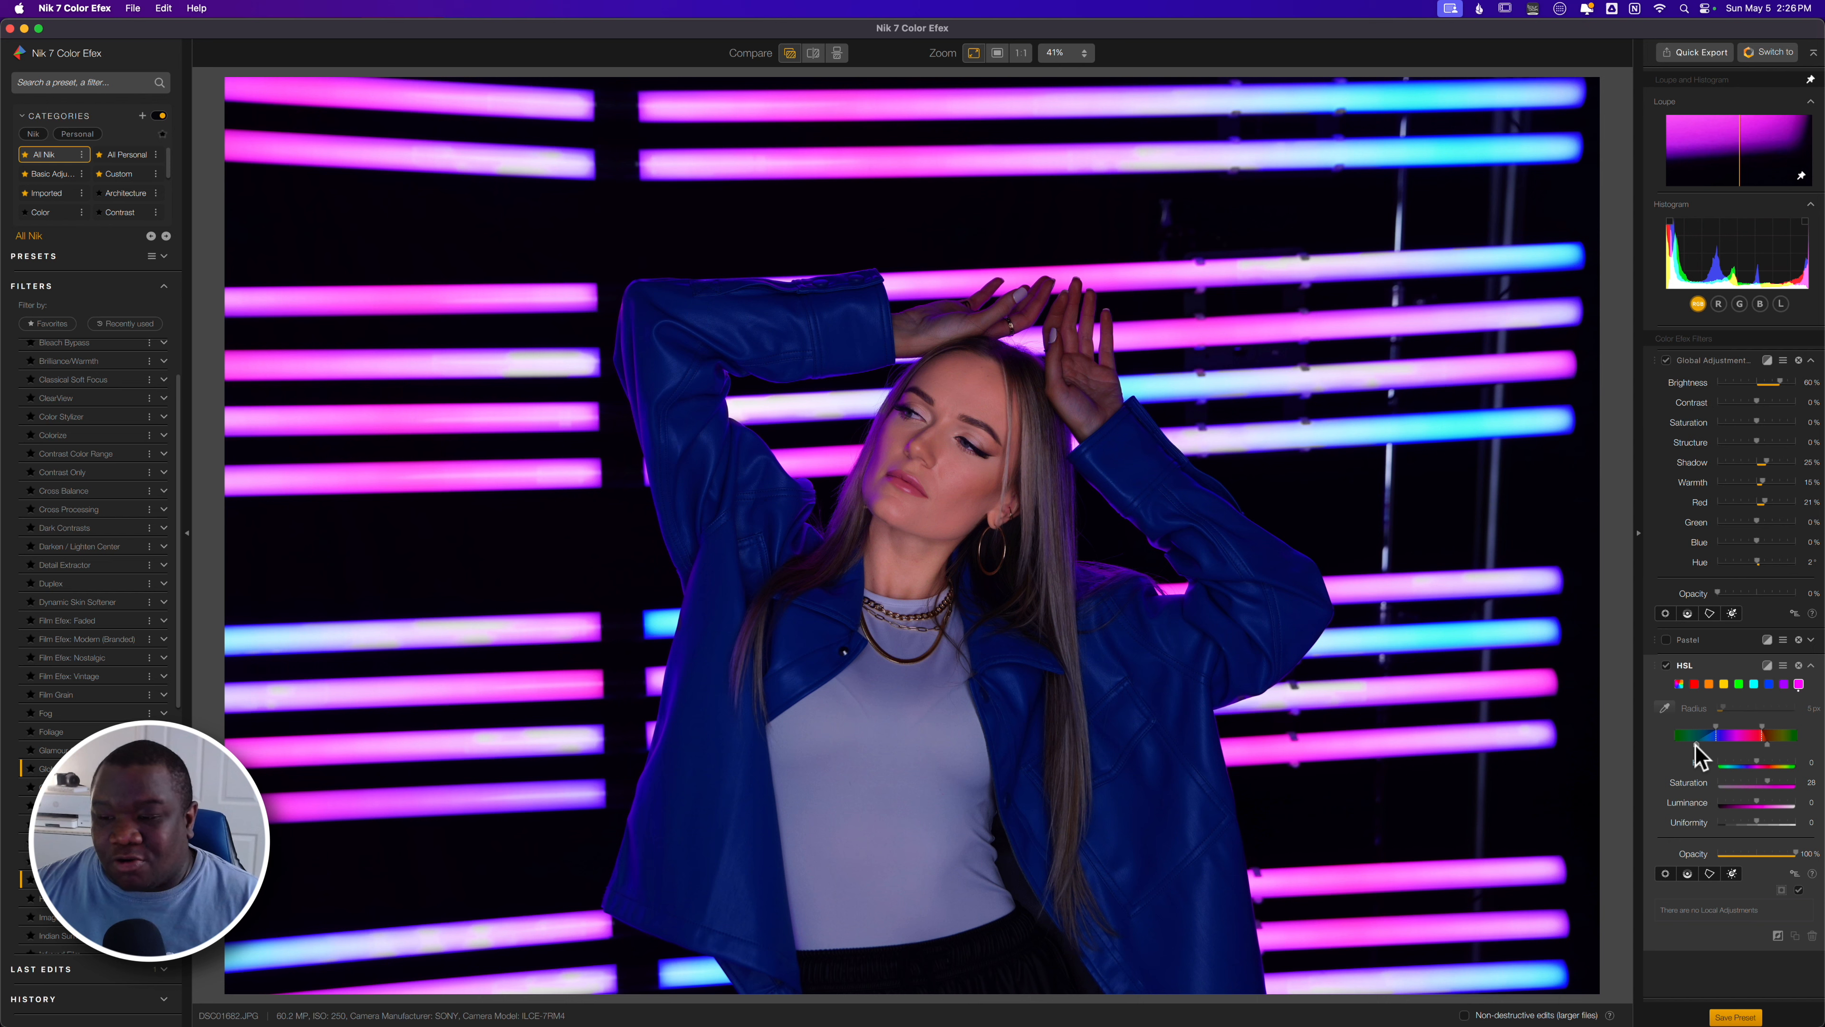
Shift the sampled color's hue to -20, and narrow its hue range to the reds with uniformity -14
left_click_drag(1758, 765, 1753, 768)
left_click_drag(1756, 821, 1789, 821)
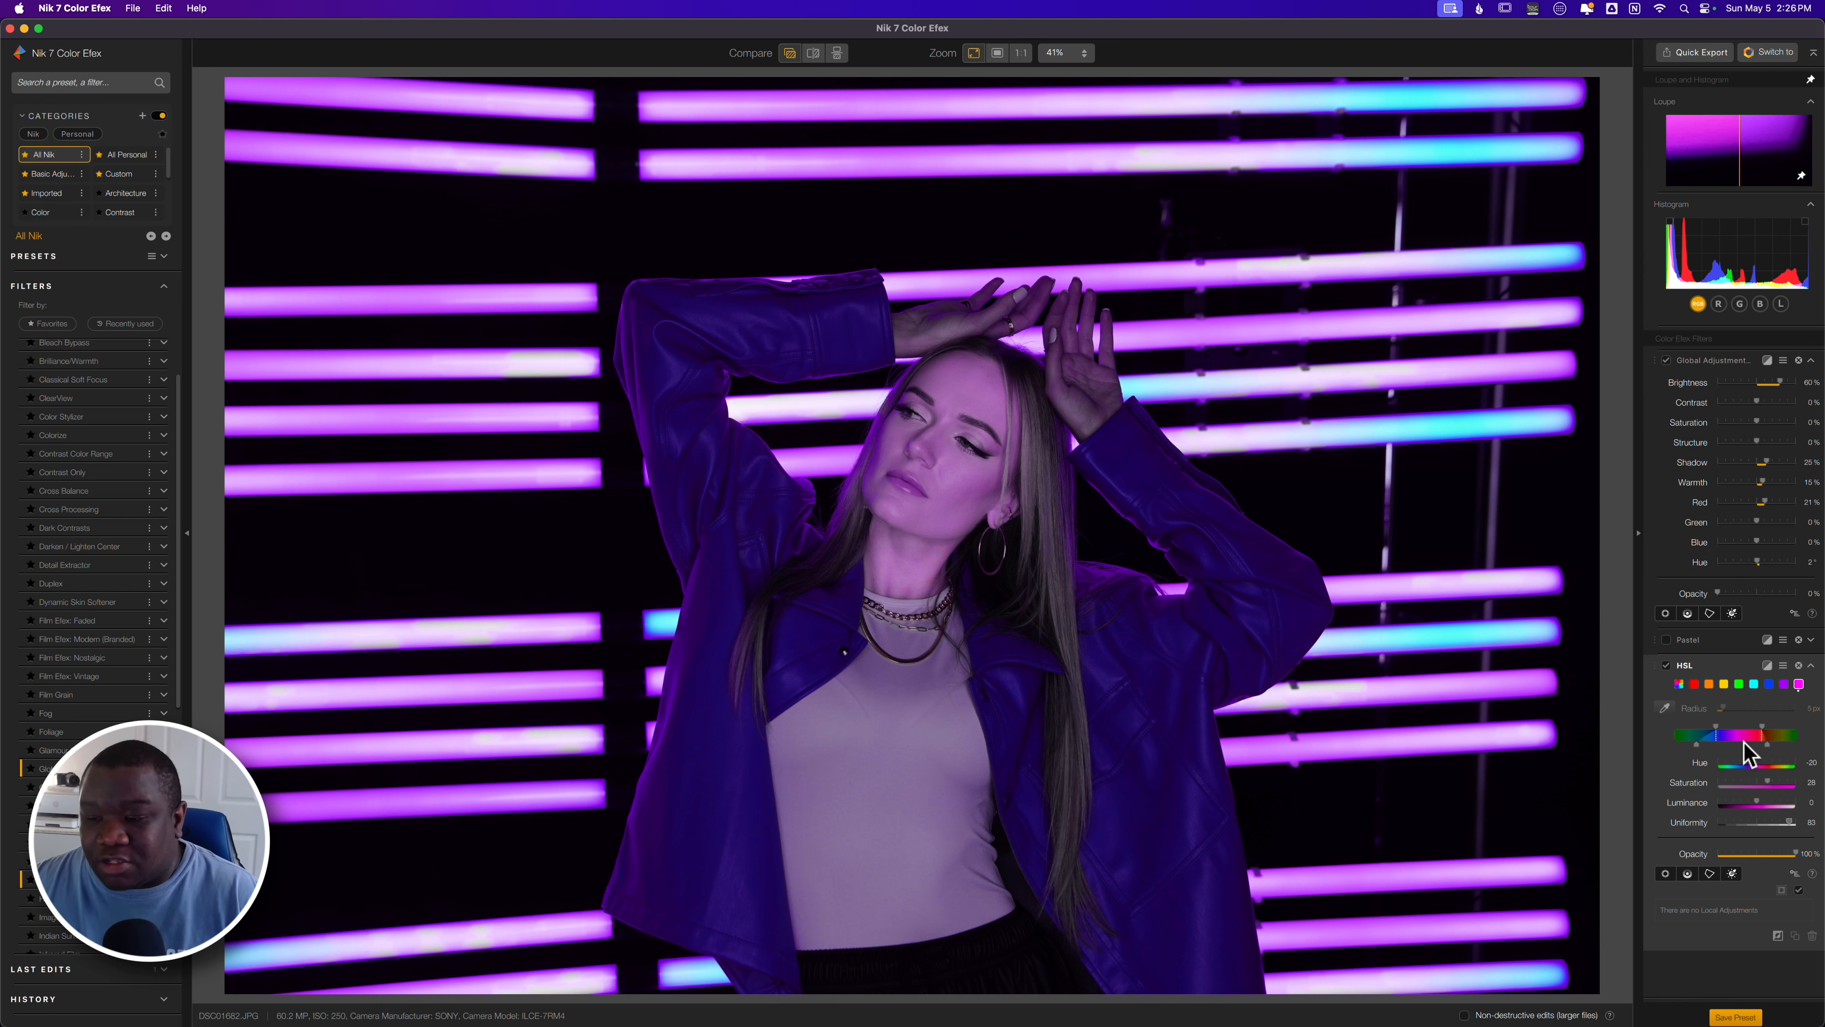
left_click_drag(1725, 728, 1755, 728)
left_click_drag(1789, 822, 1751, 826)
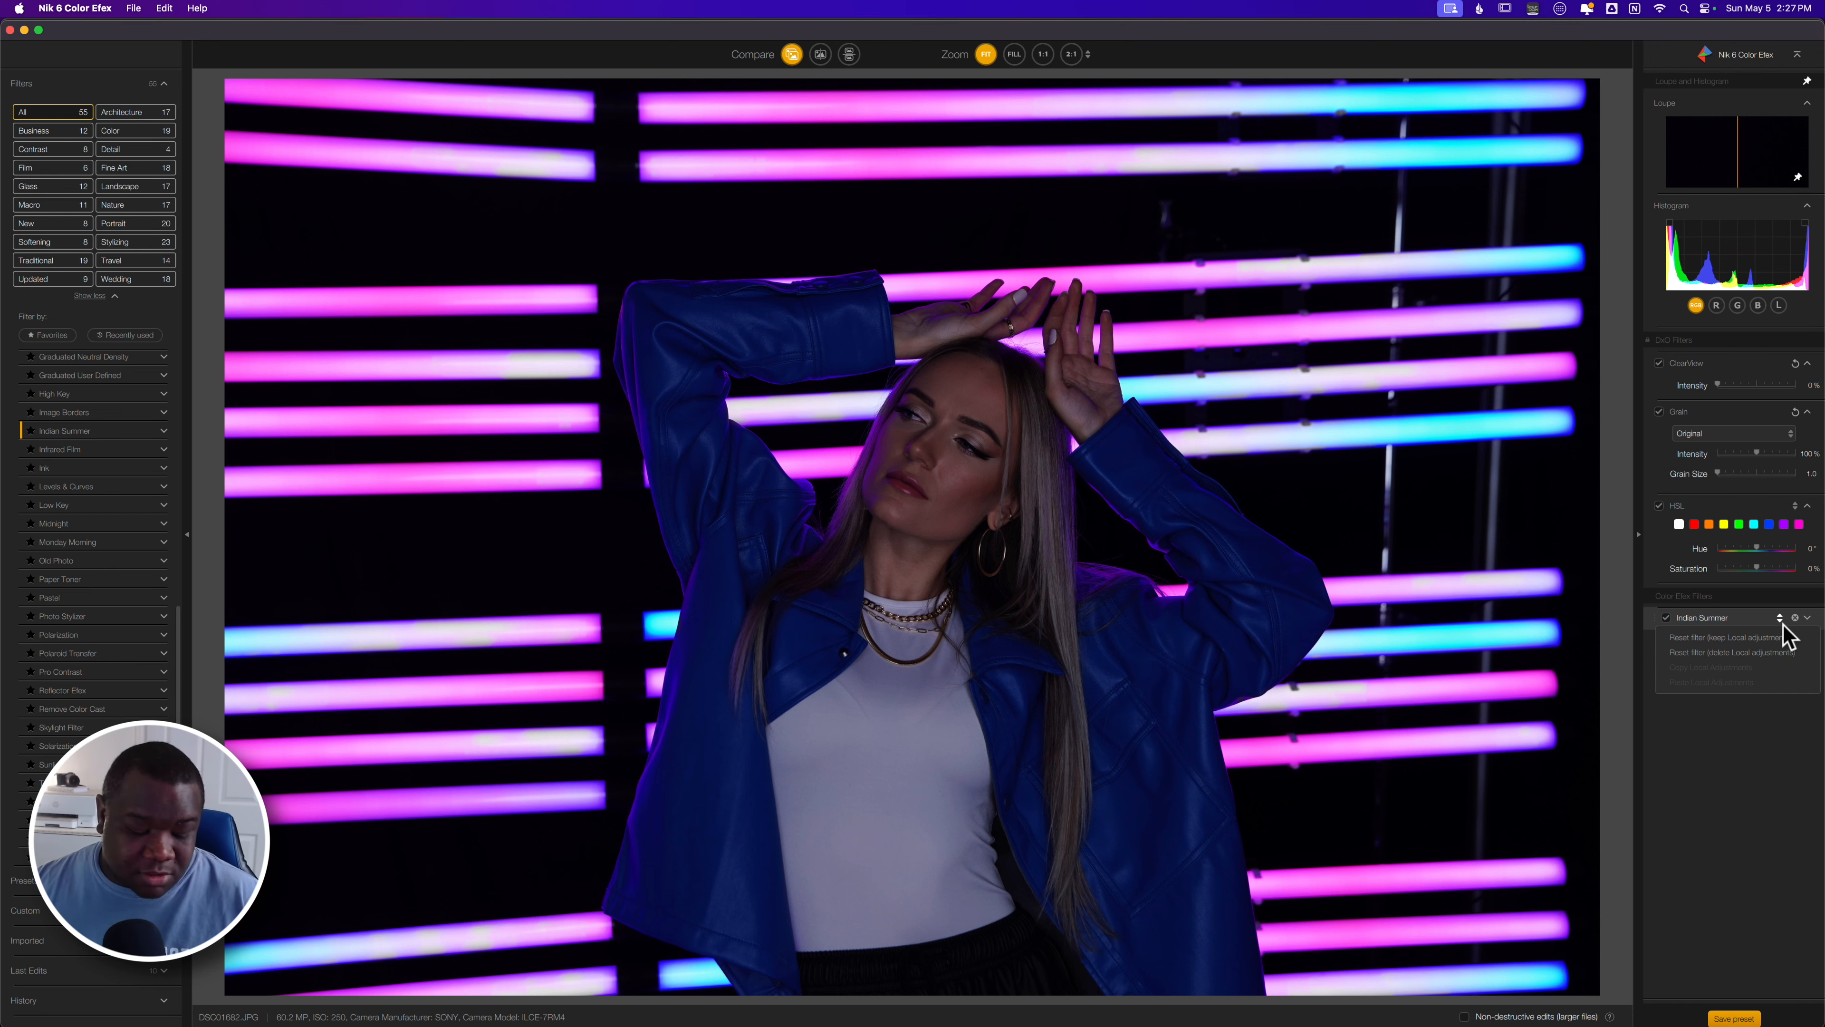
Switch back to Nik 7 Color Efex and reset the HSL filter, keeping local adjustments
key("super+Tab")
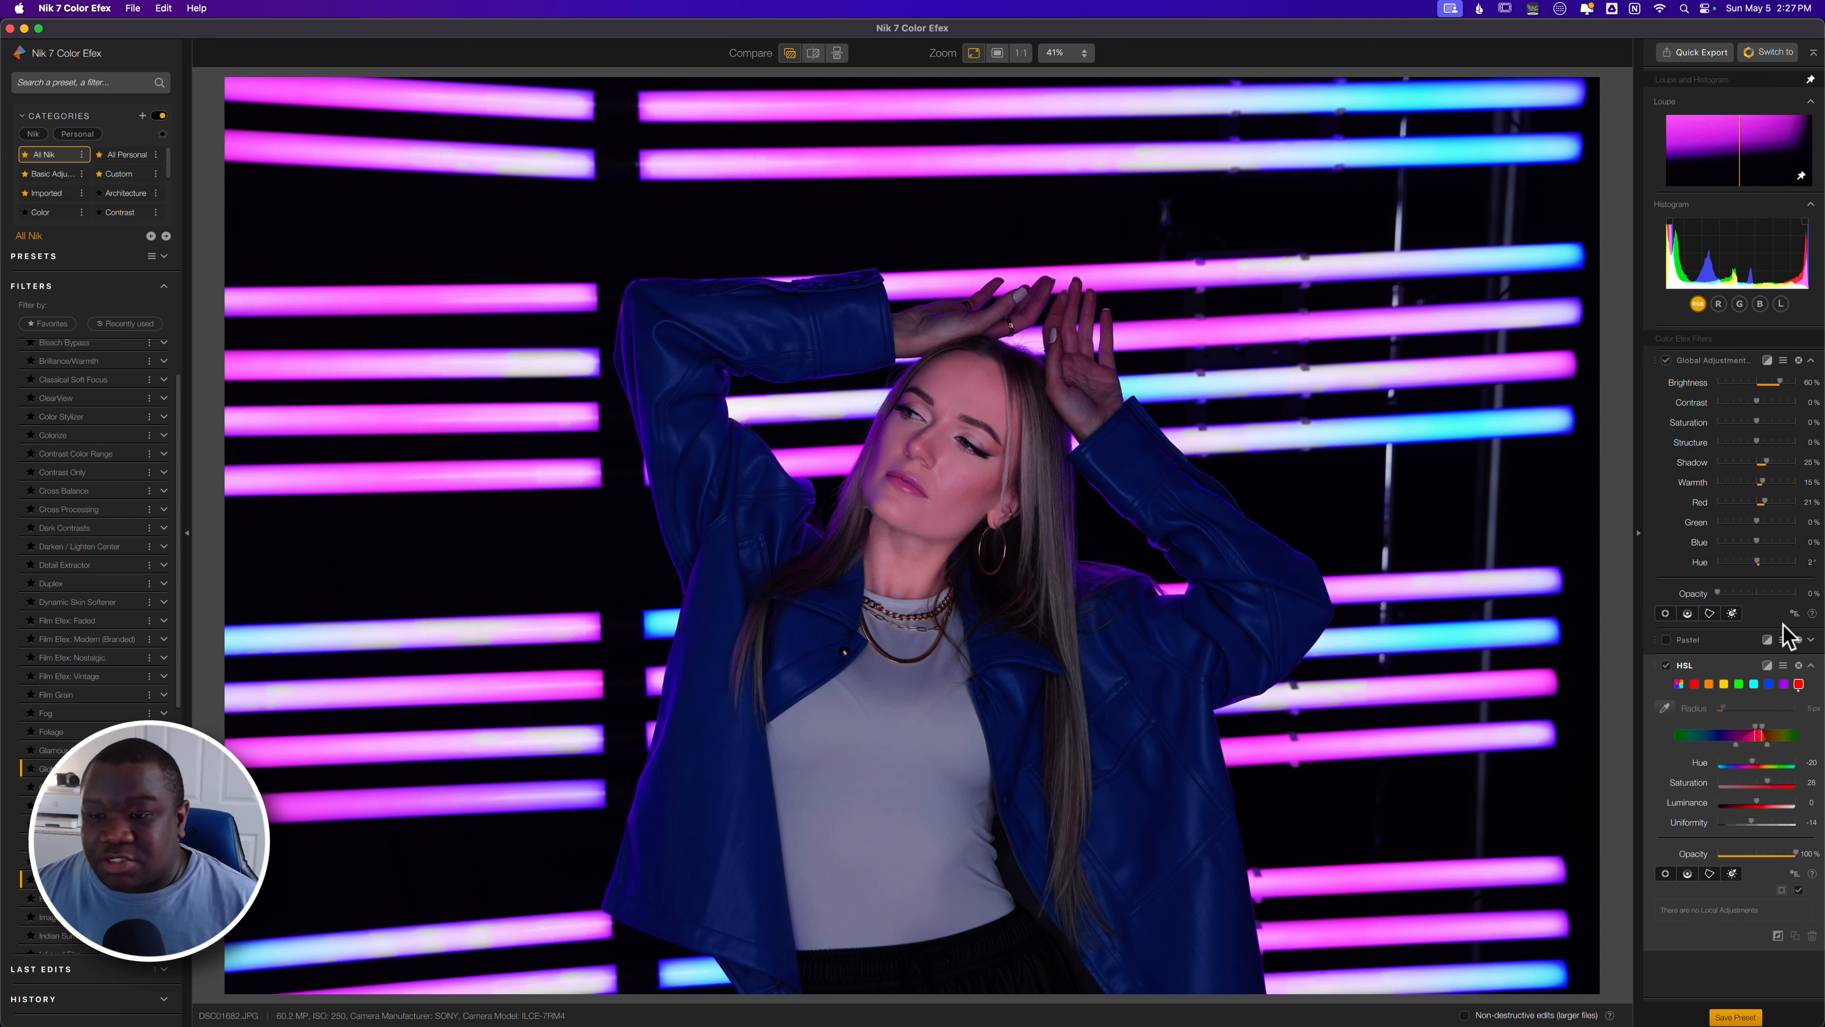
left_click(1782, 665)
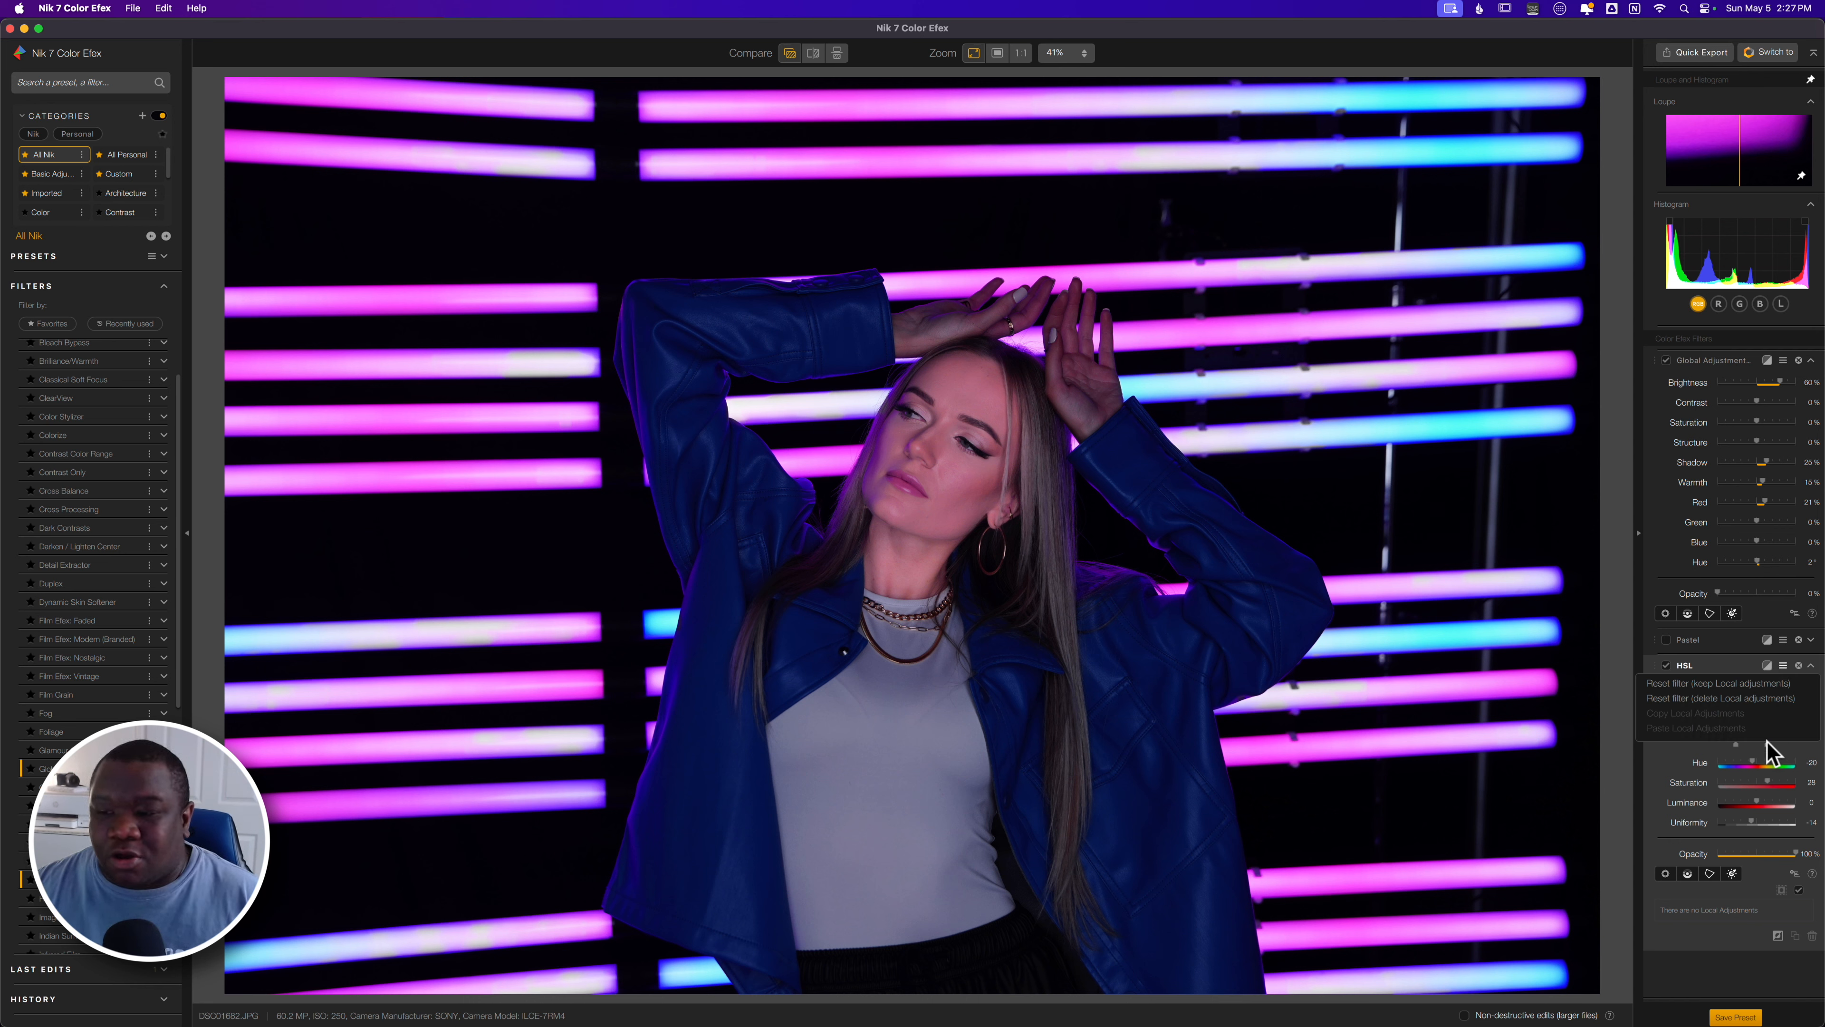
left_click(1733, 683)
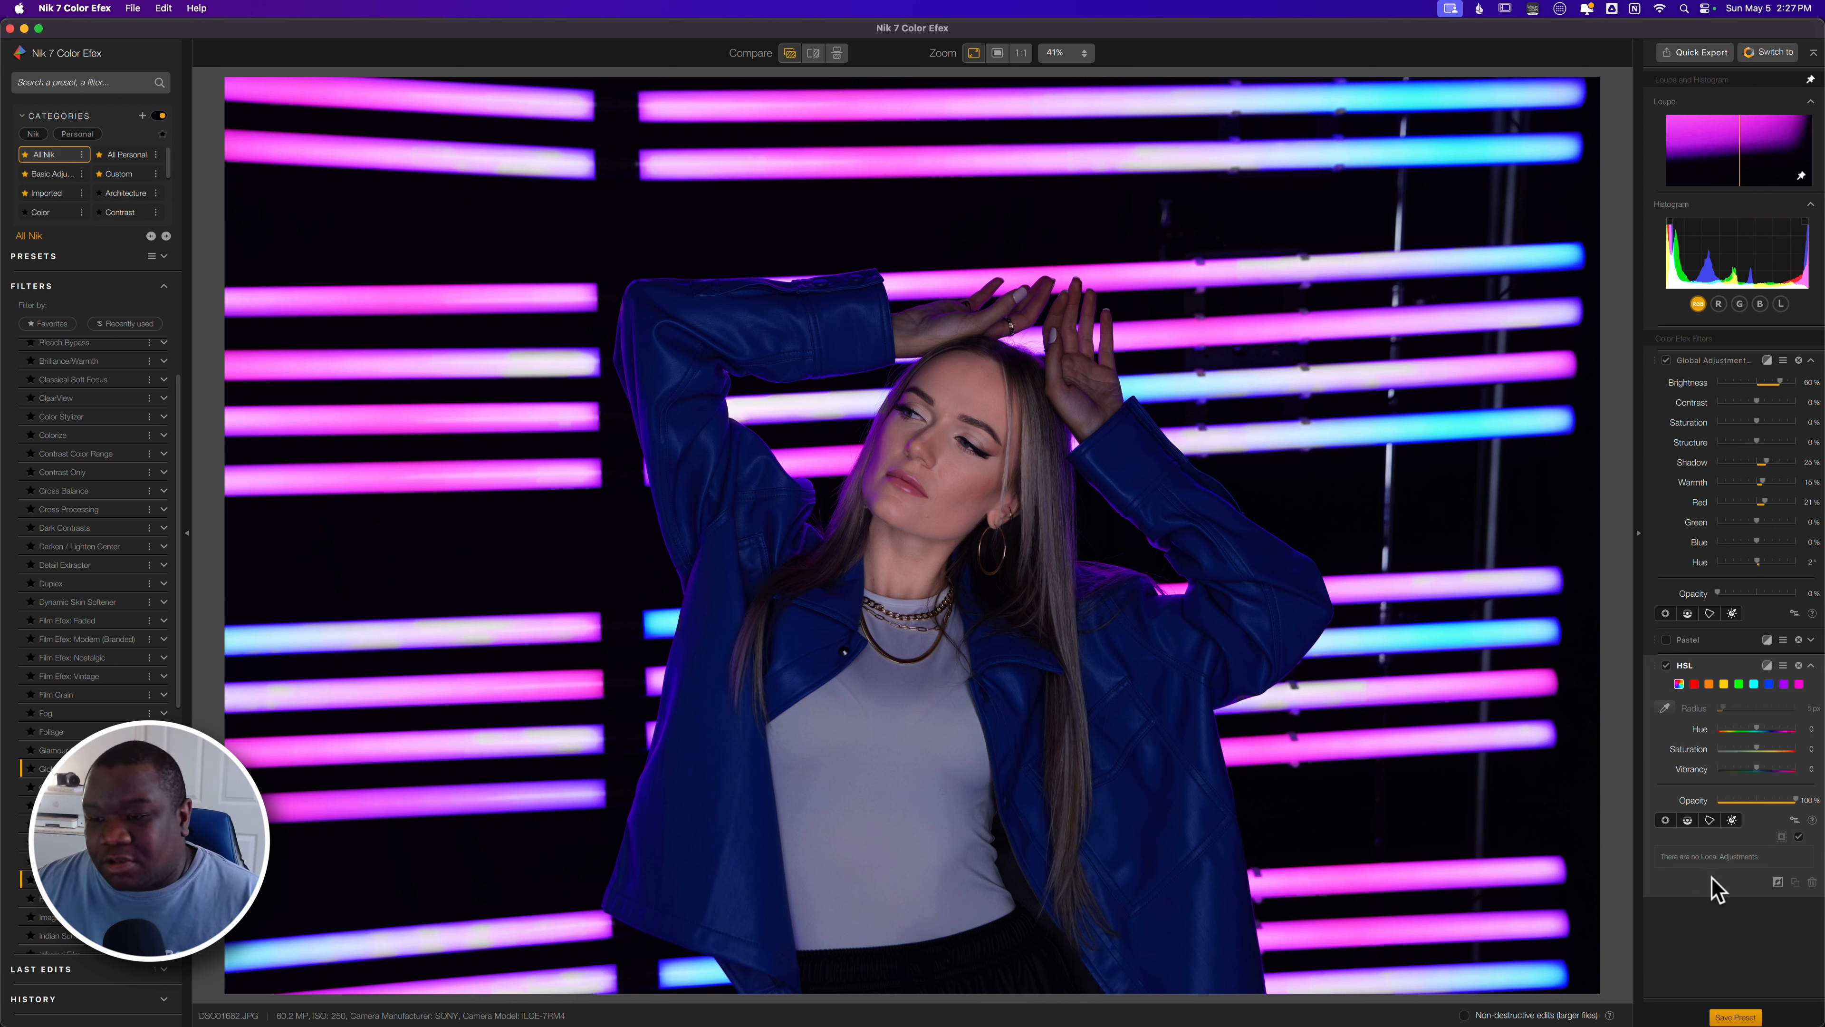
Sample the model's skin tone for the HSL filter, set its saturation to 30, and inspect the face at 100%
left_click(1664, 708)
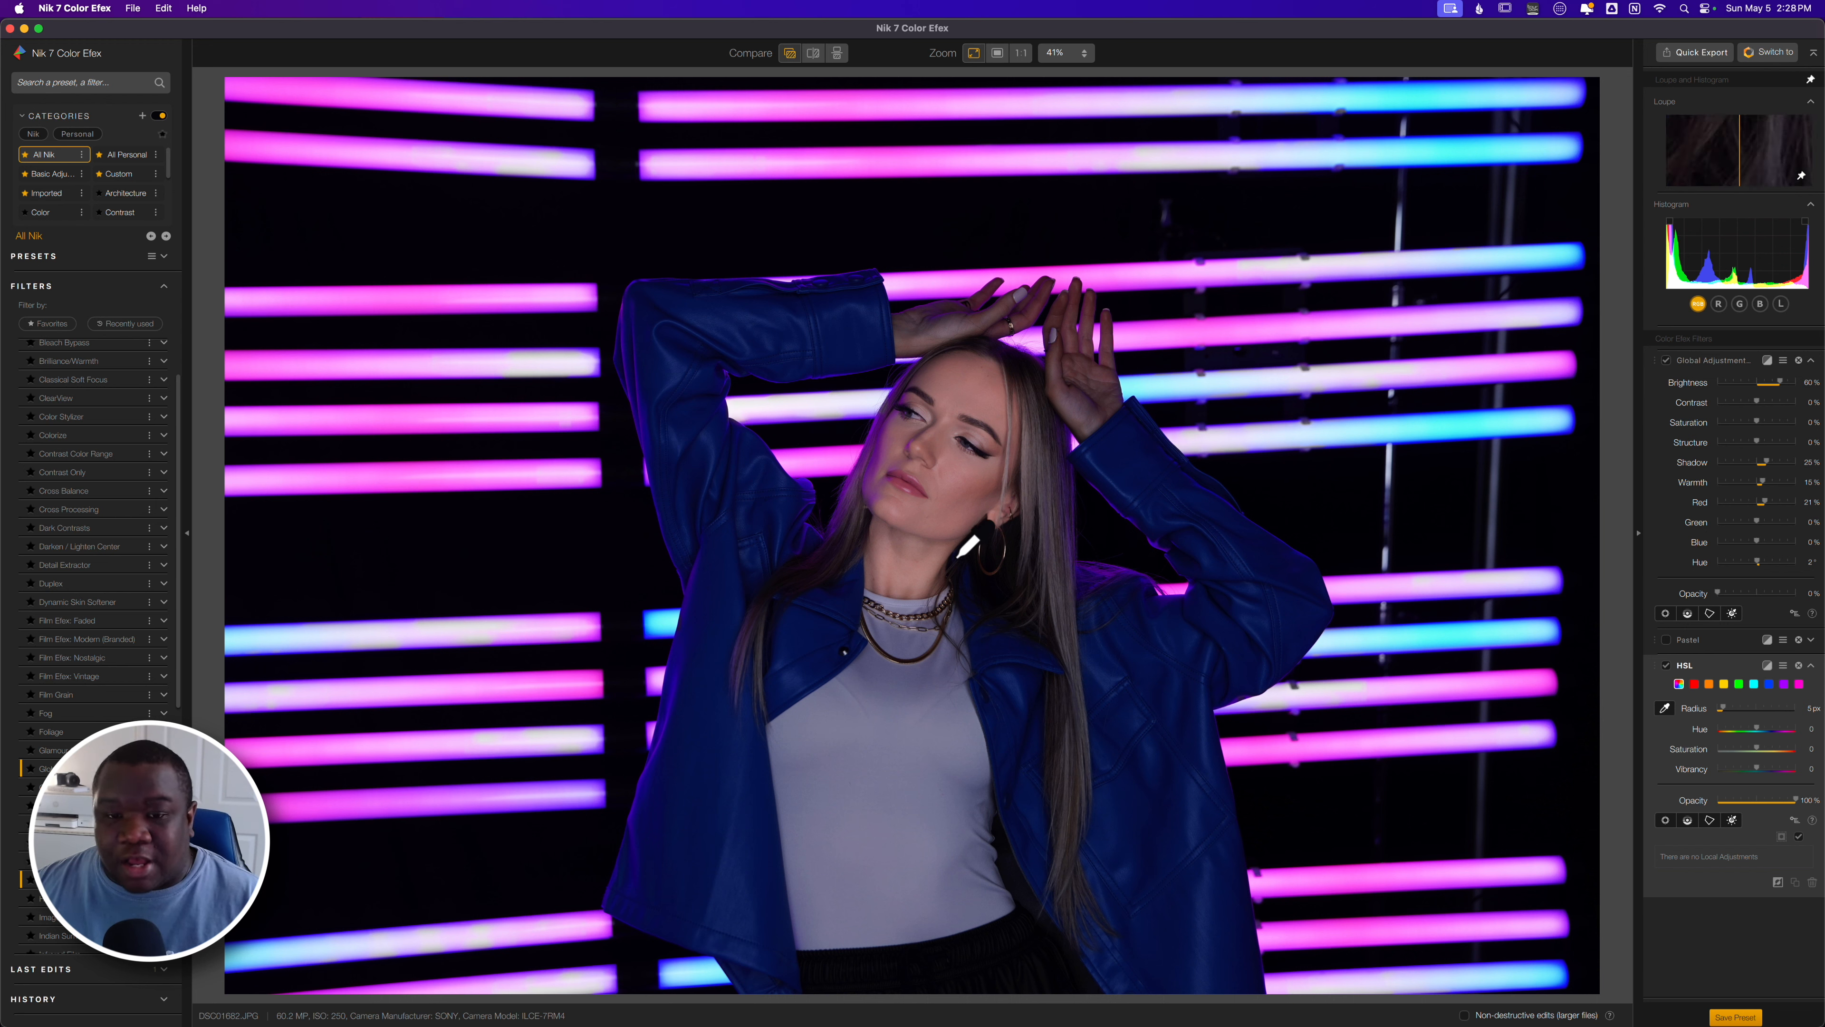
left_click(959, 510)
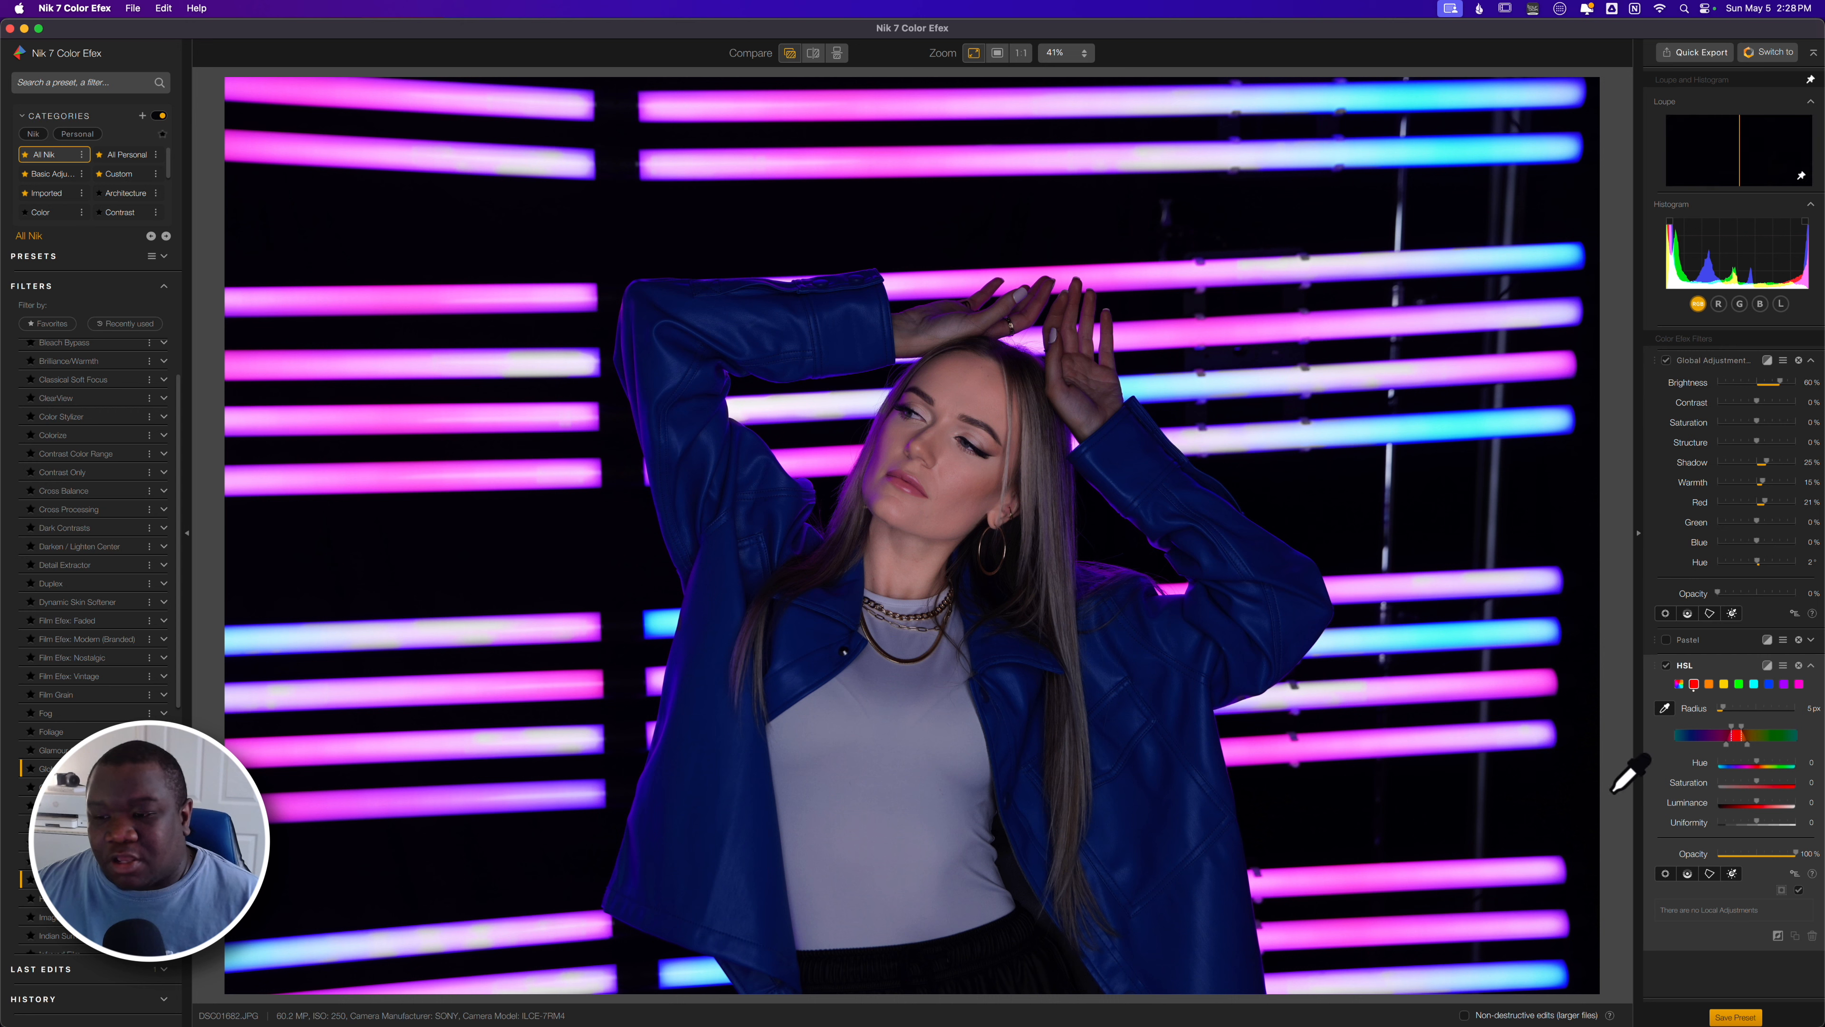
left_click_drag(1756, 782, 1768, 787)
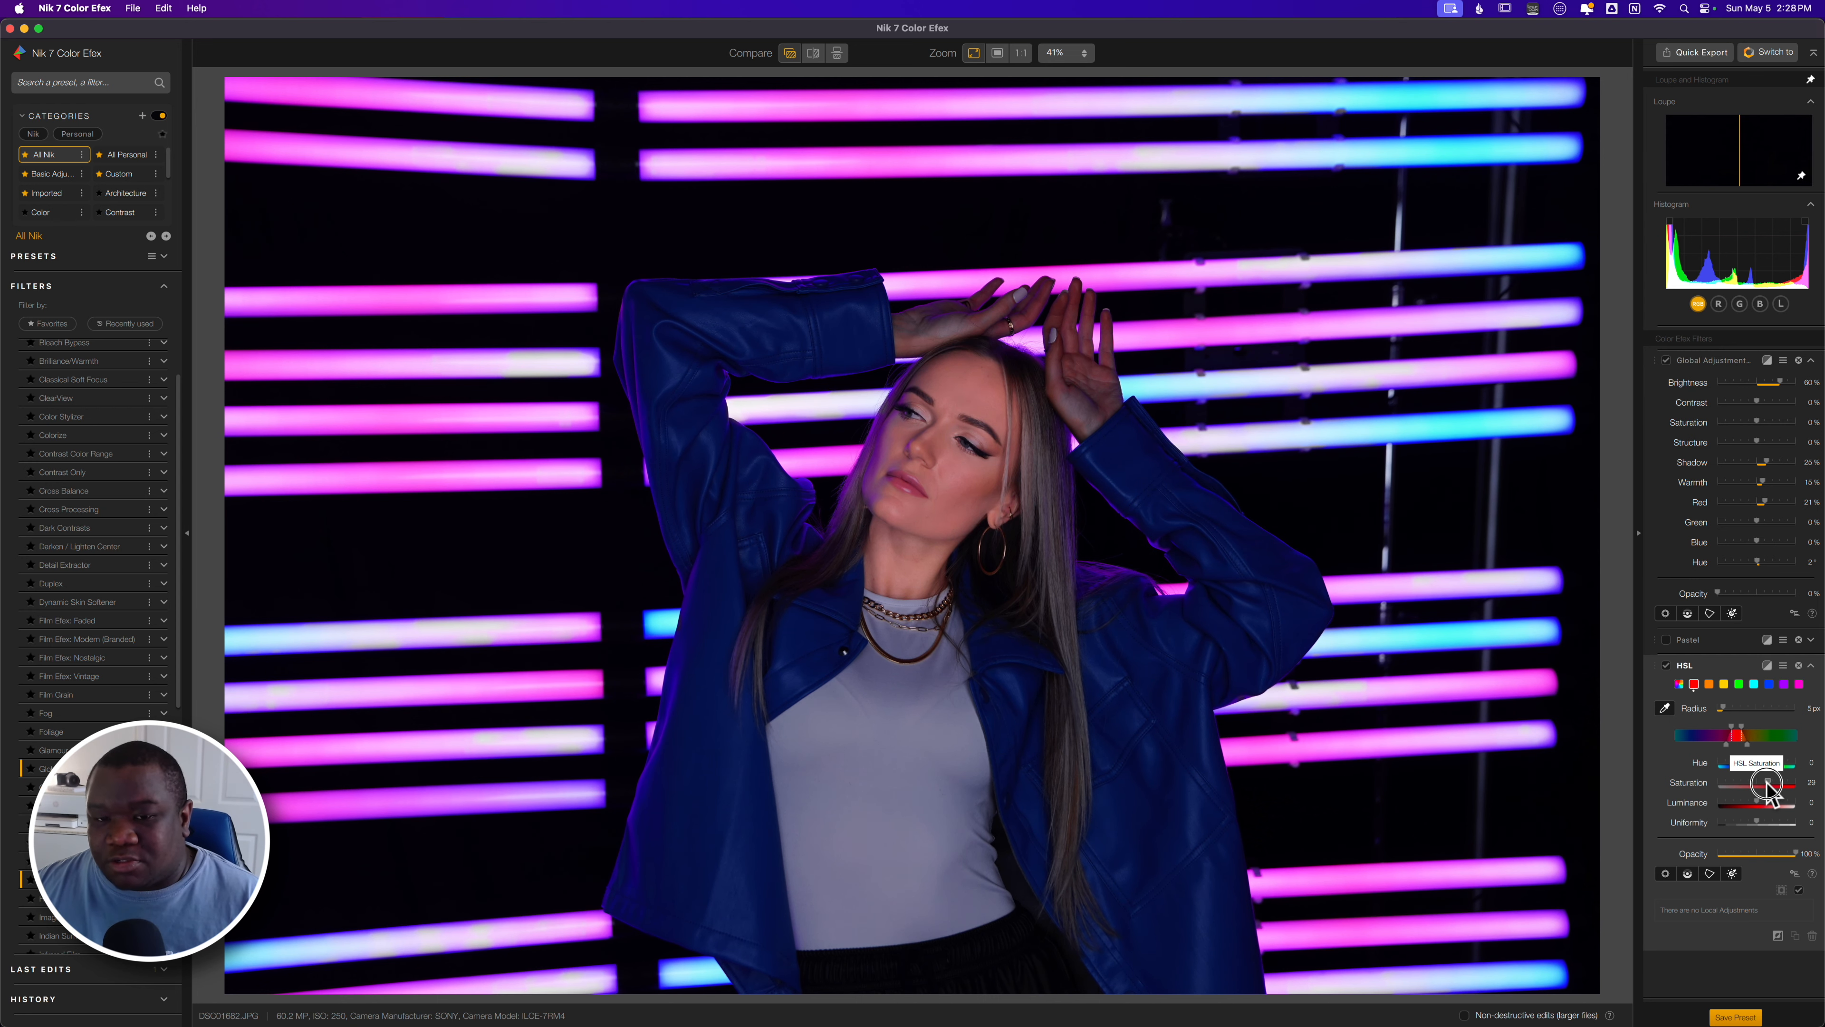
left_click_drag(1767, 783, 1769, 784)
double_click(913, 485)
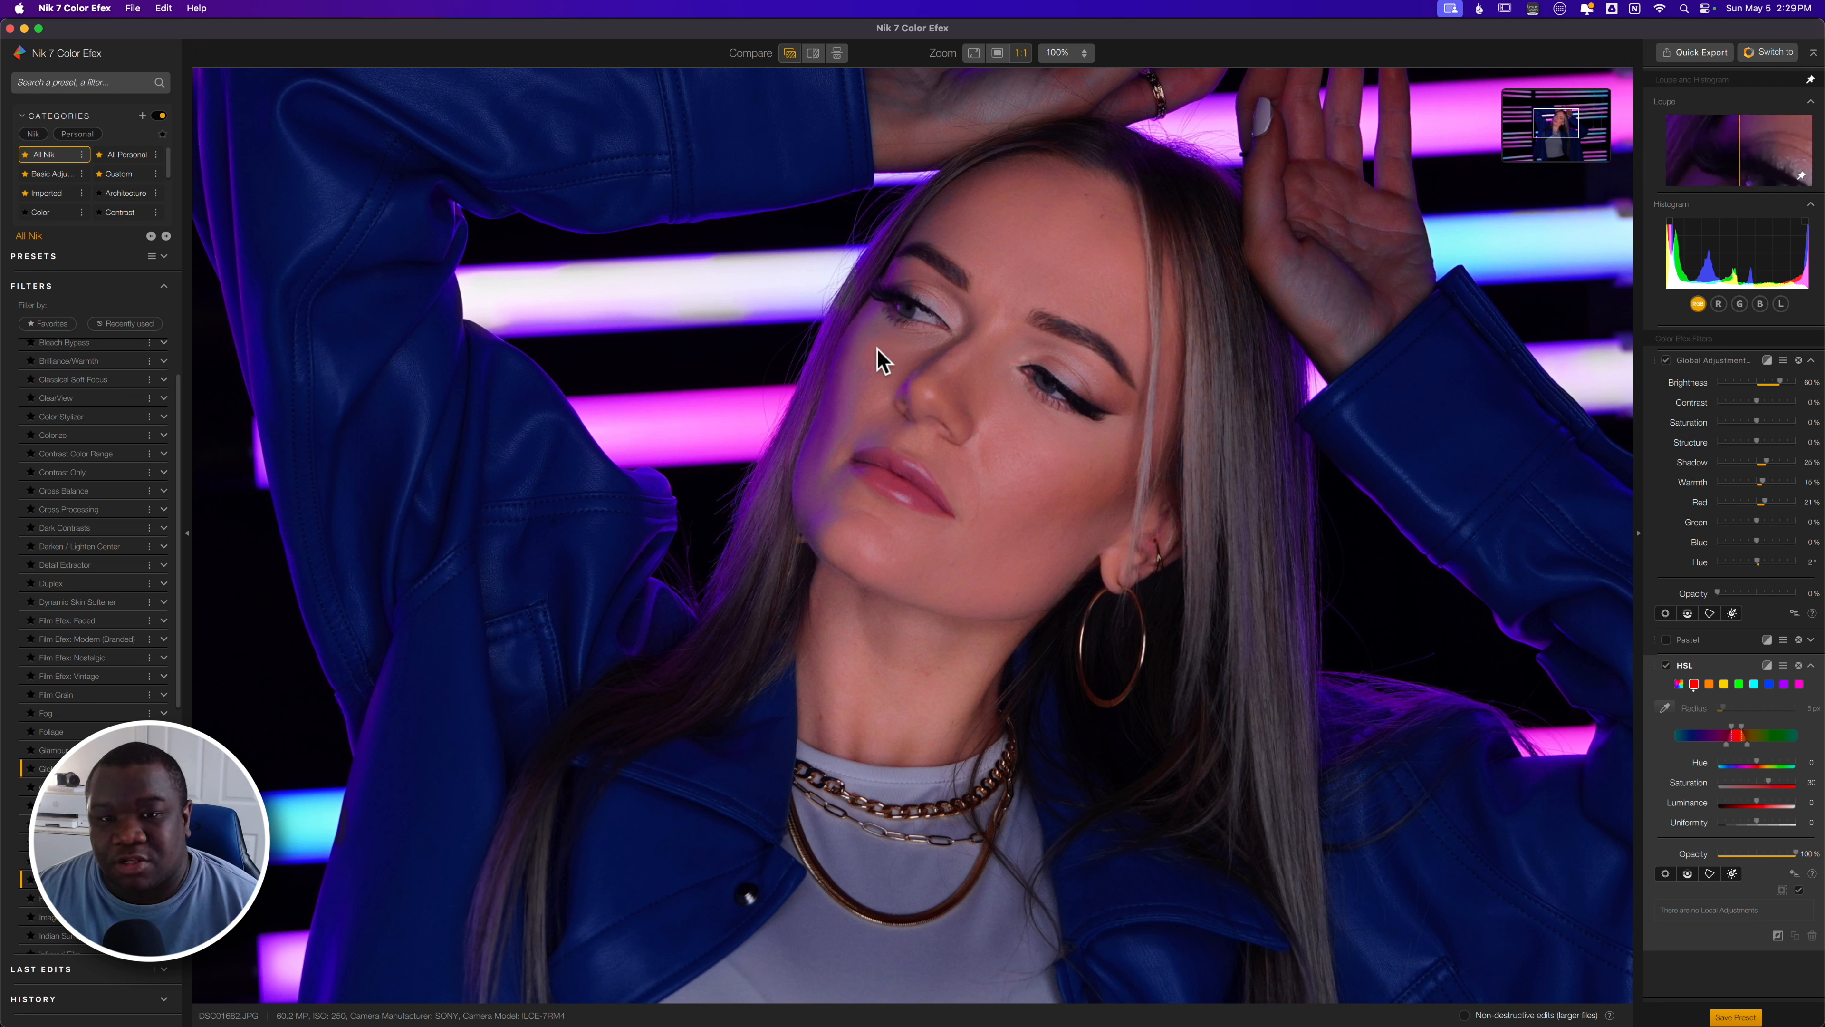
Extend the sampled skin color's hue range further toward the purples in the HSL filter
left_click_drag(1726, 745, 1710, 746)
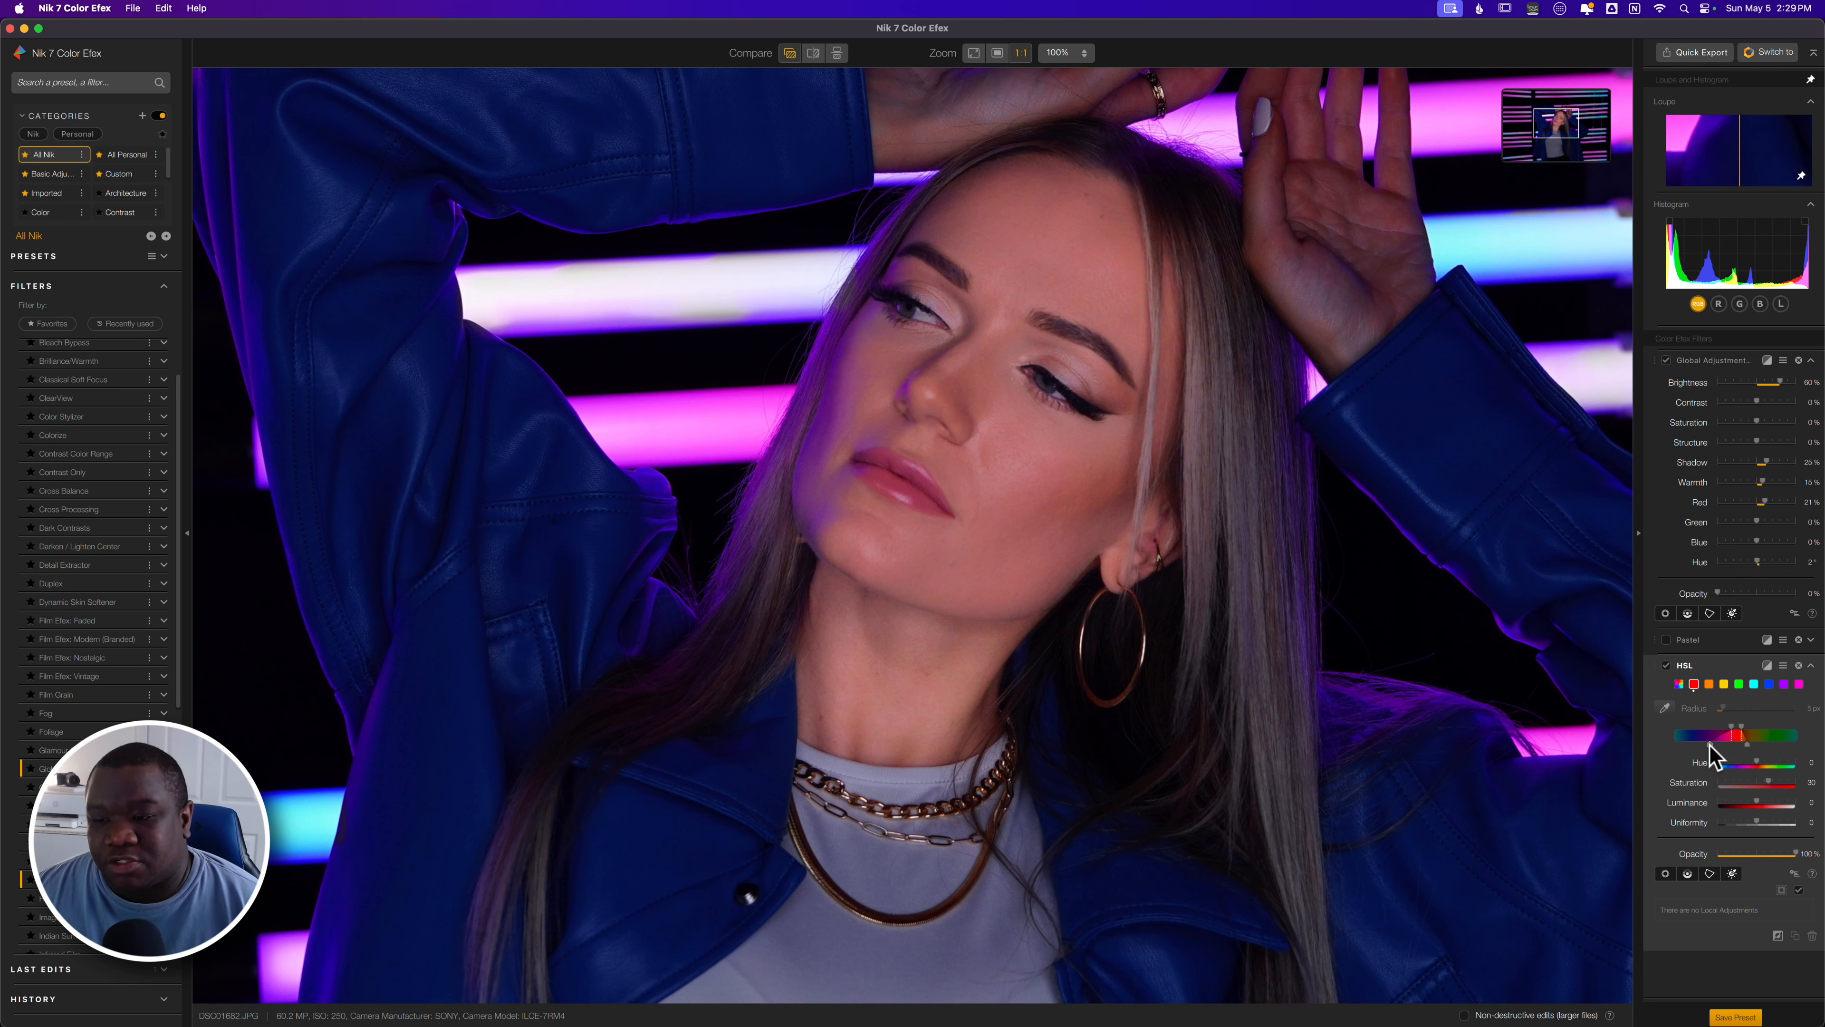
mouse_move(1711, 746)
left_mouse_down()
mouse_move(1729, 749)
mouse_move(1700, 748)
left_mouse_up()
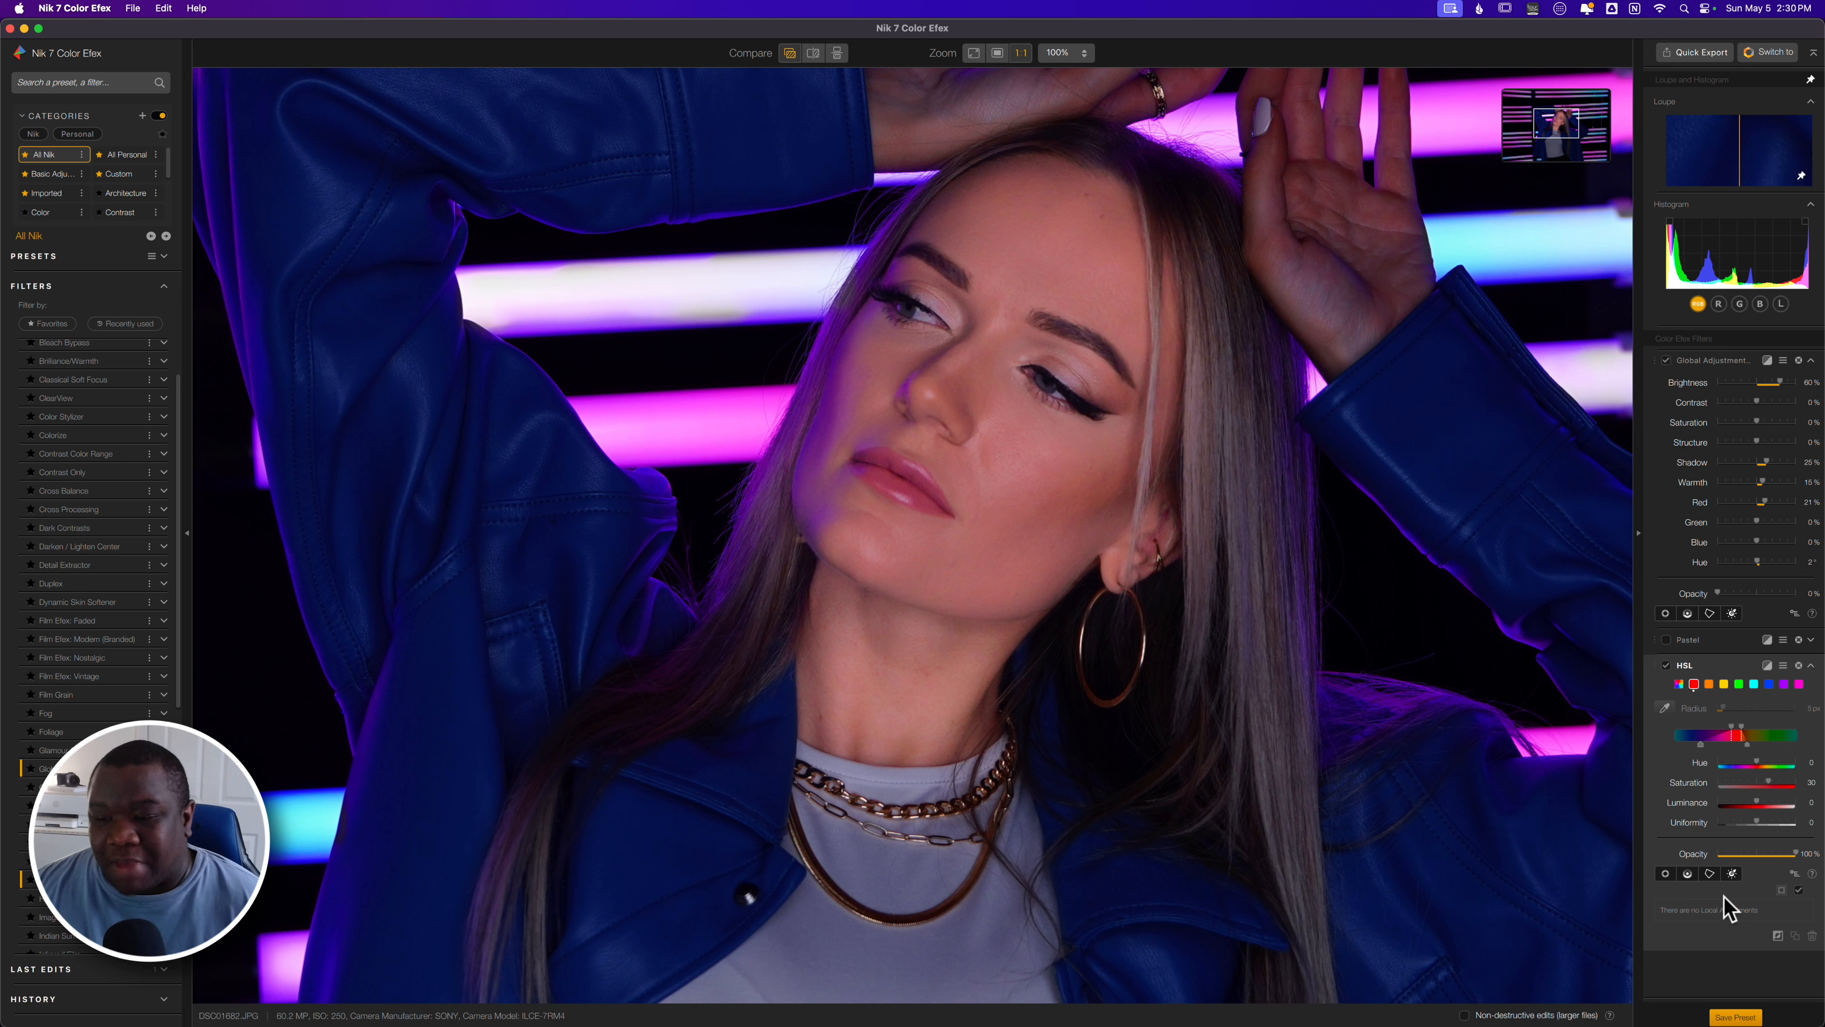
Limit the skin-tone HSL filter with a control polygon traced around the model's neck, ear, hairline and face
left_click(1711, 873)
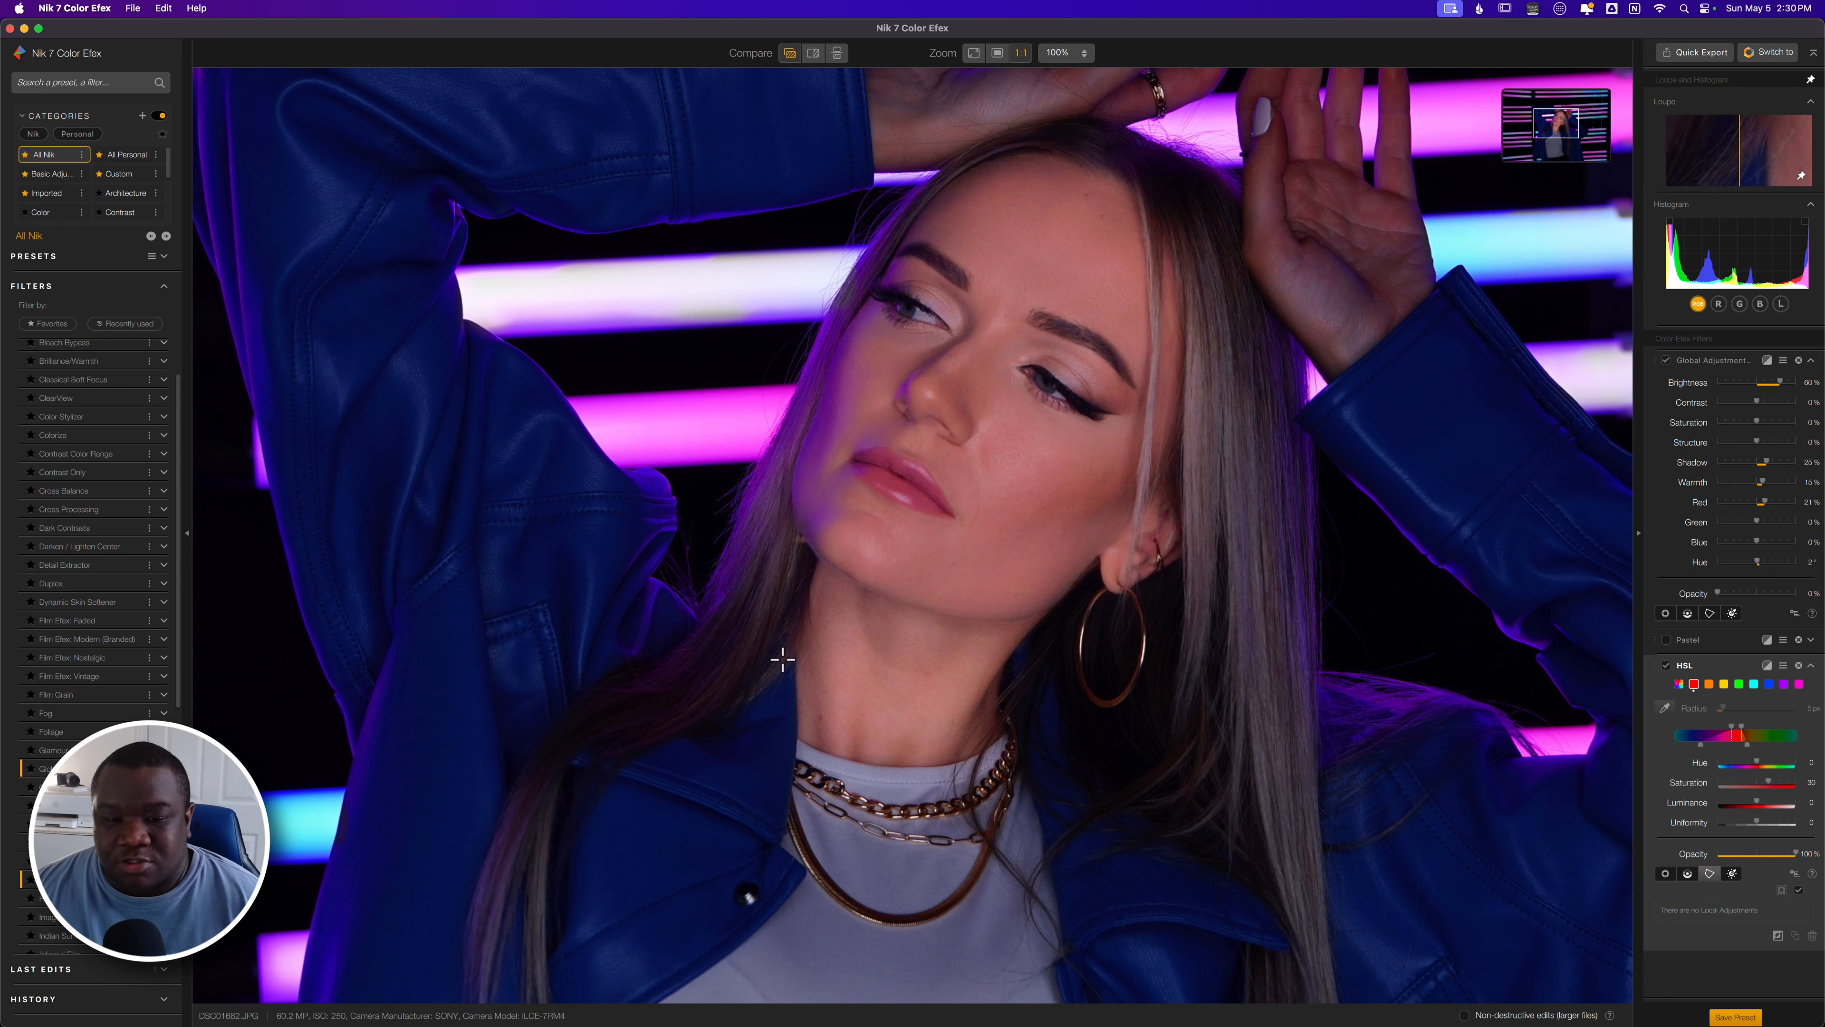
left_click(782, 658)
left_click(785, 747)
left_click(865, 772)
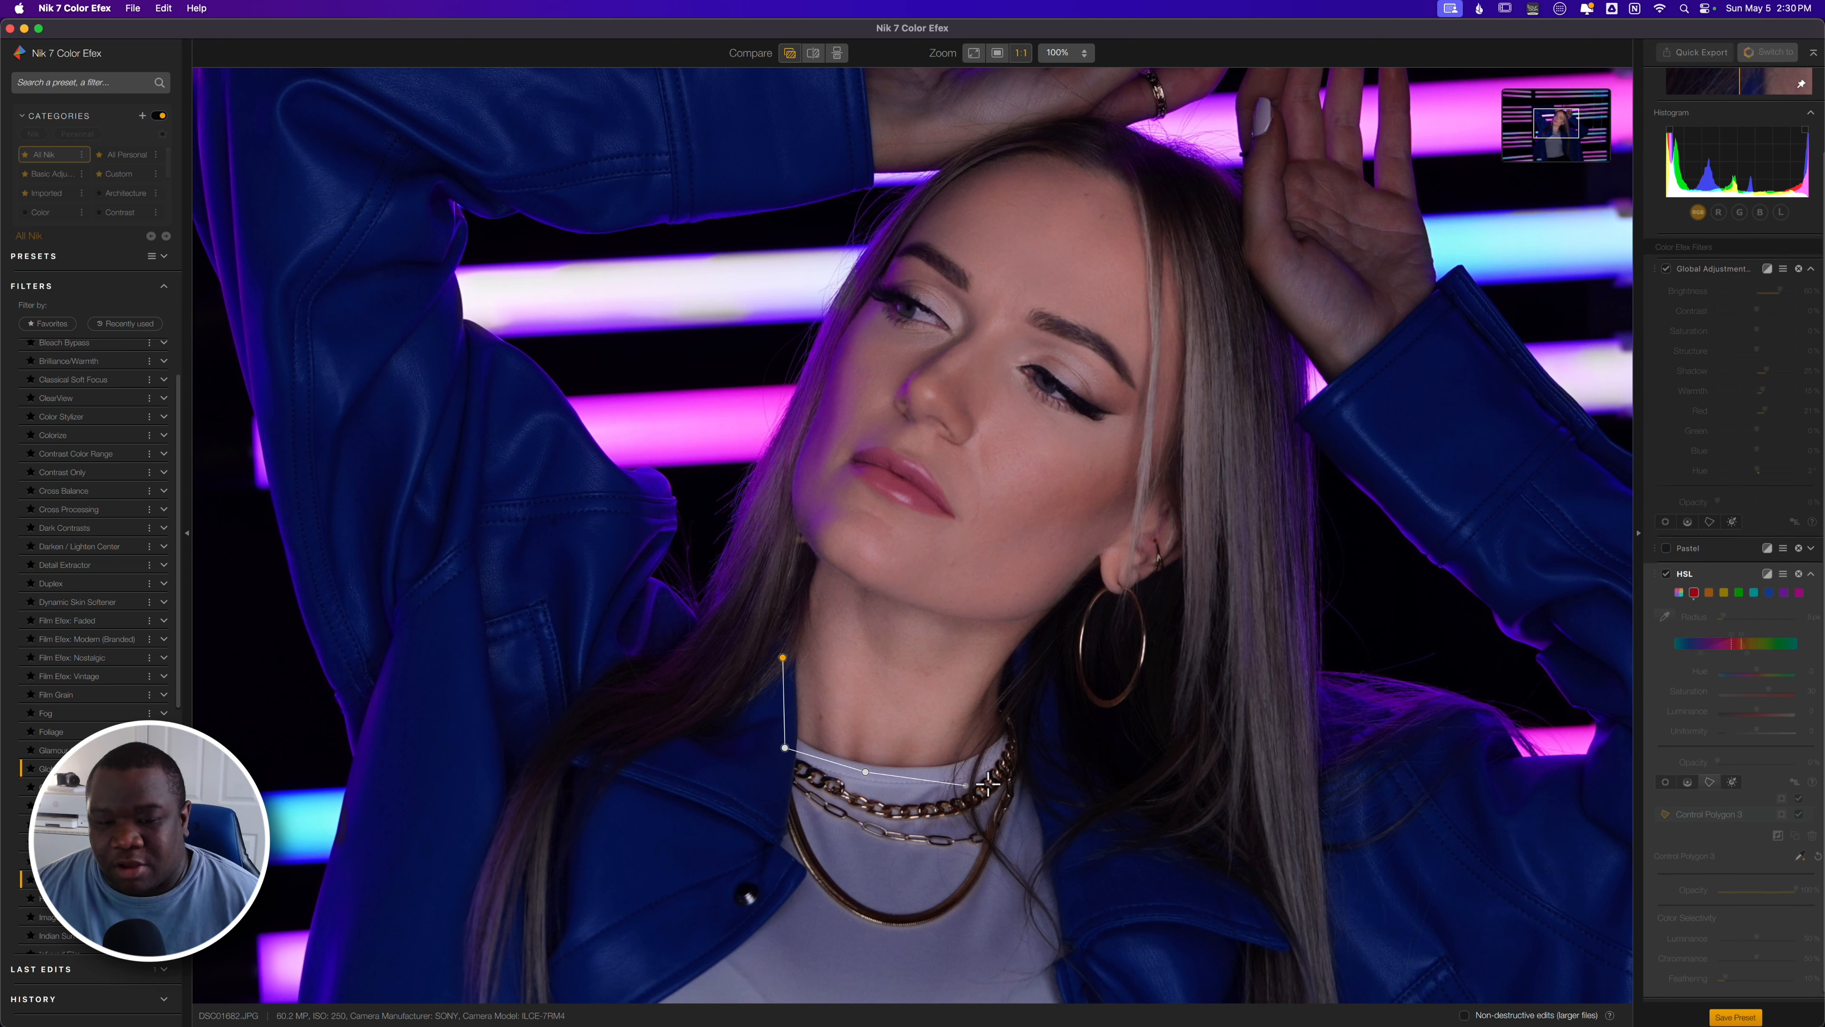
left_click(1021, 754)
left_click(1025, 697)
left_click(1020, 653)
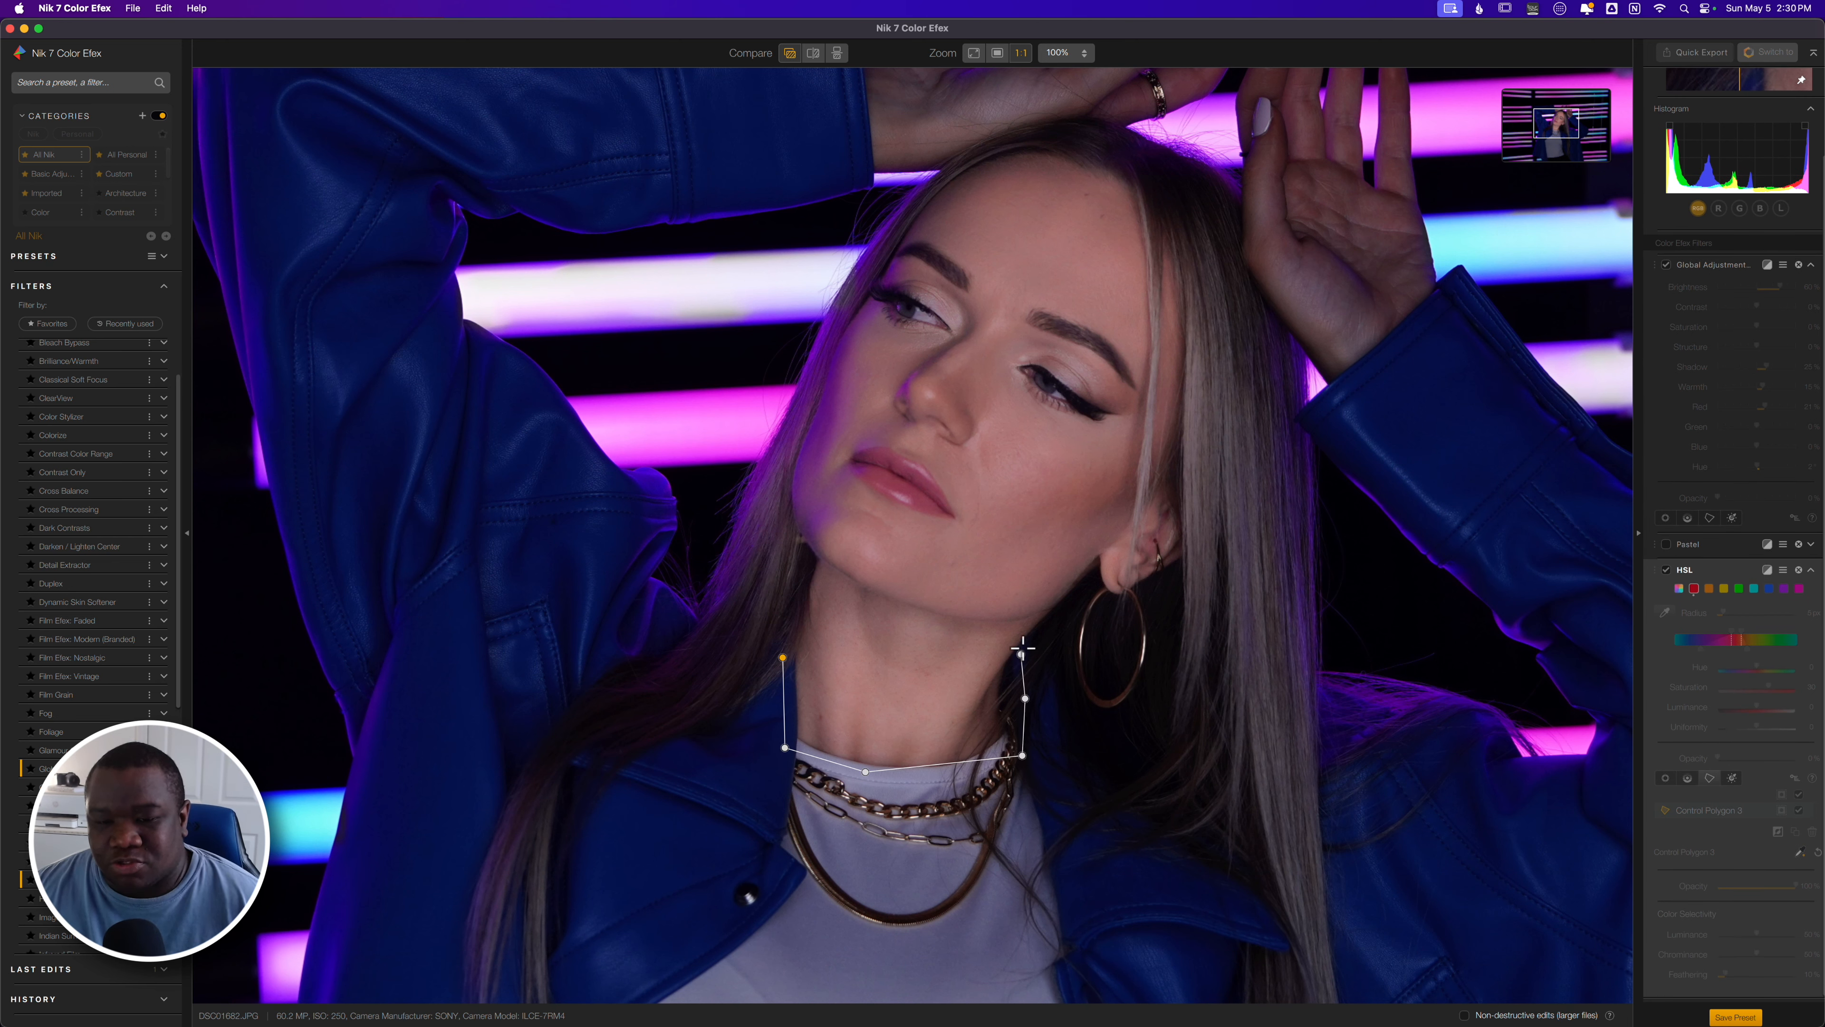
left_click(1092, 570)
left_click(1102, 597)
left_click(1166, 587)
left_click(1194, 547)
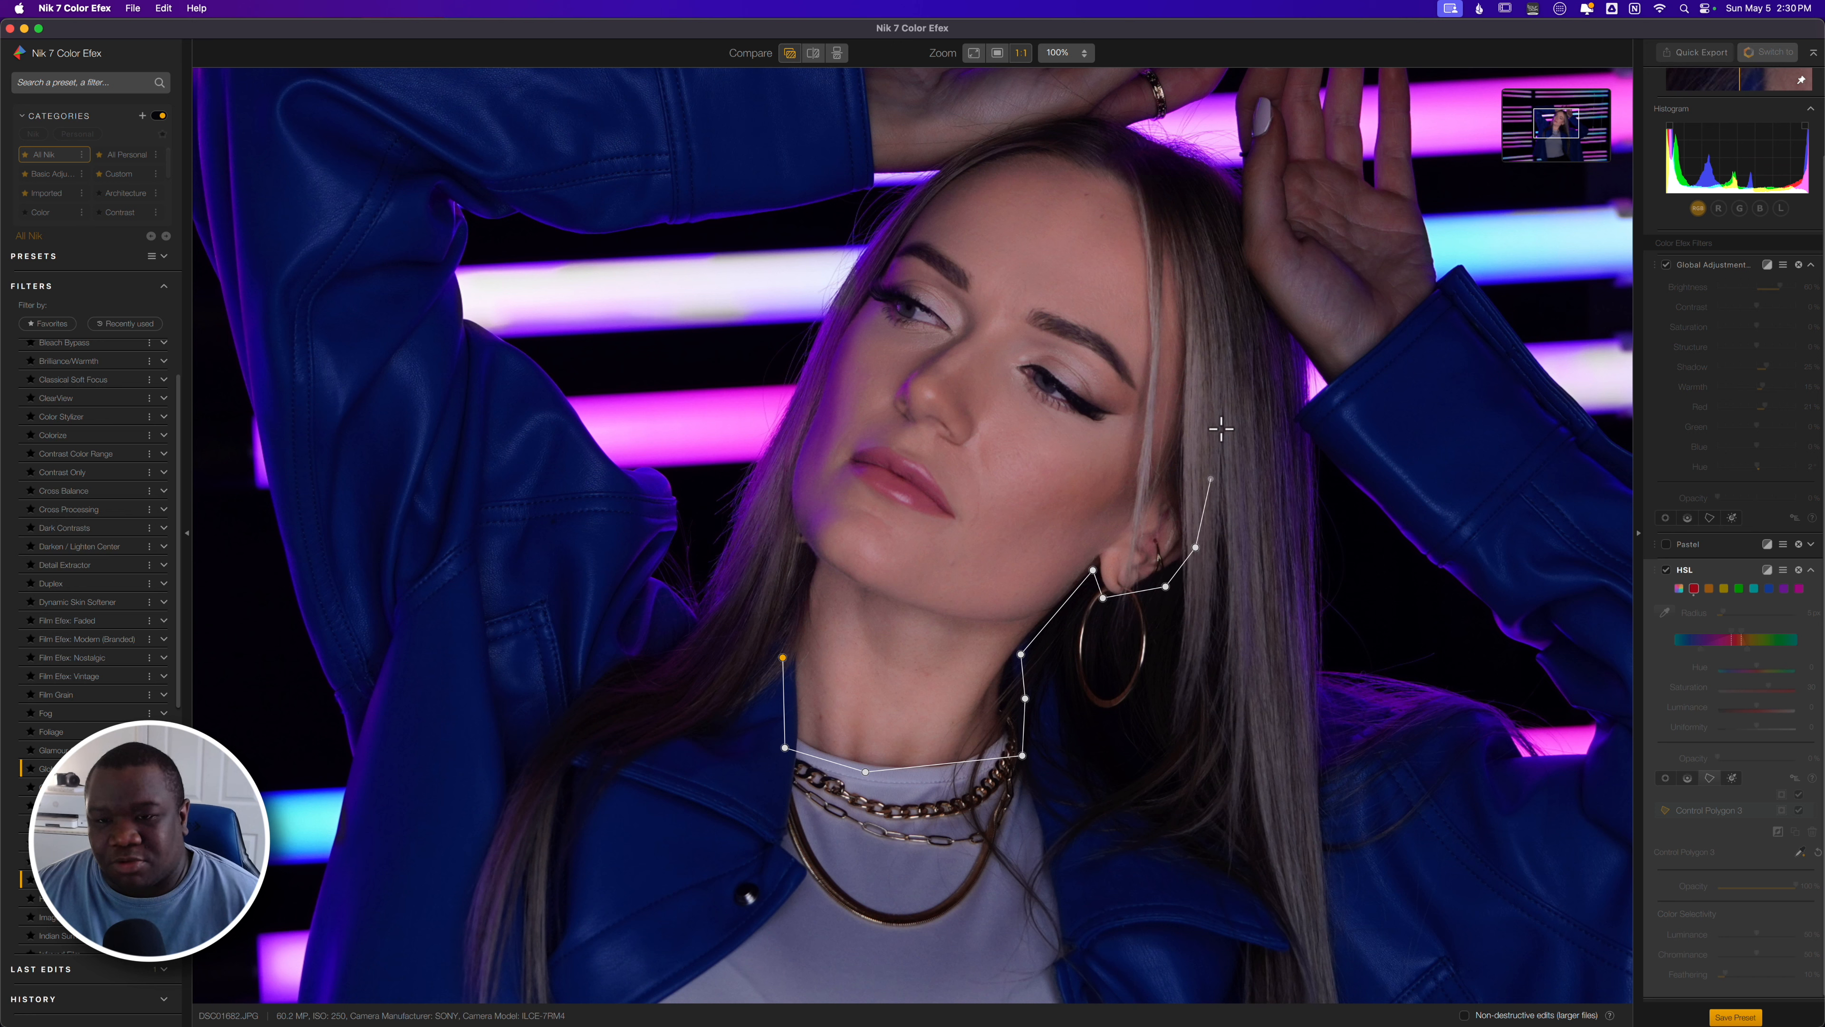
left_click(1224, 284)
left_click(1204, 171)
left_click(1089, 138)
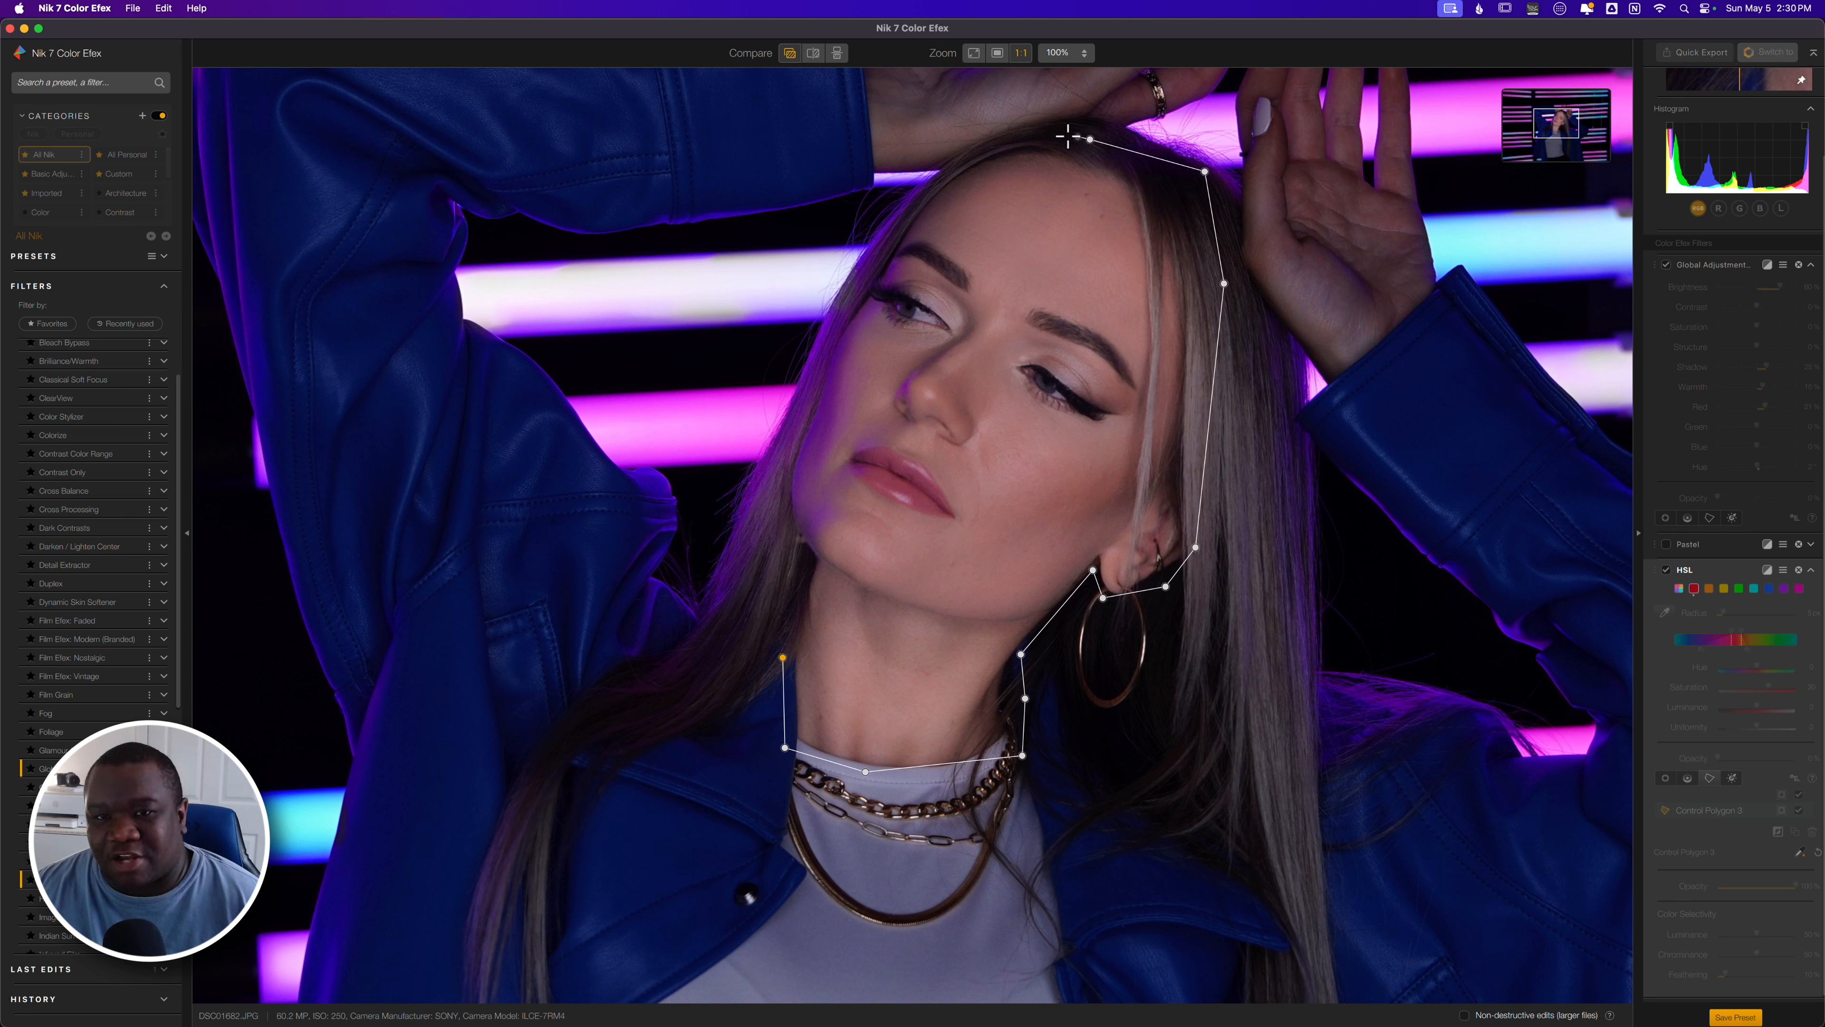
left_click(1015, 134)
left_click(917, 179)
left_click(842, 274)
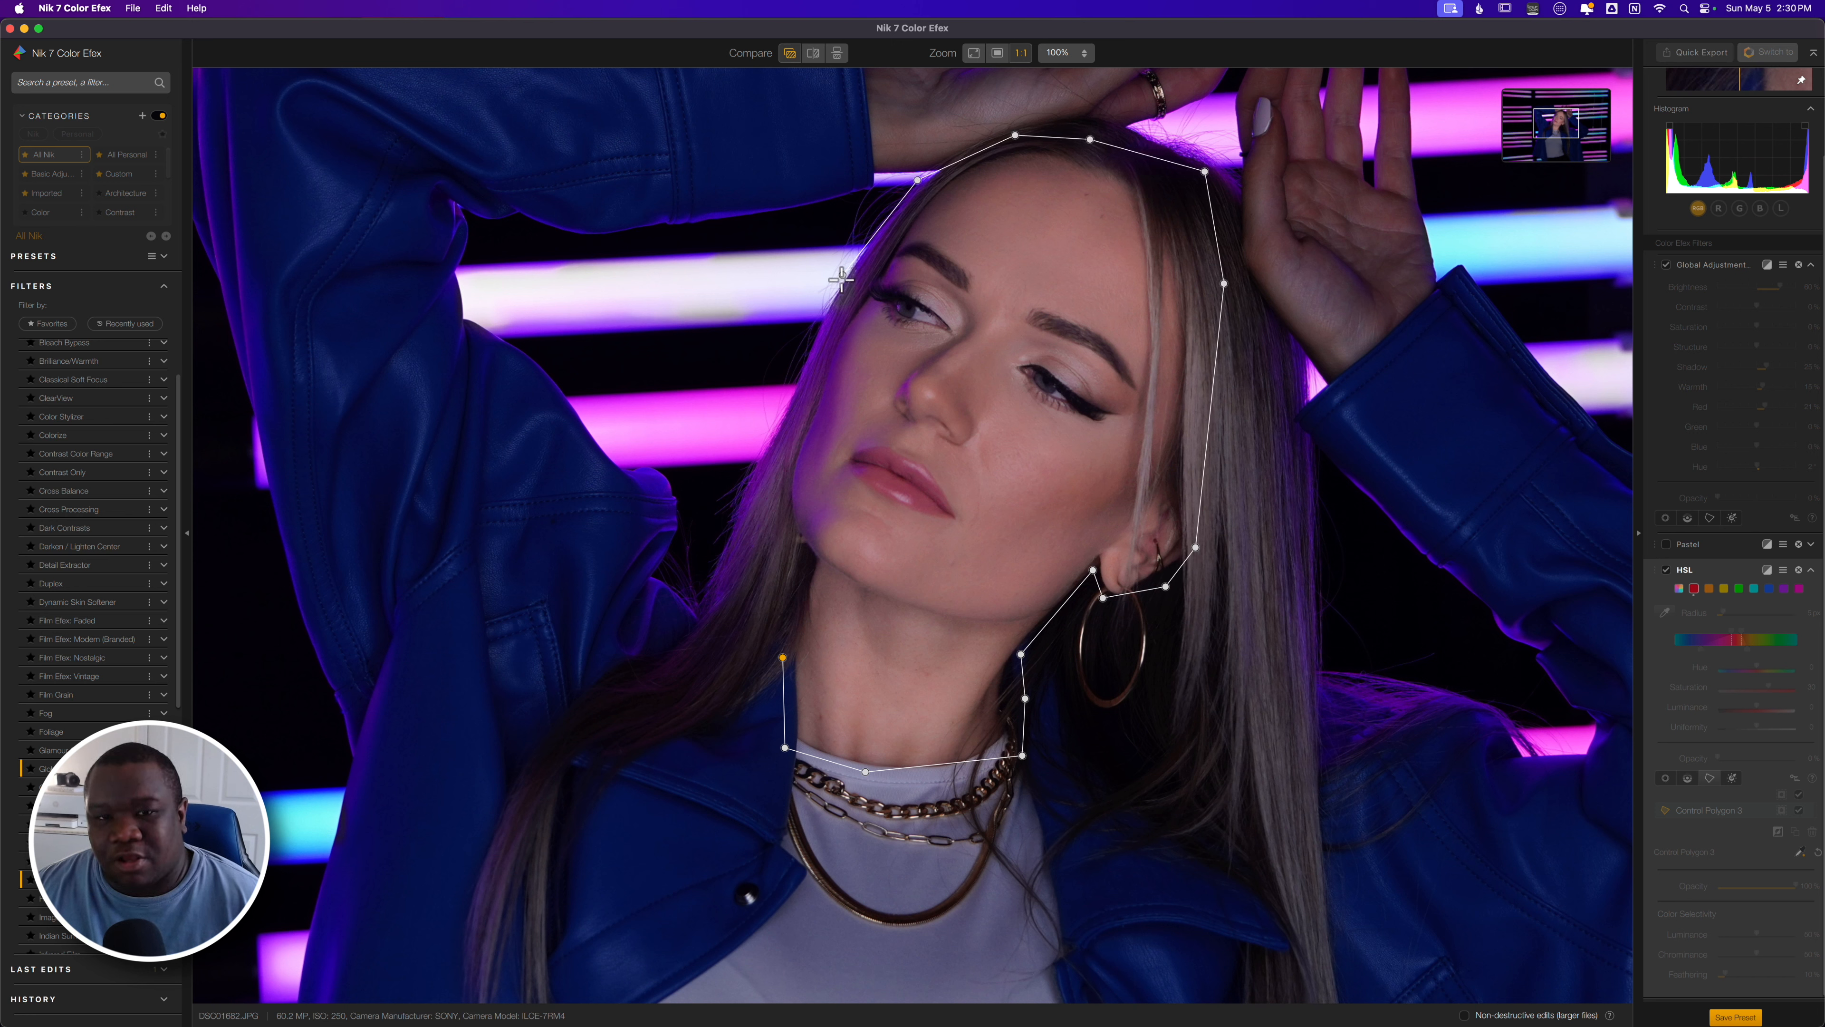
left_click(799, 365)
left_click(755, 485)
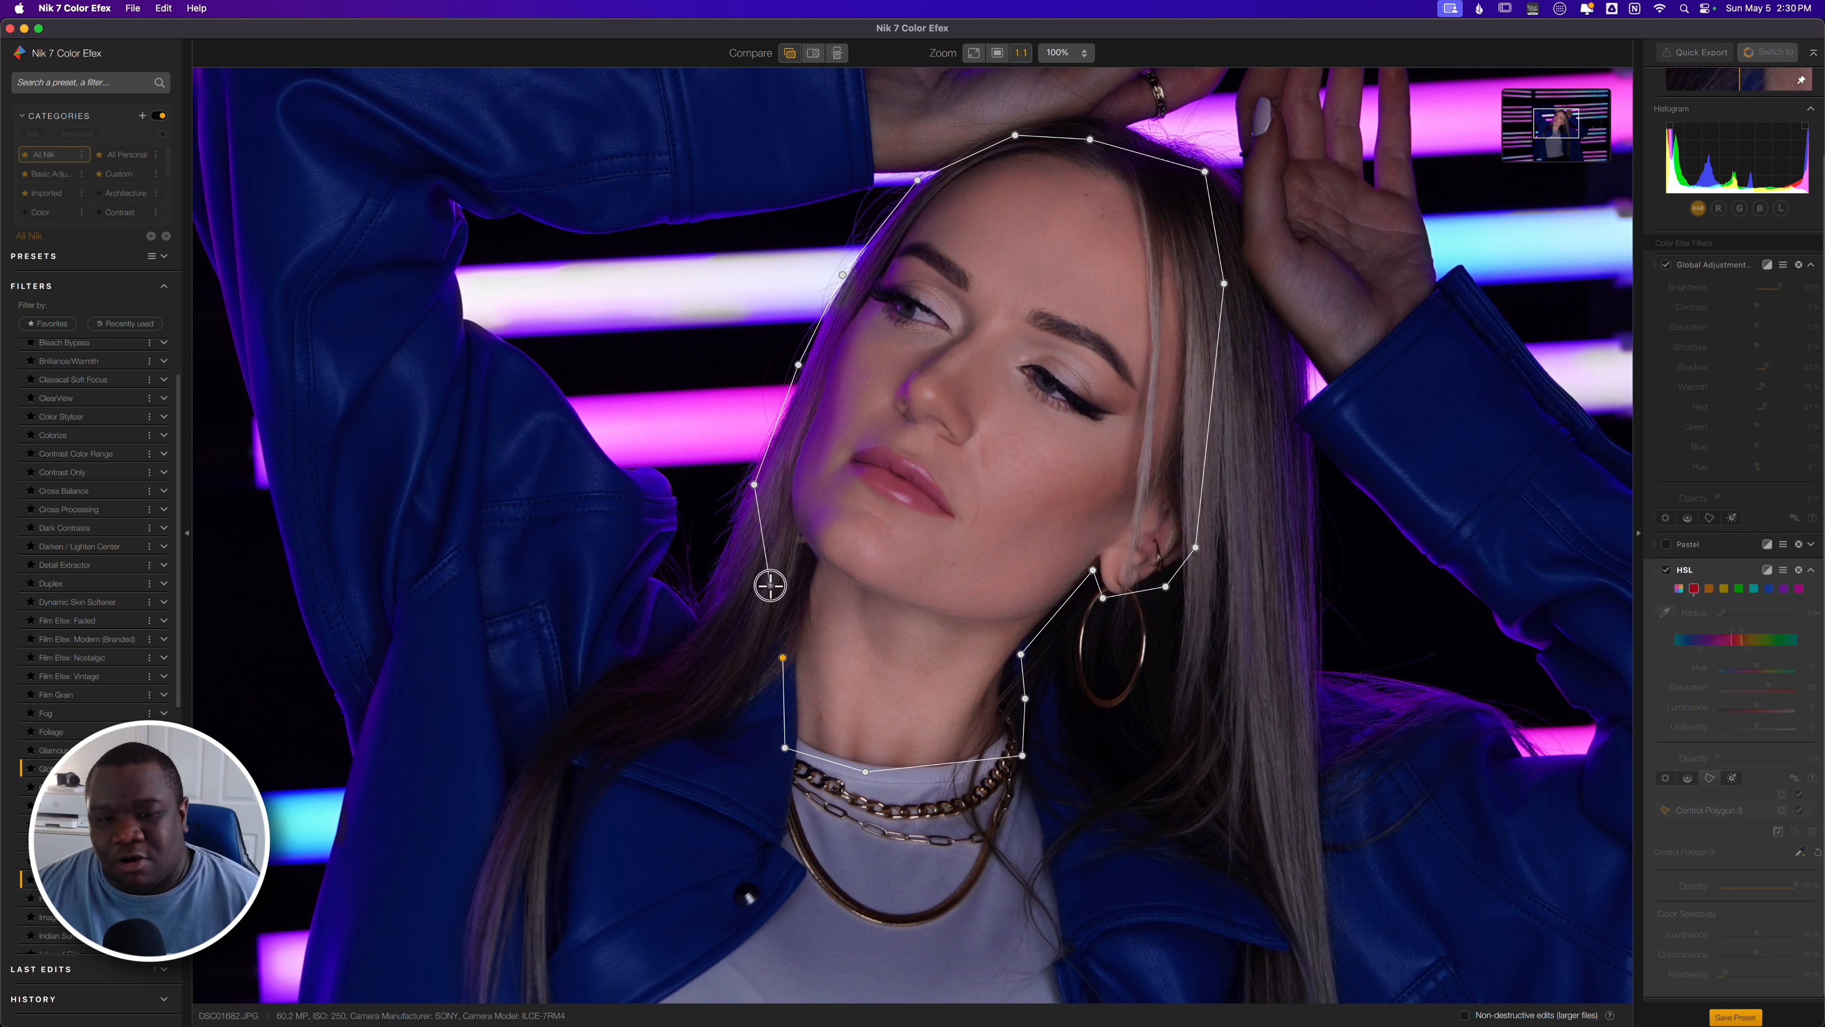
left_click(771, 585)
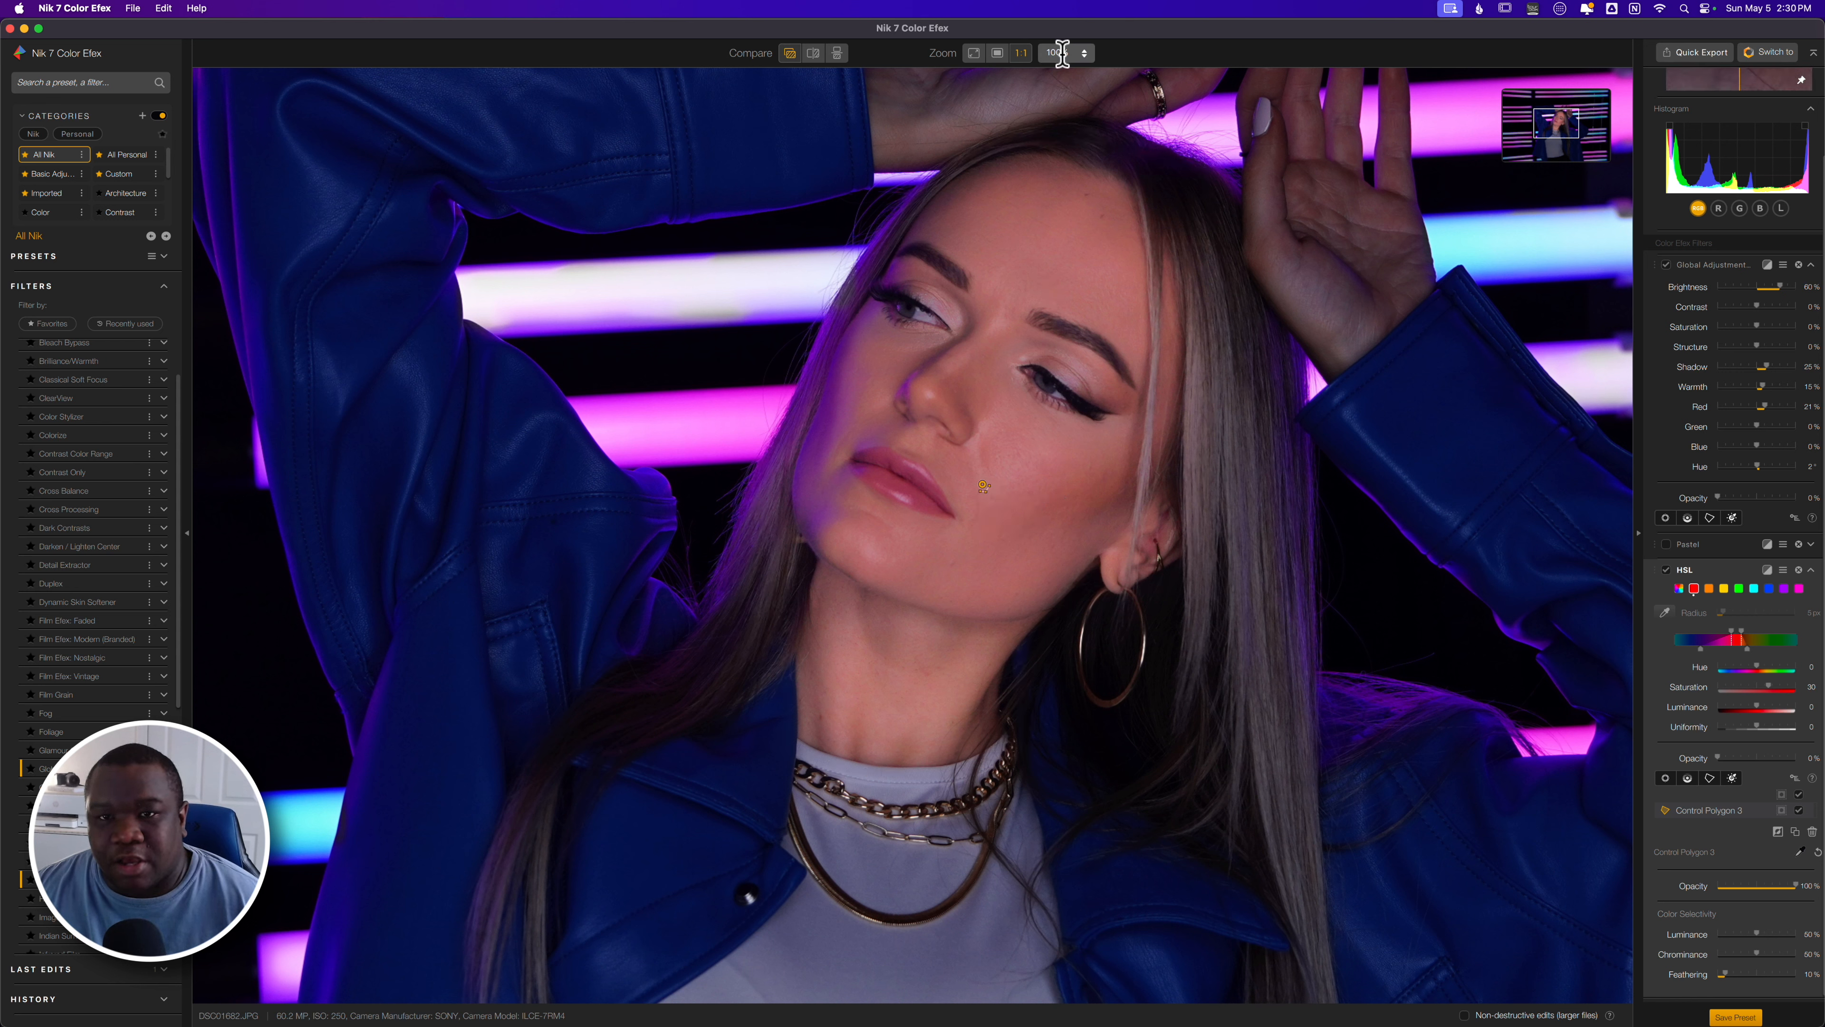
Fit the whole photo in view, add a second HSL filter, and set its overall saturation to -100
left_click(1085, 54)
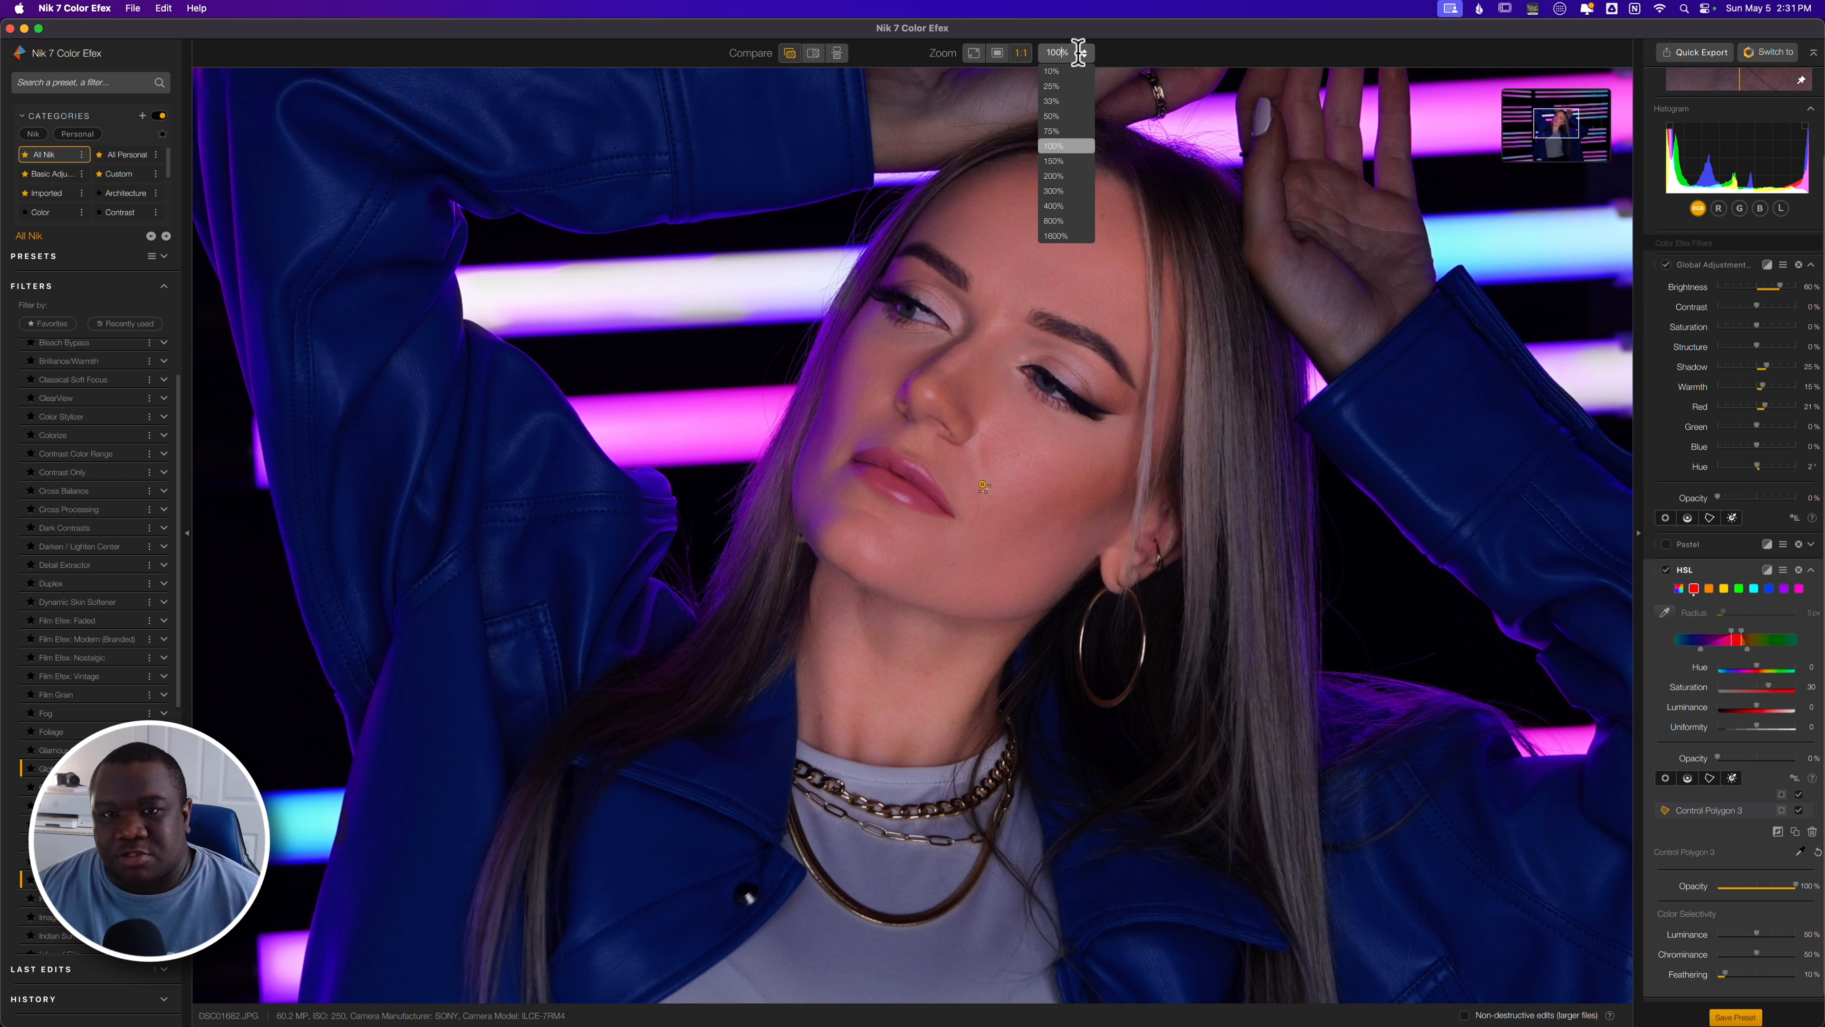
left_click(977, 54)
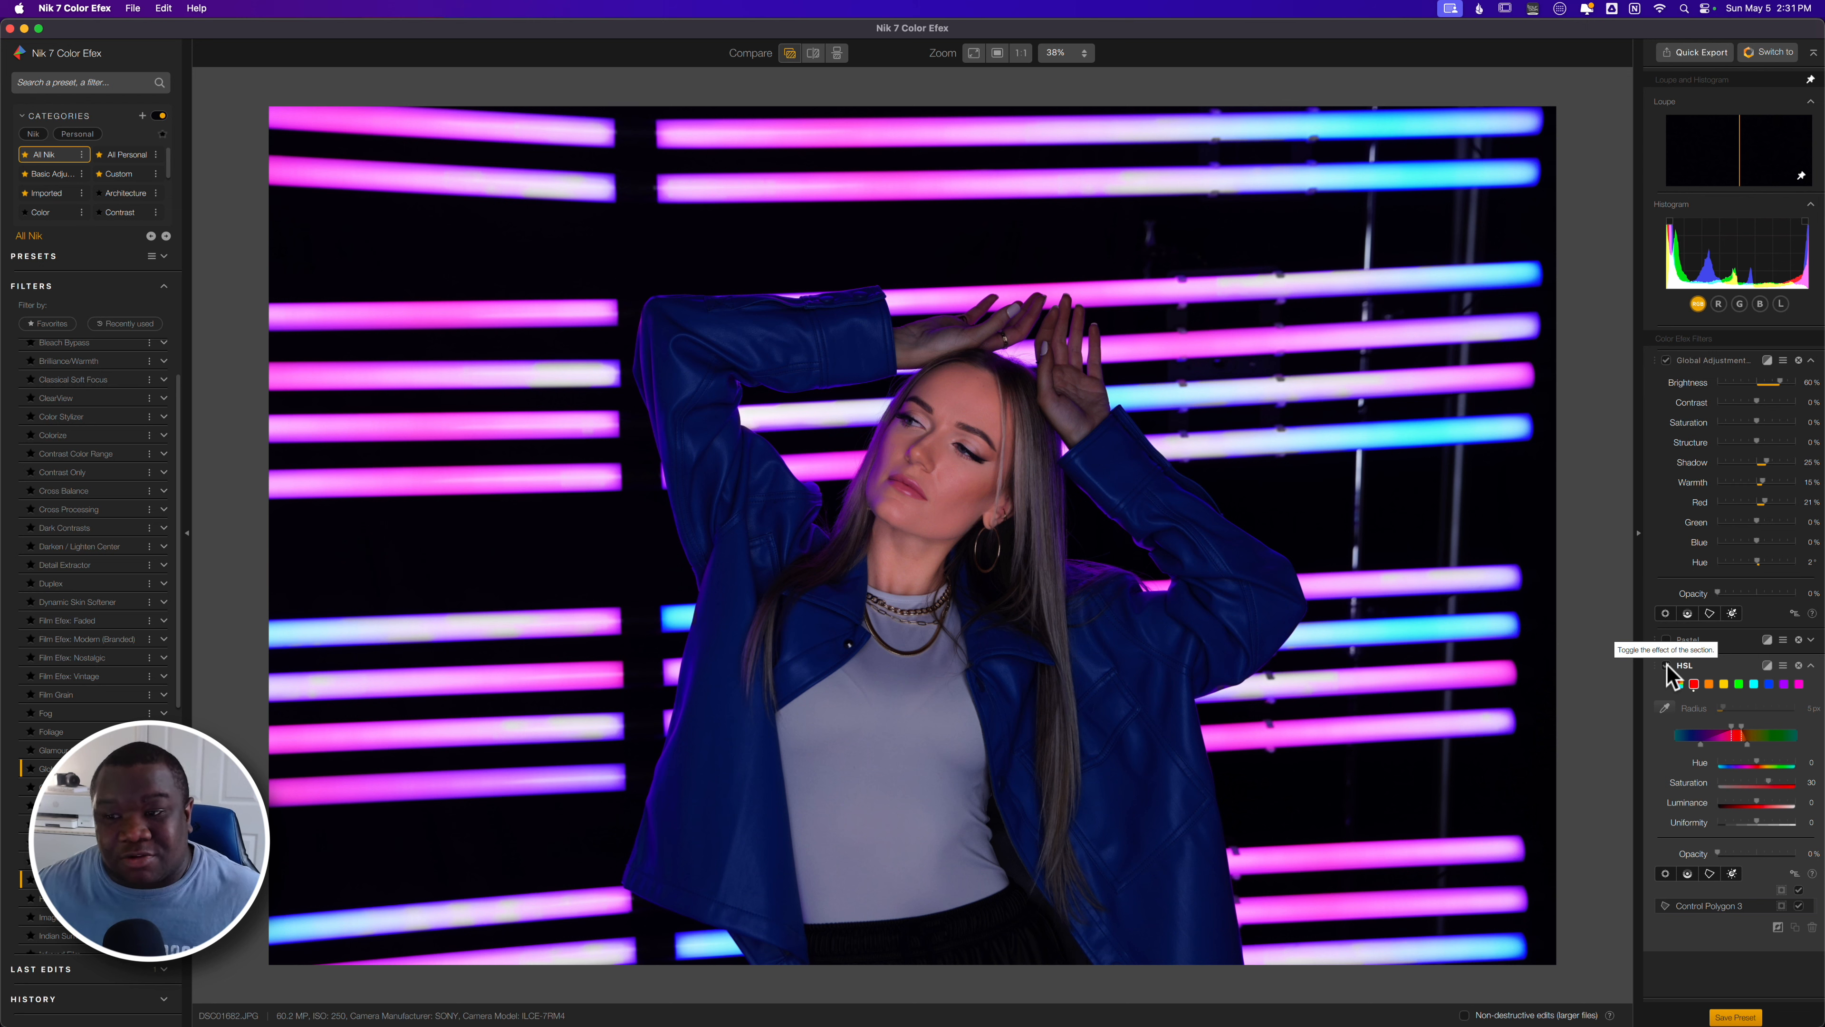
left_click(1693, 673)
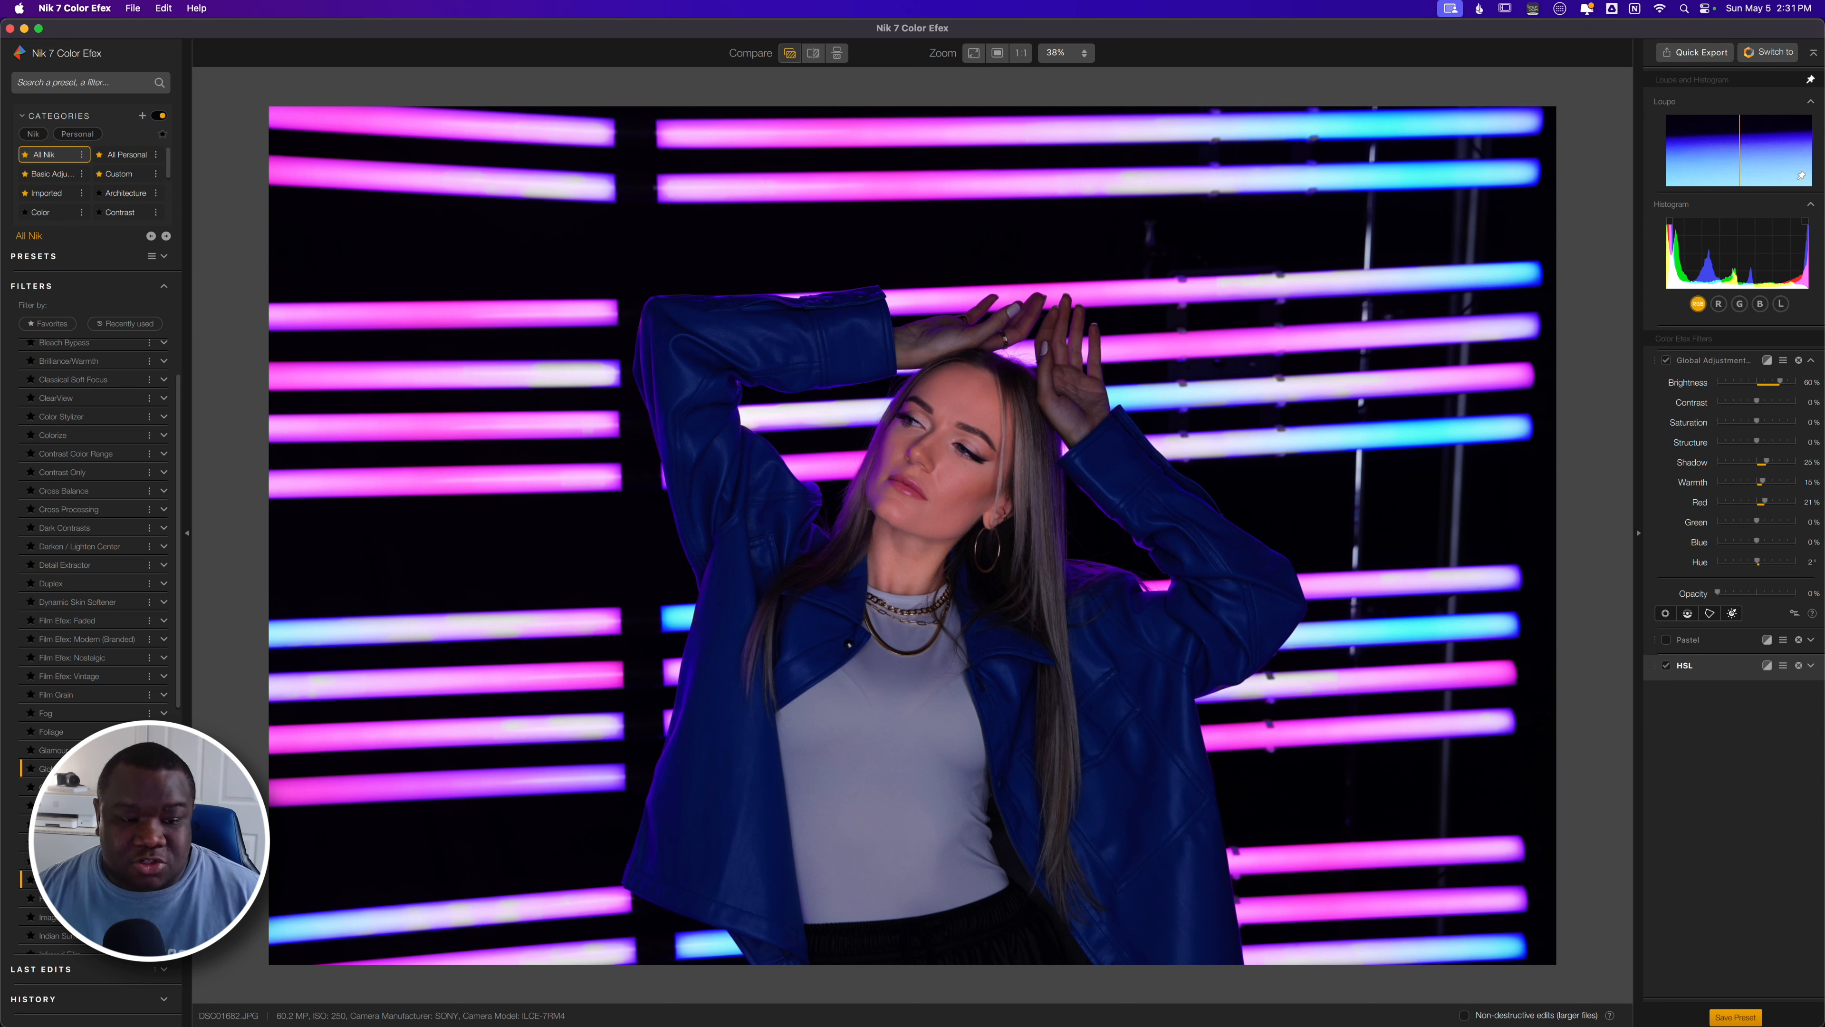
left_click(65, 879)
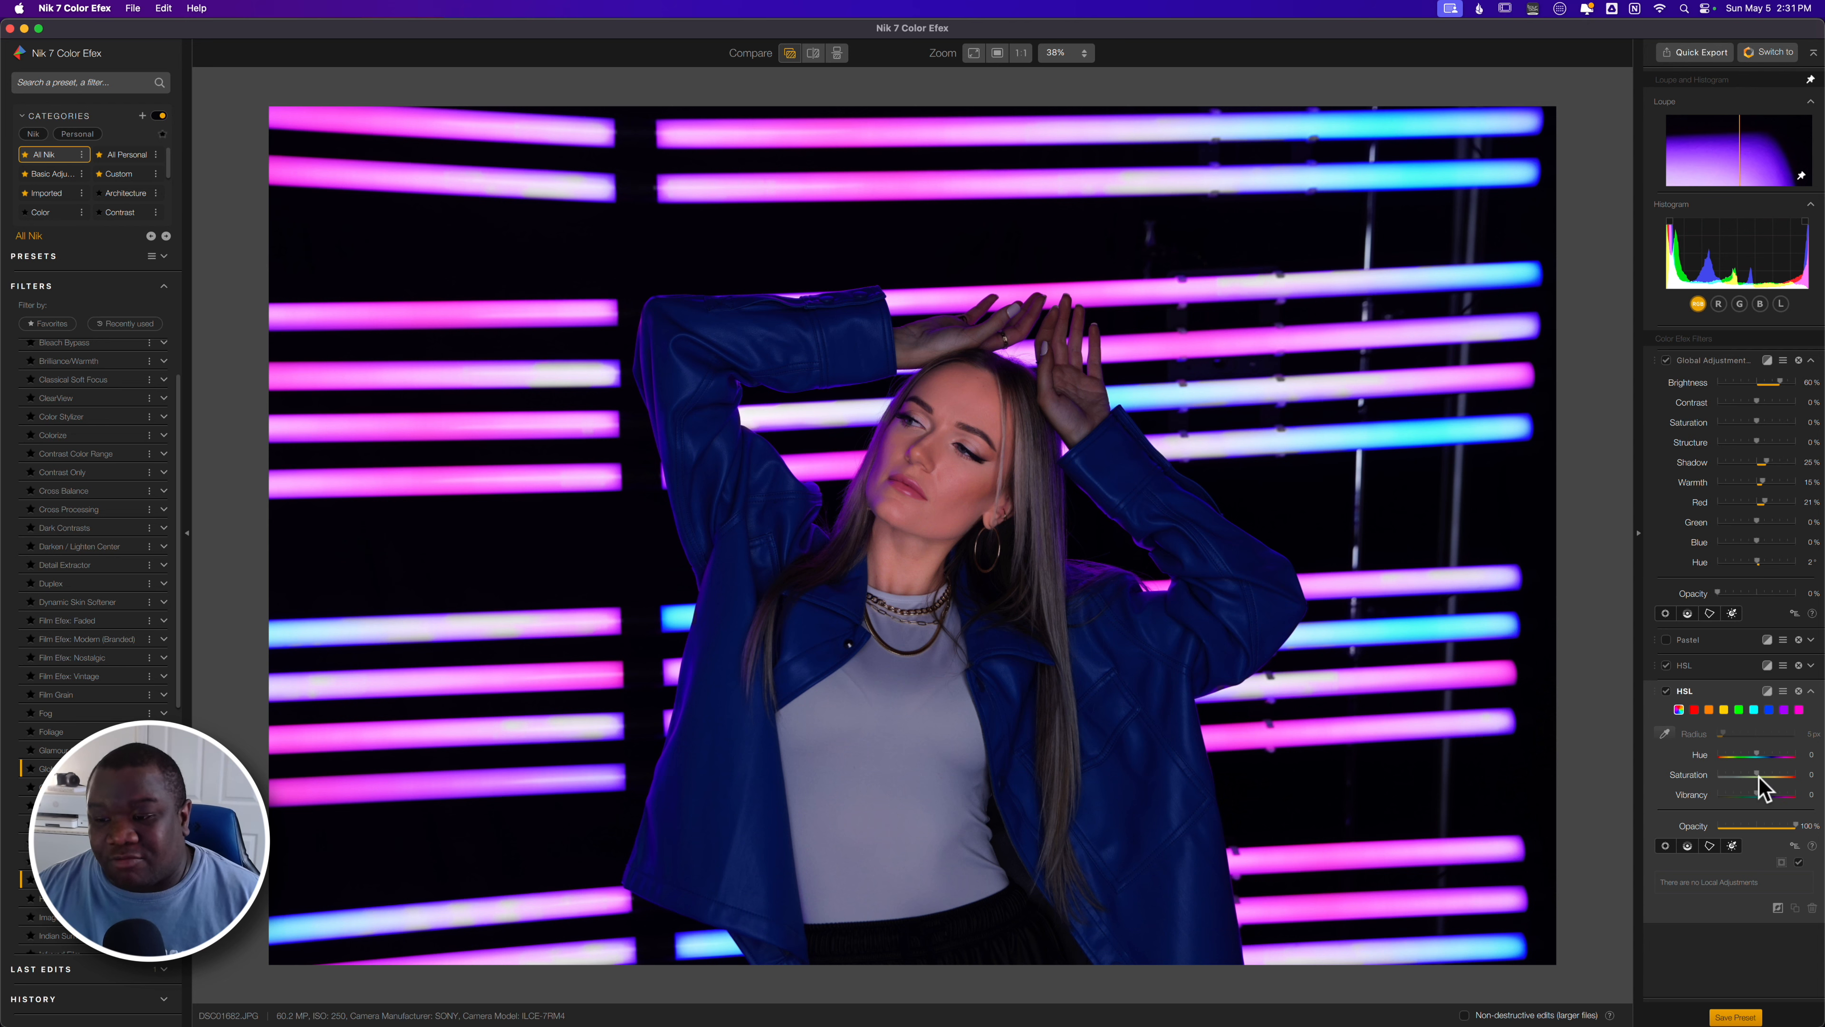
left_click_drag(1757, 776, 1714, 779)
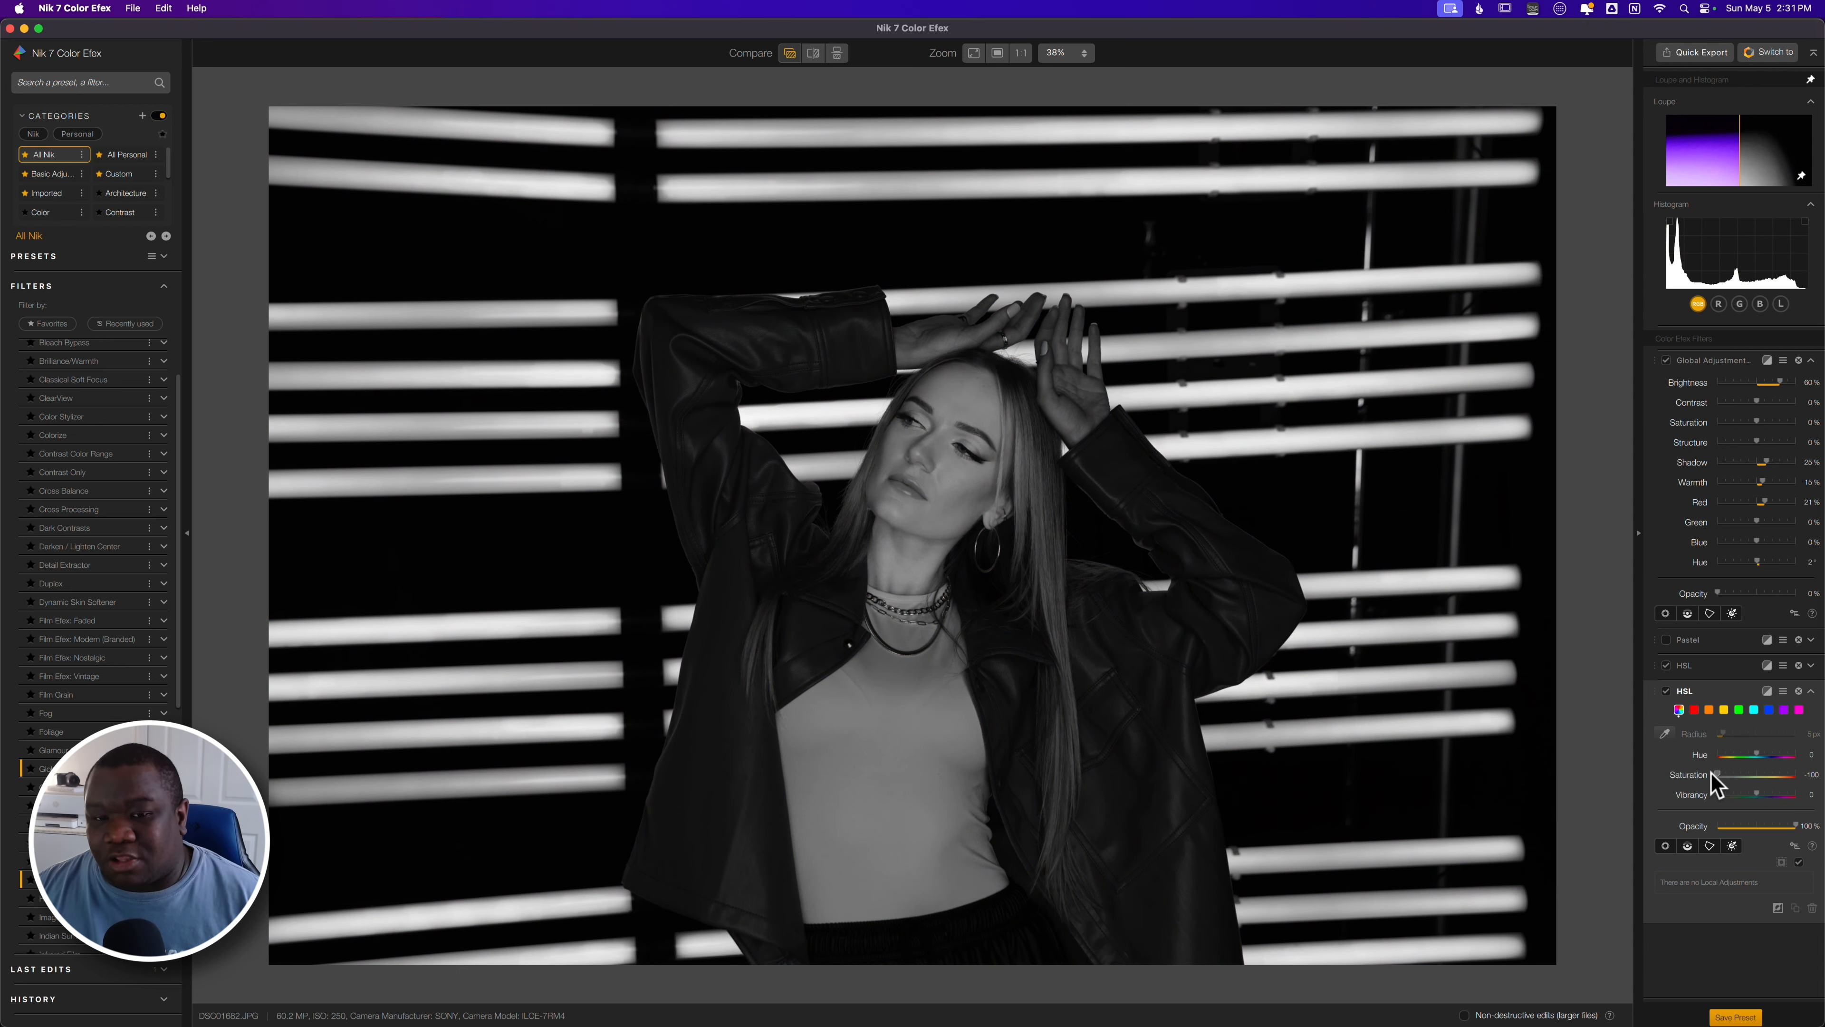
Draw a closed control polygon around the model's face and neck for the second HSL filter
left_click(1711, 847)
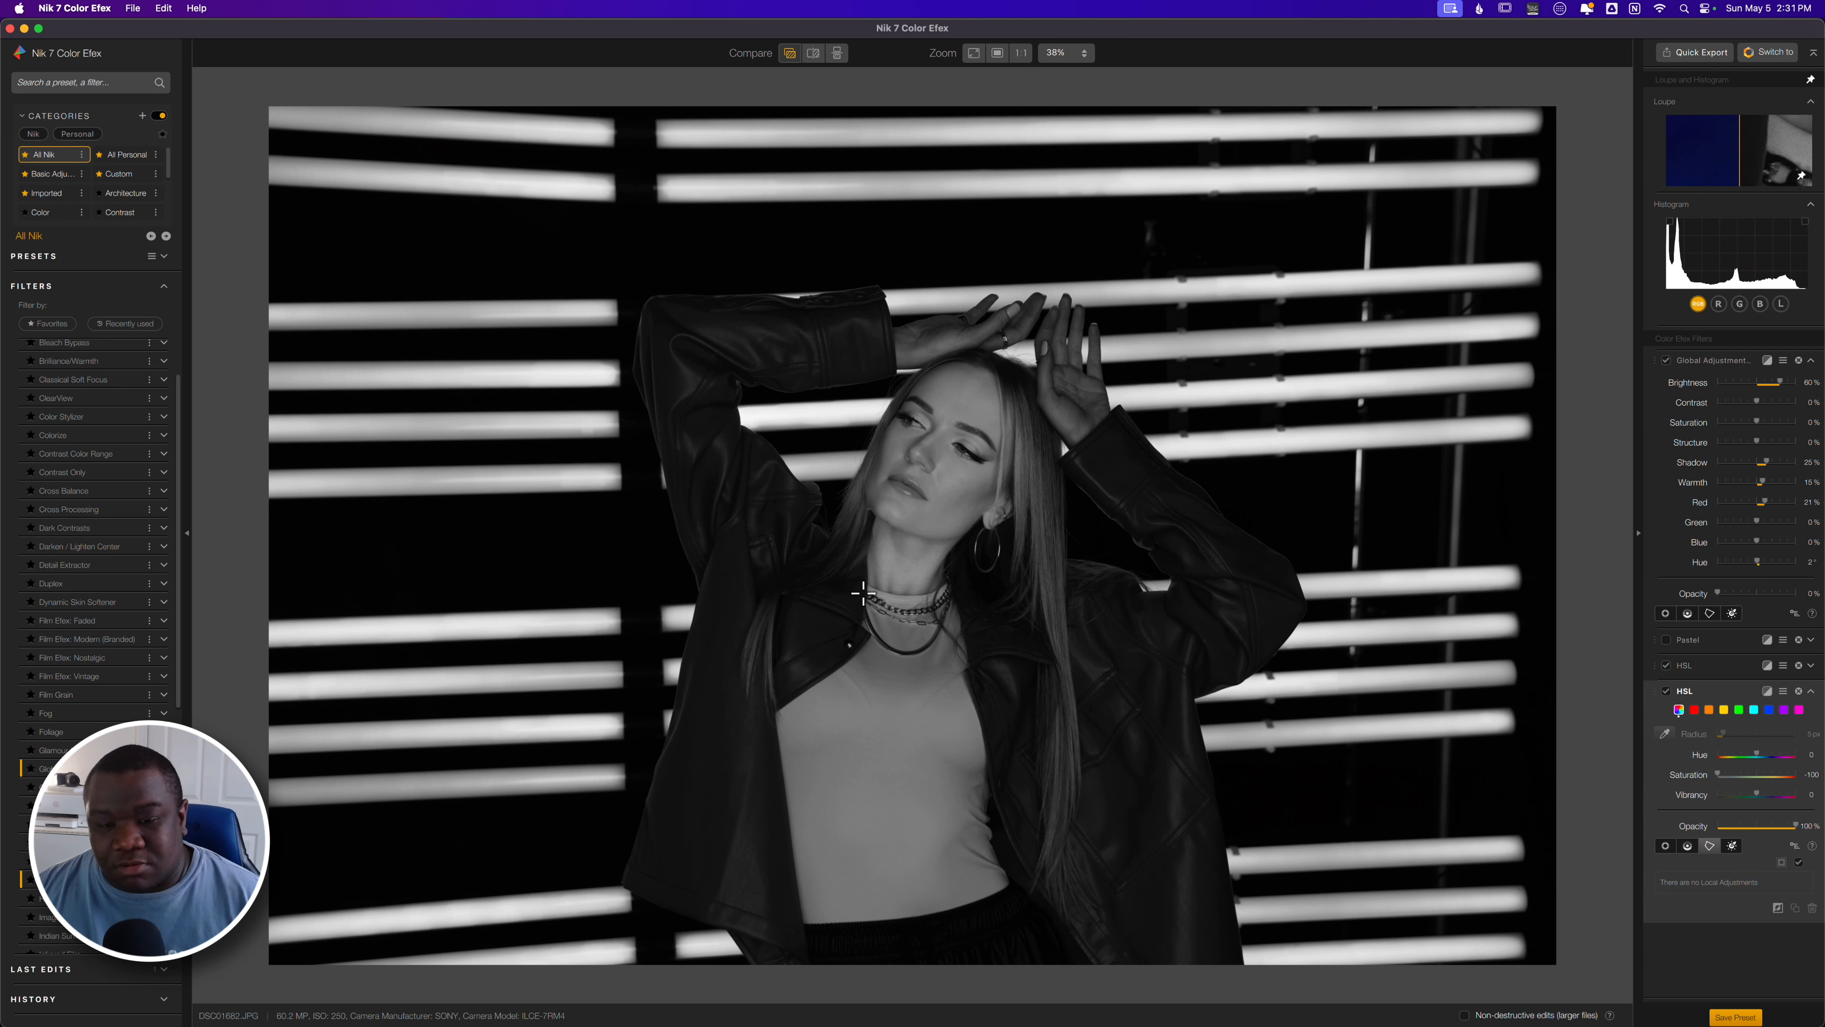
left_click(863, 586)
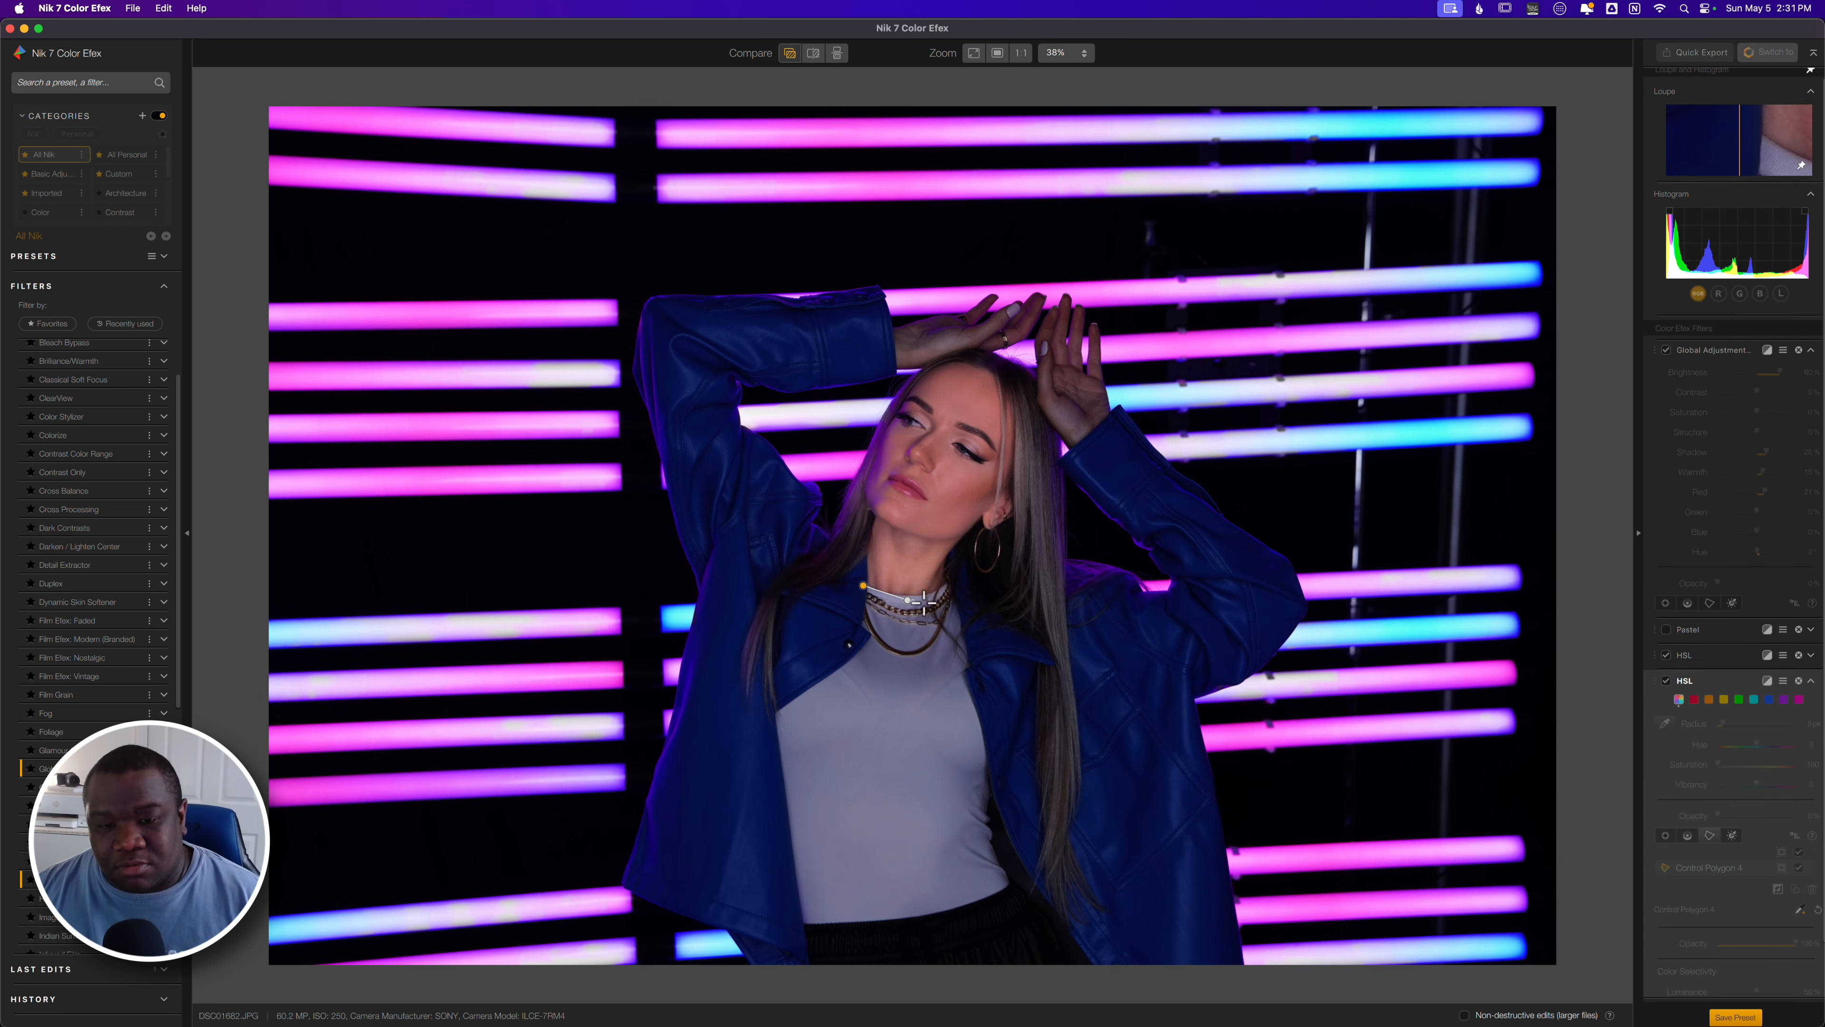
left_click(940, 595)
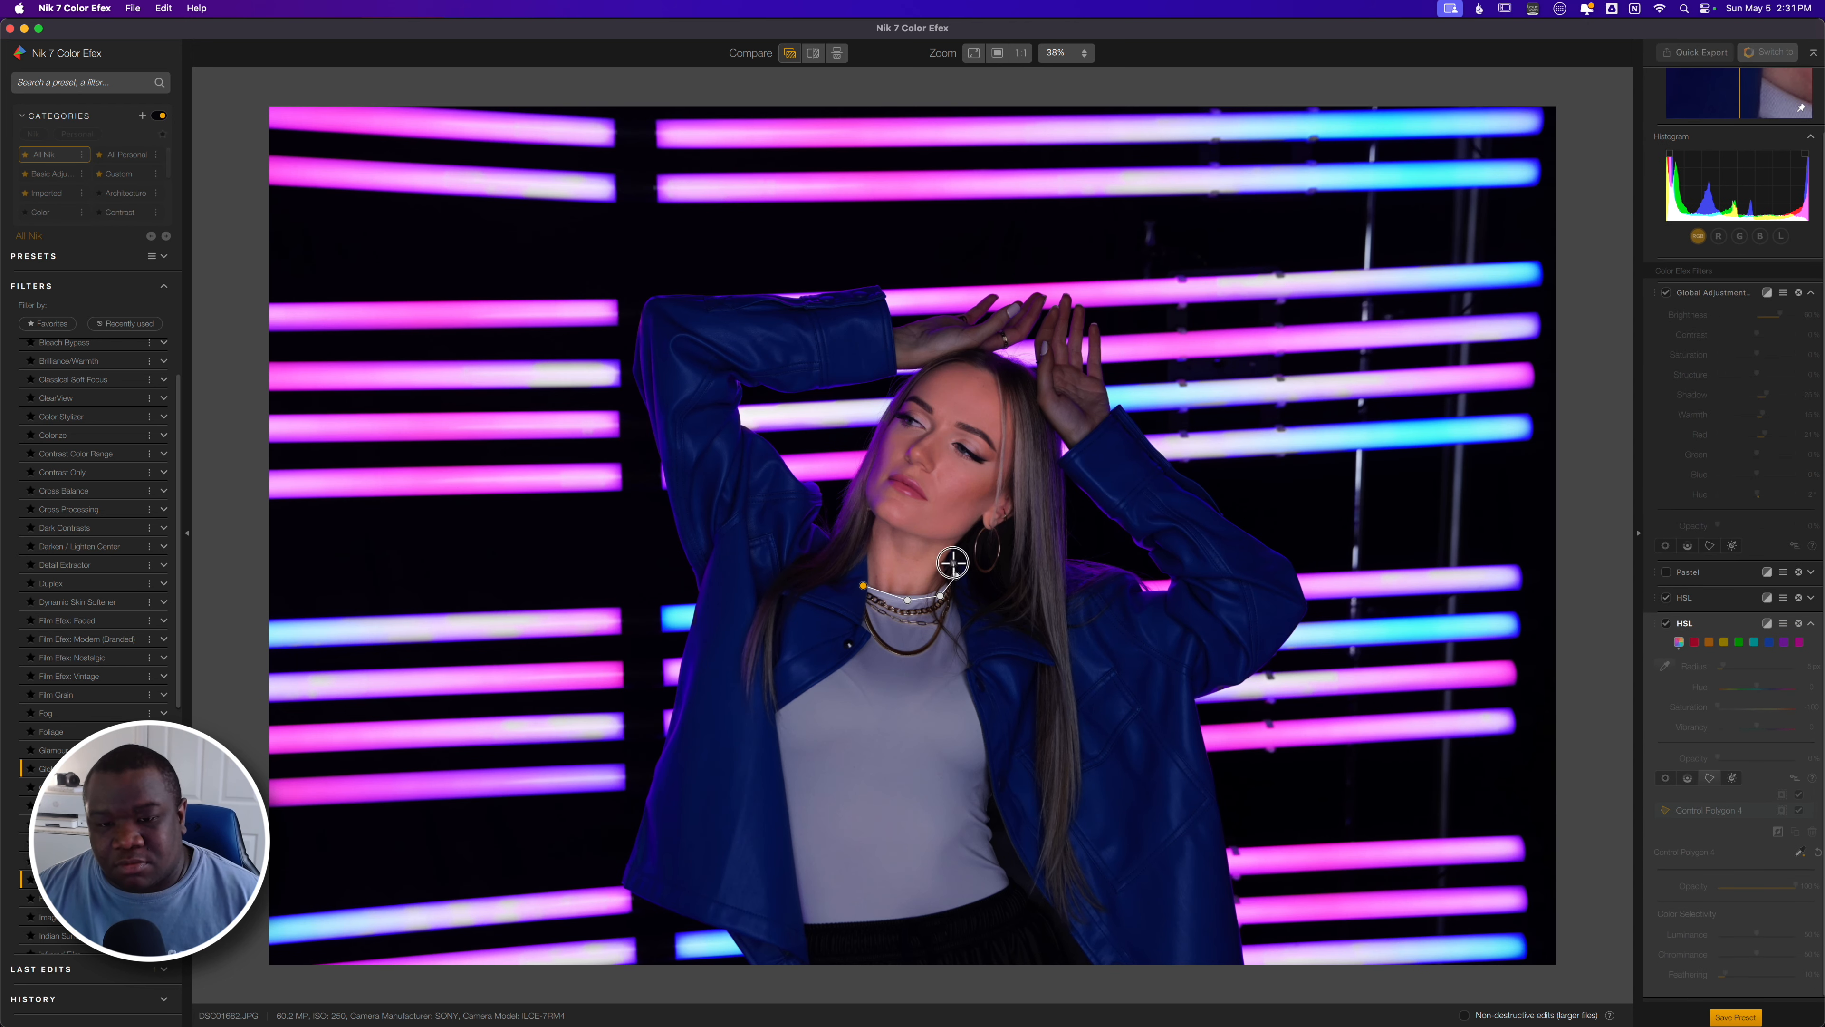
left_click(955, 575)
left_click(953, 561)
left_click(979, 521)
left_click(989, 533)
left_click(1017, 518)
left_click(1042, 437)
left_click(1012, 360)
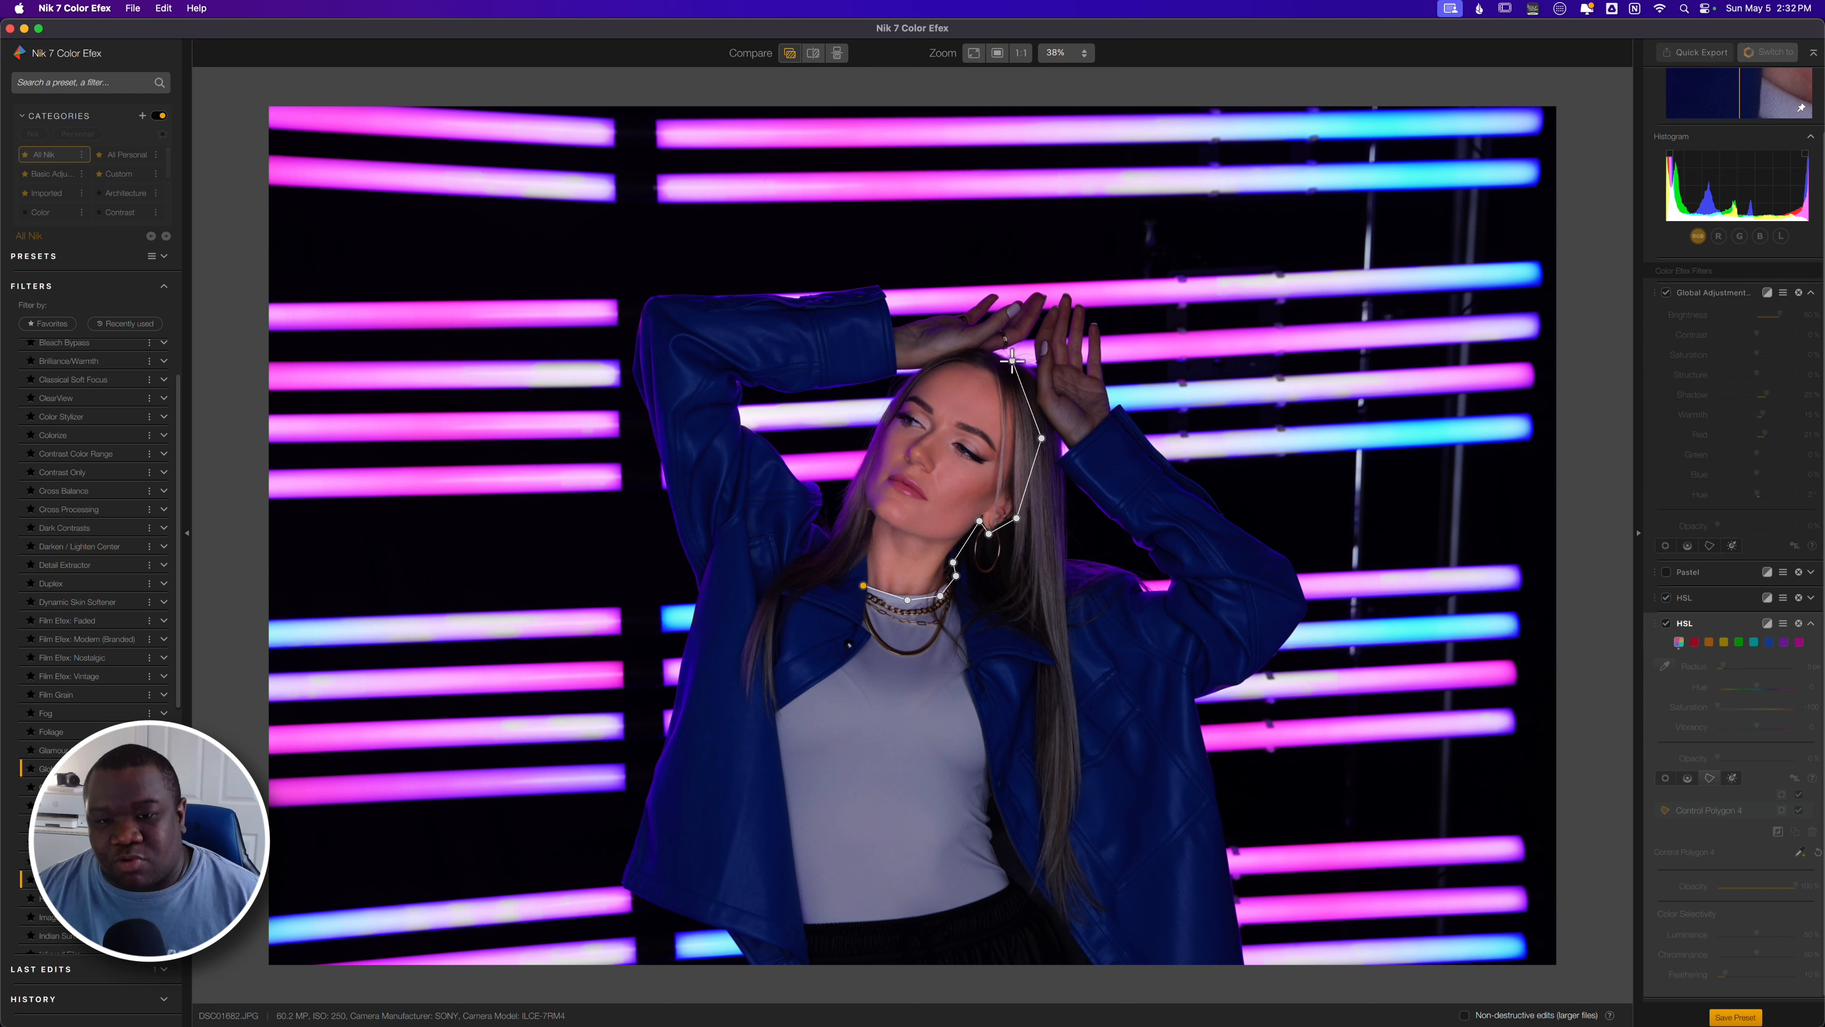
left_click(962, 352)
left_click(921, 360)
left_click(877, 423)
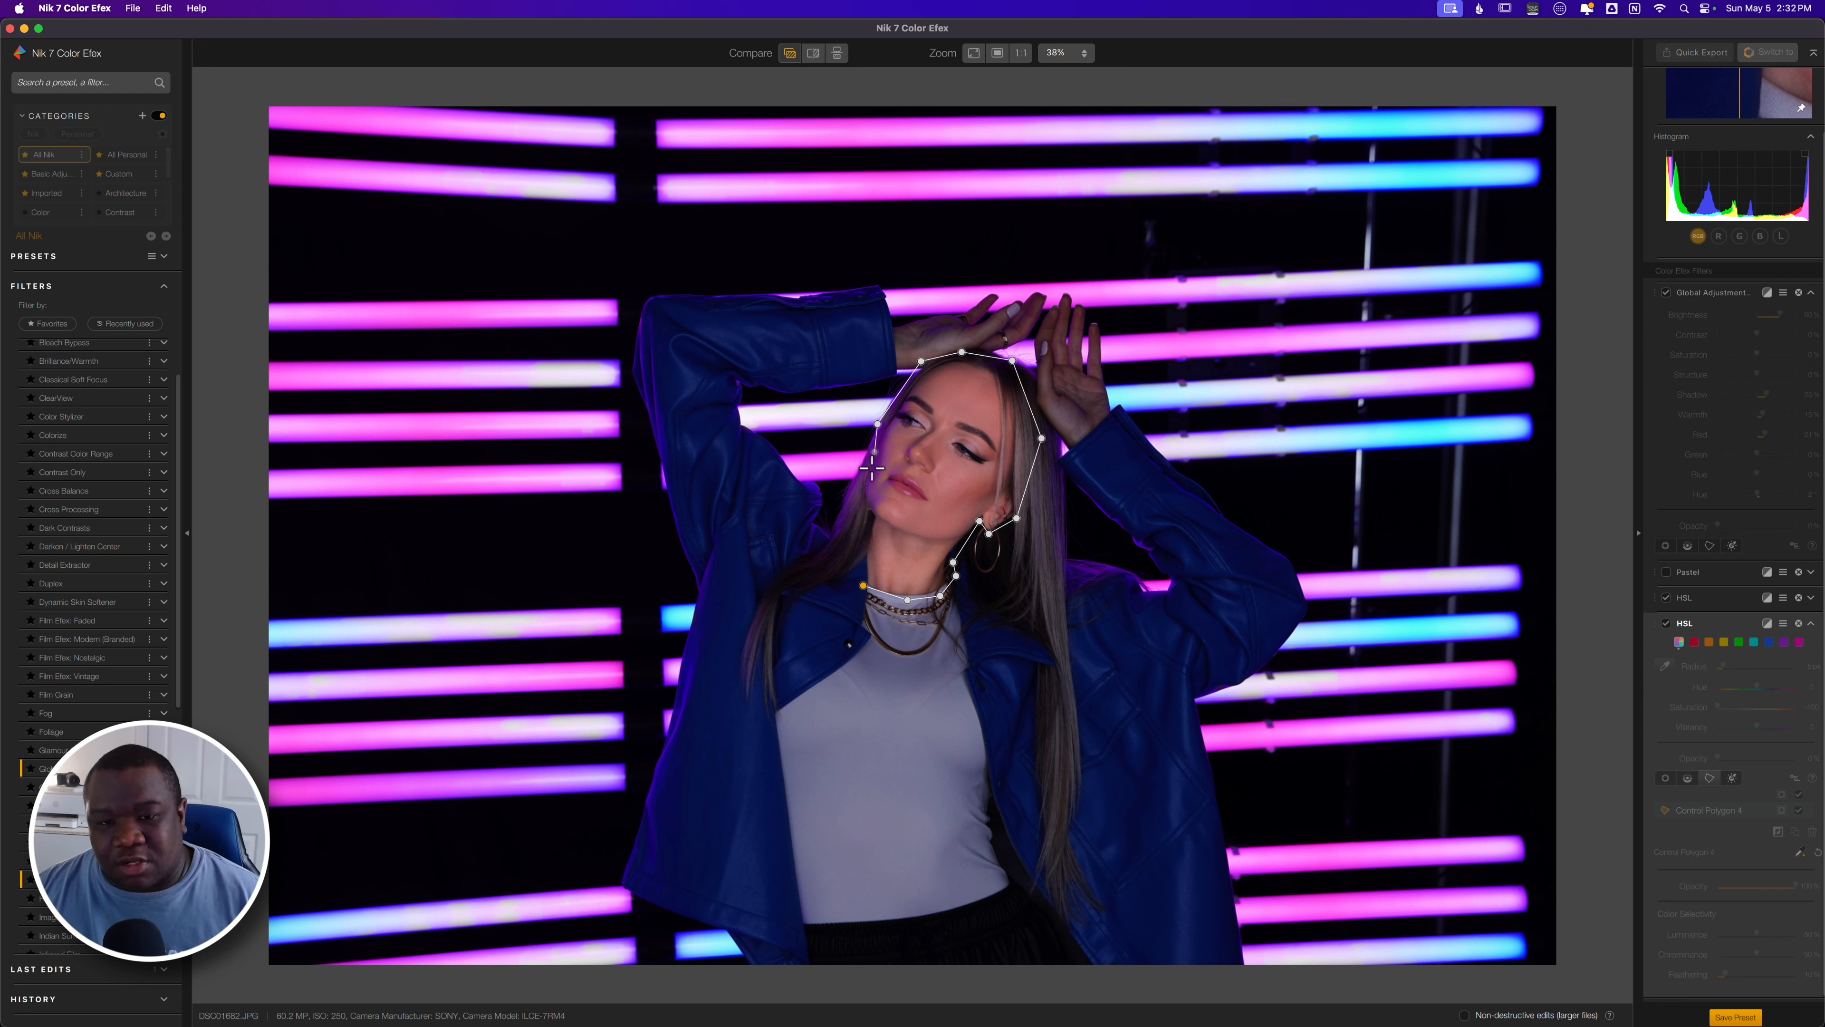
left_click(853, 499)
left_click(859, 554)
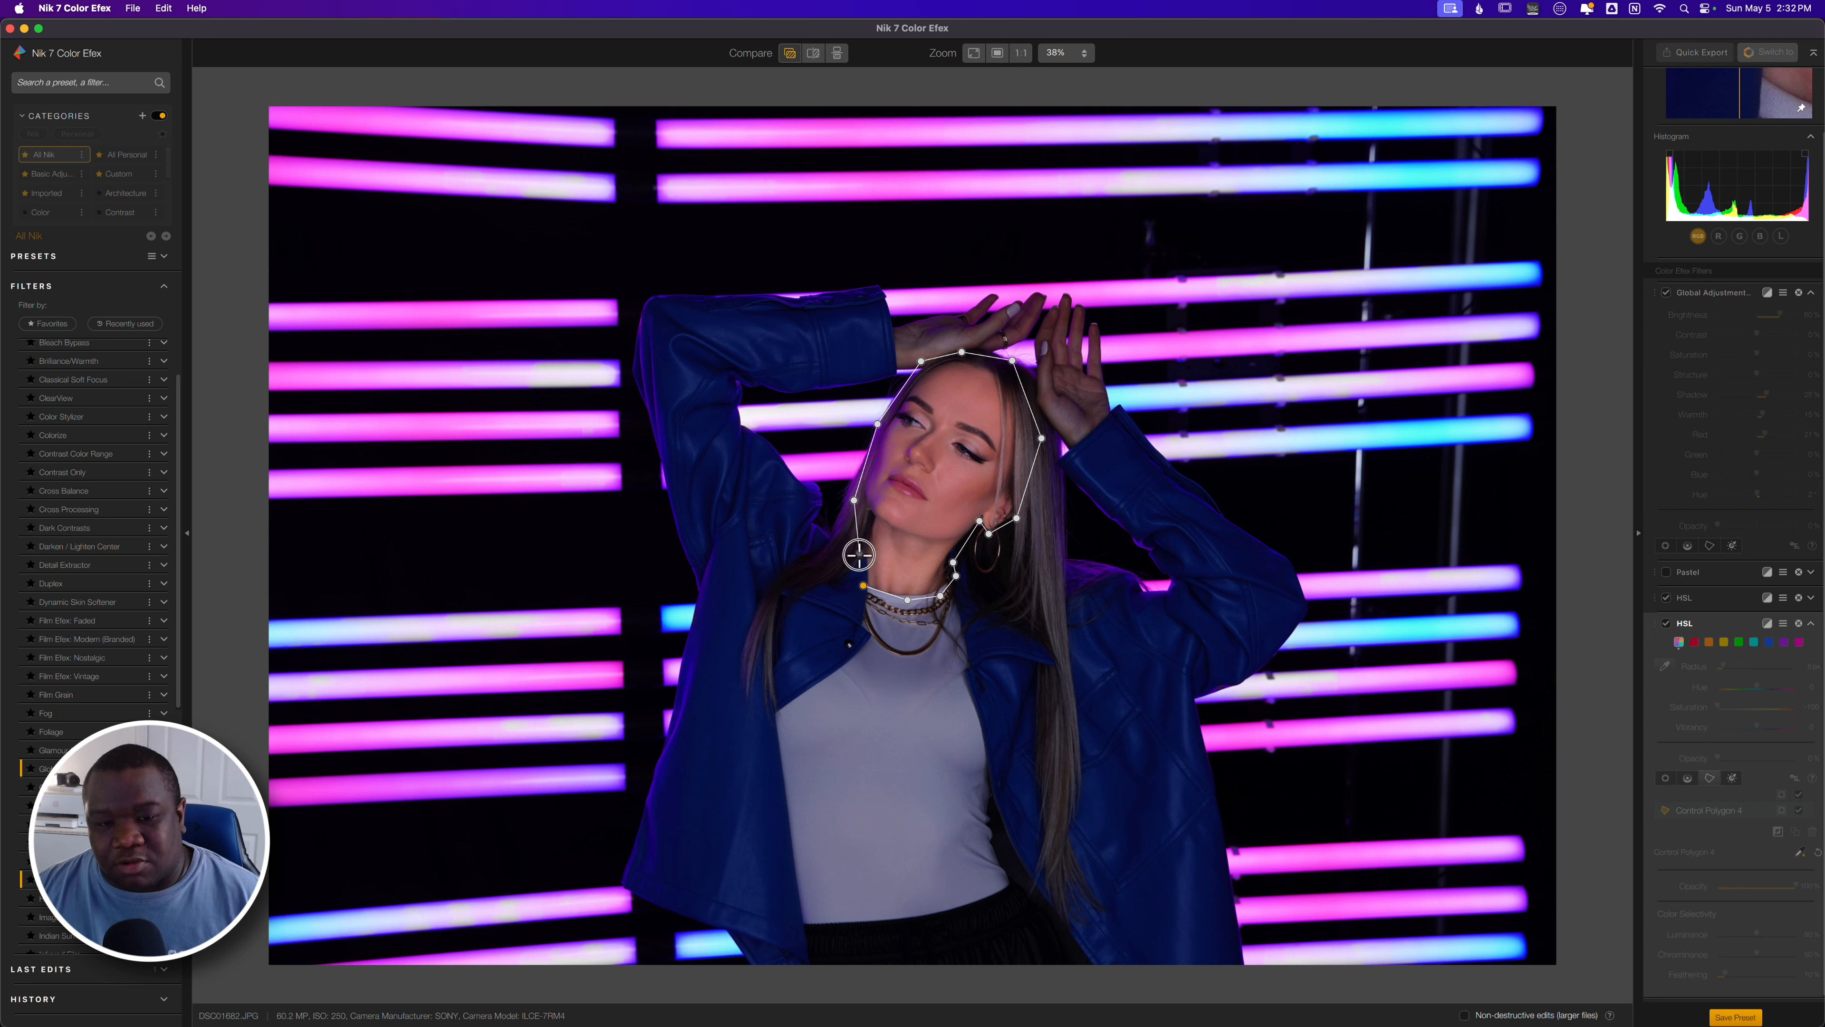
left_click(862, 584)
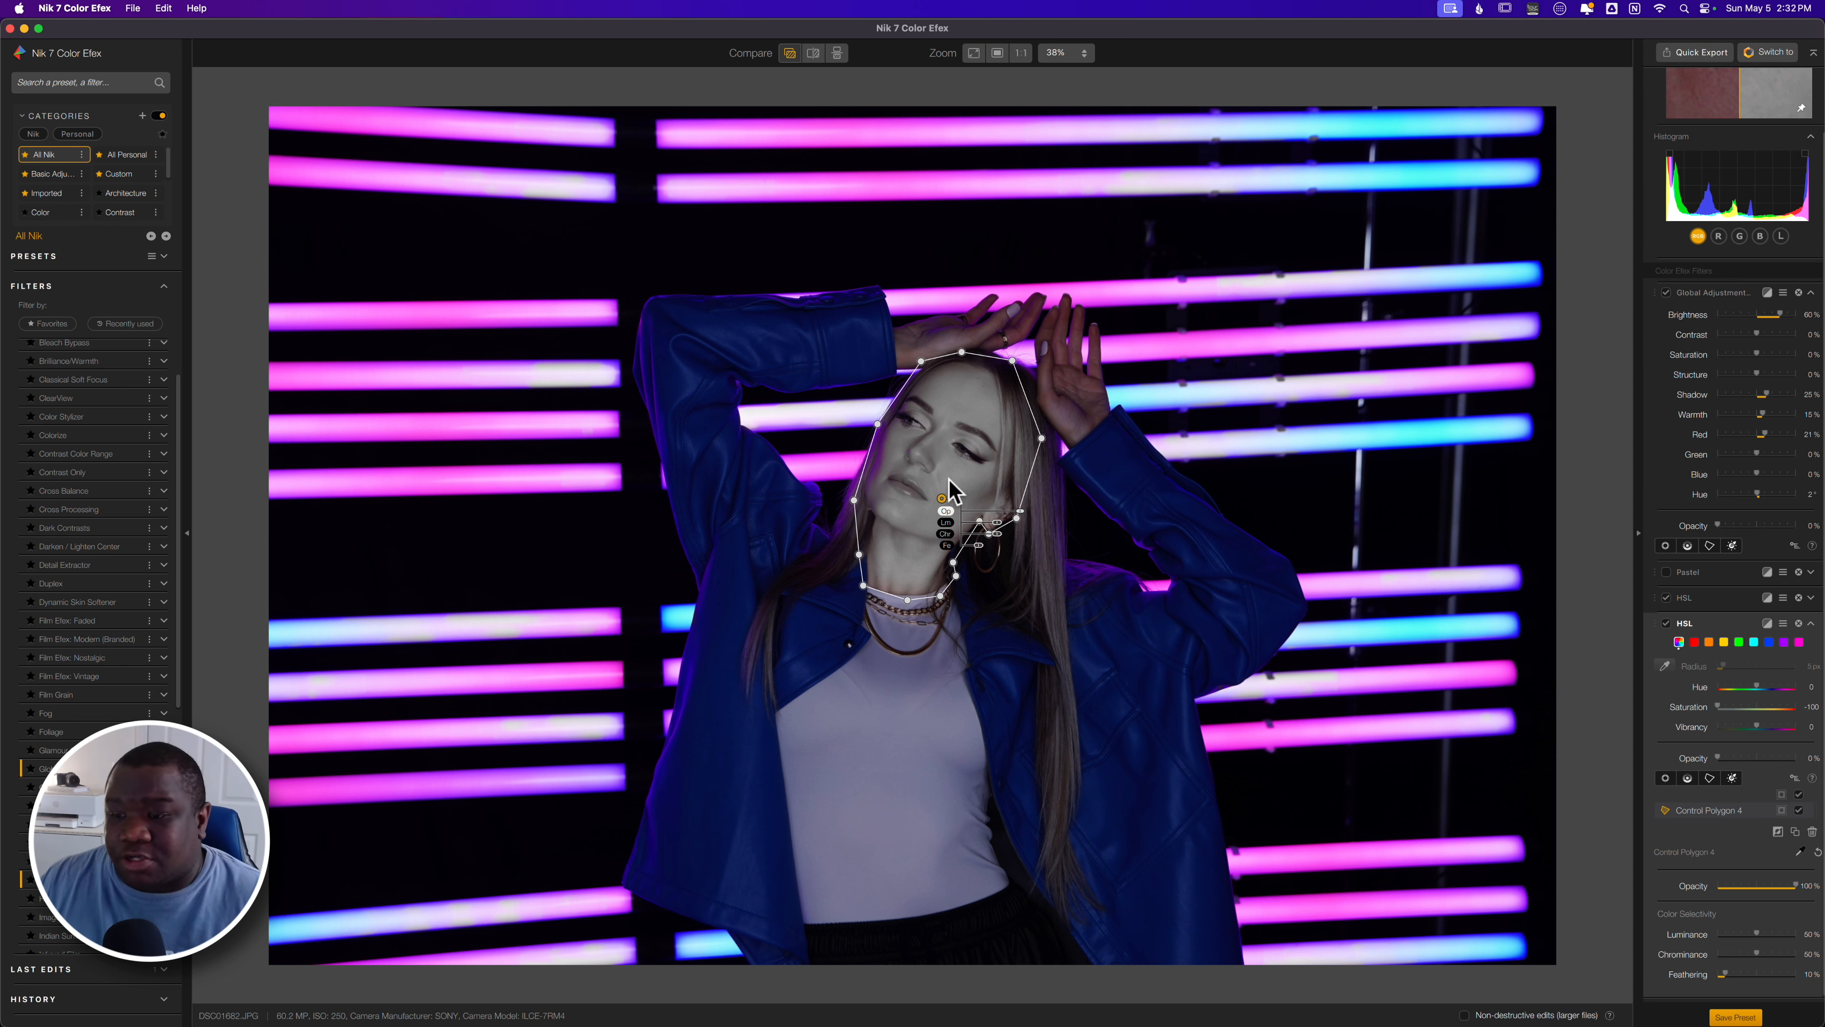
Invert the face polygon so the desaturation affects its surroundings, and set its opacity to 43% and feathering to 11%
left_click(1777, 831)
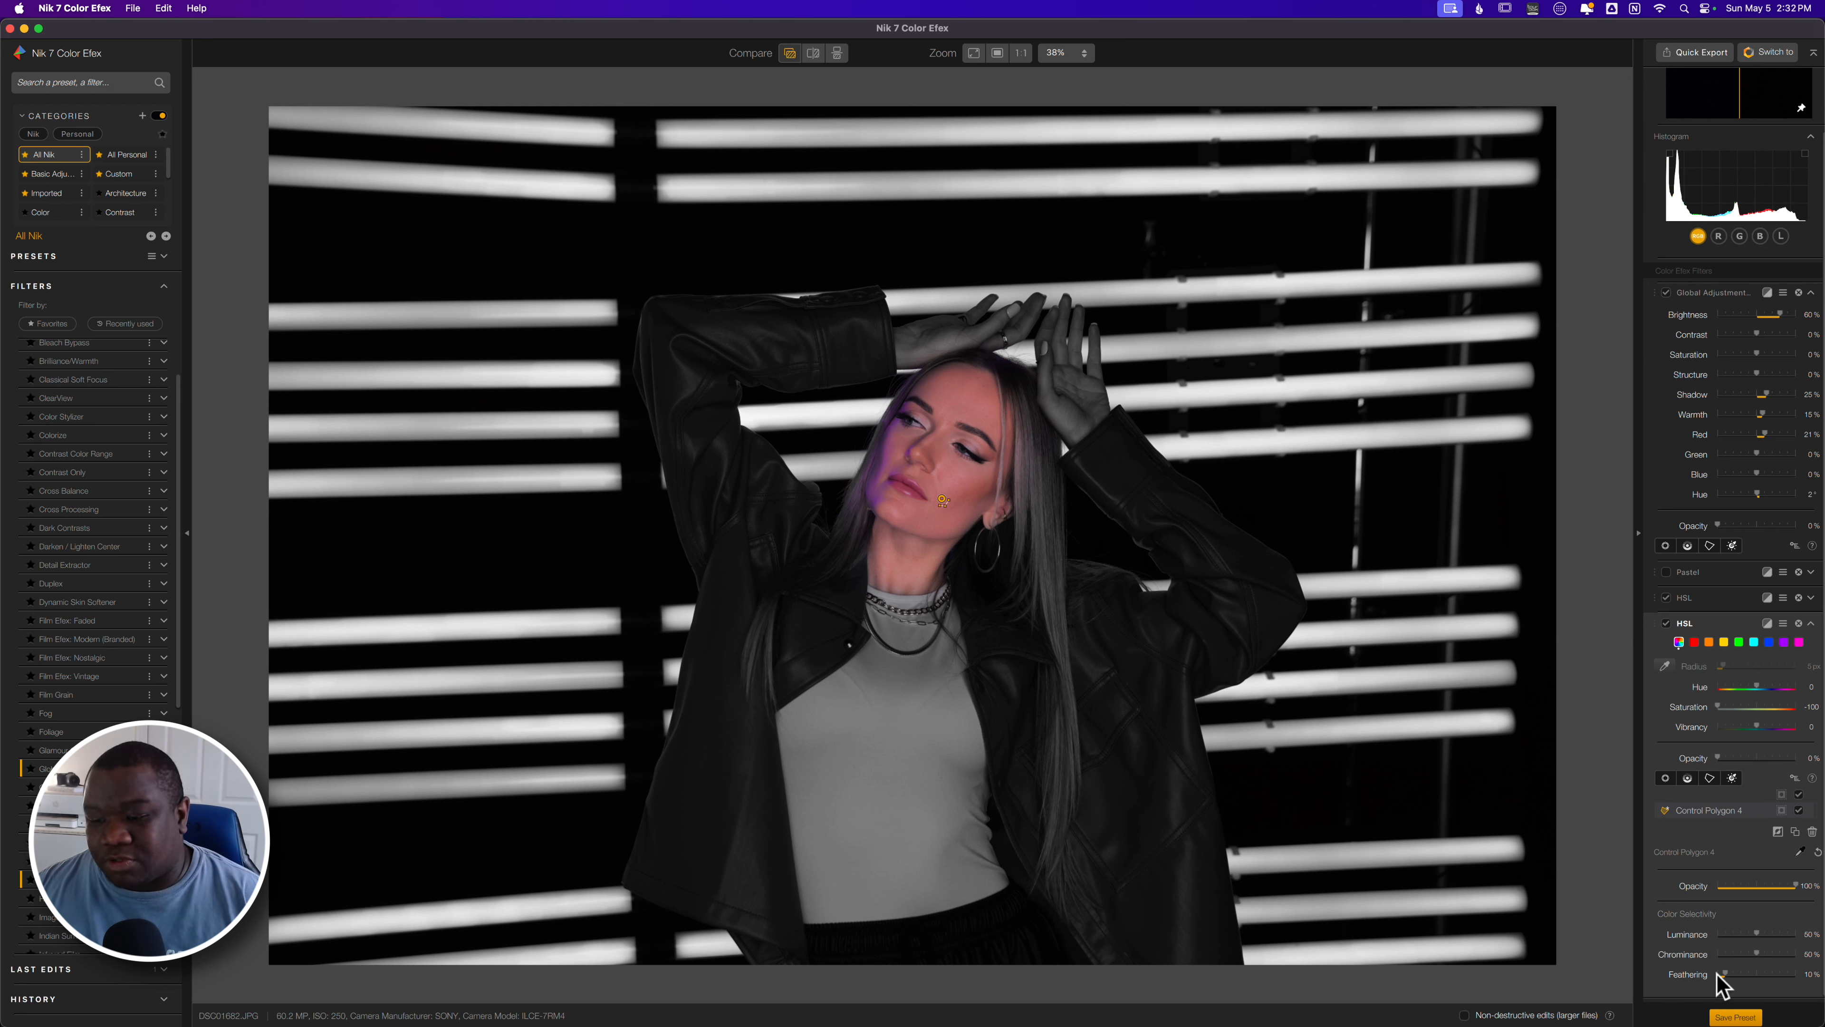
left_click_drag(1725, 974, 1596, 975)
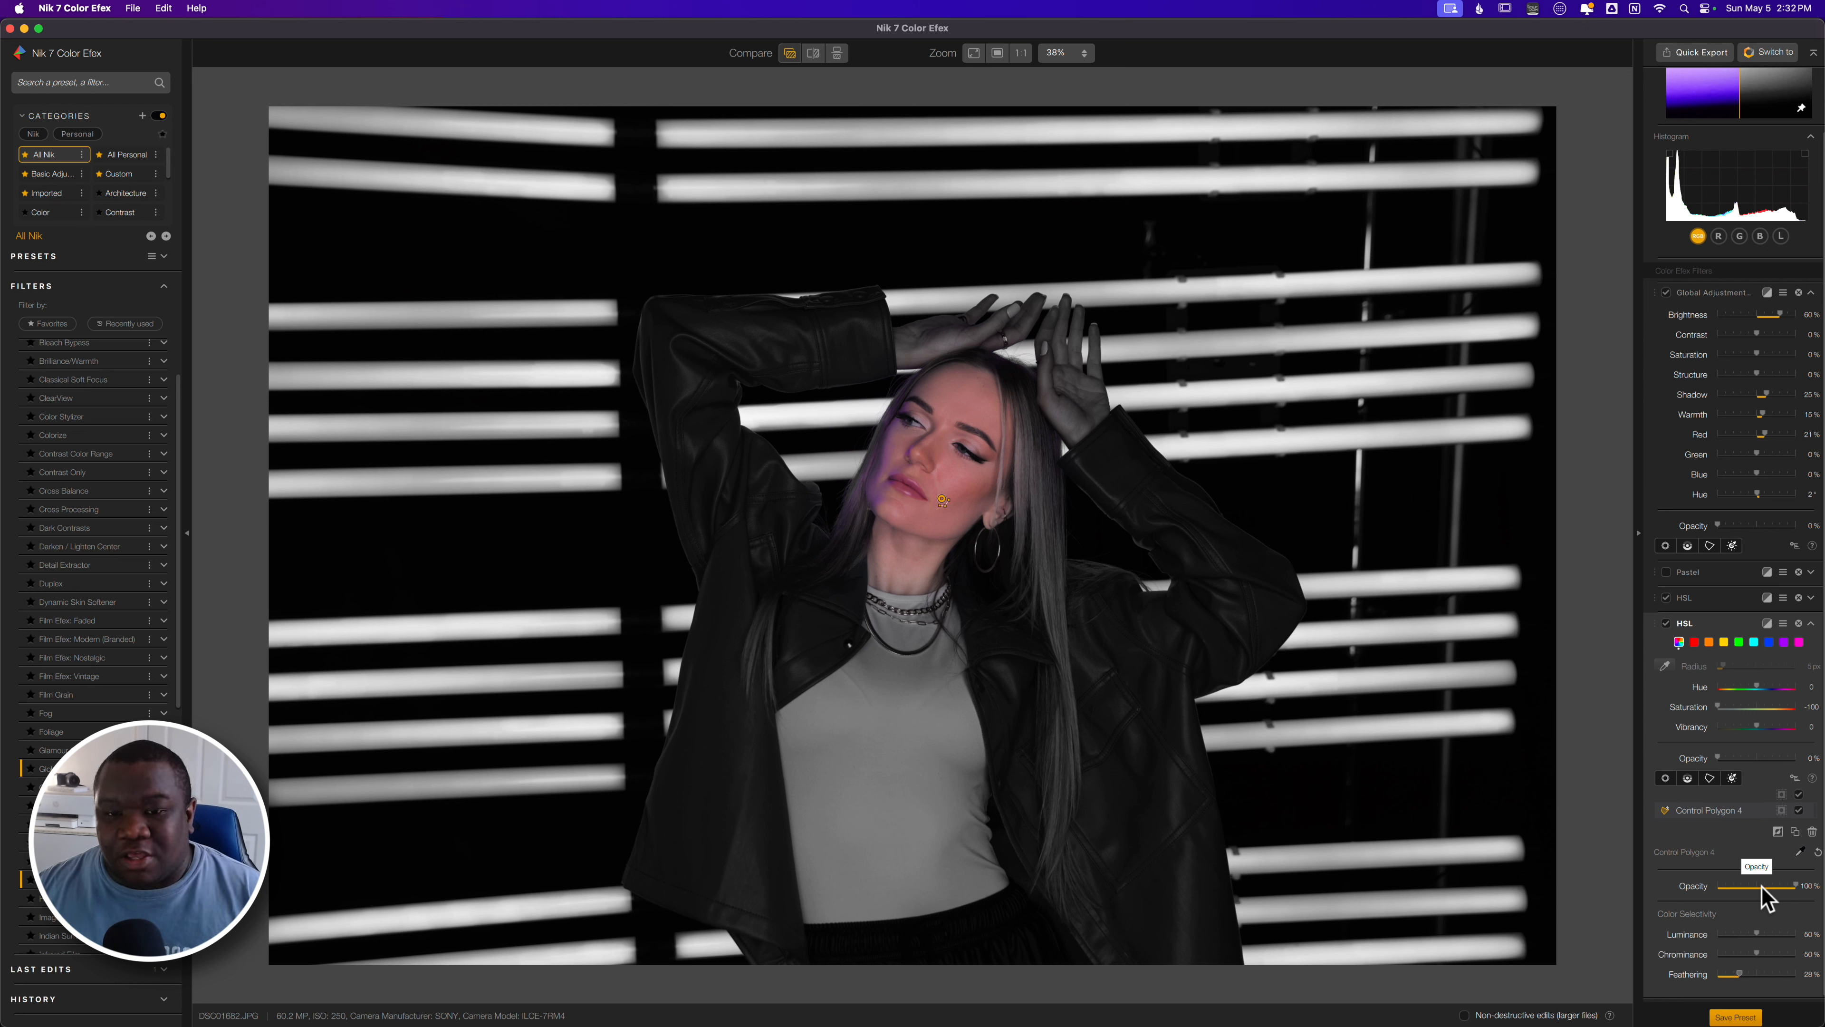
mouse_move(970, 521)
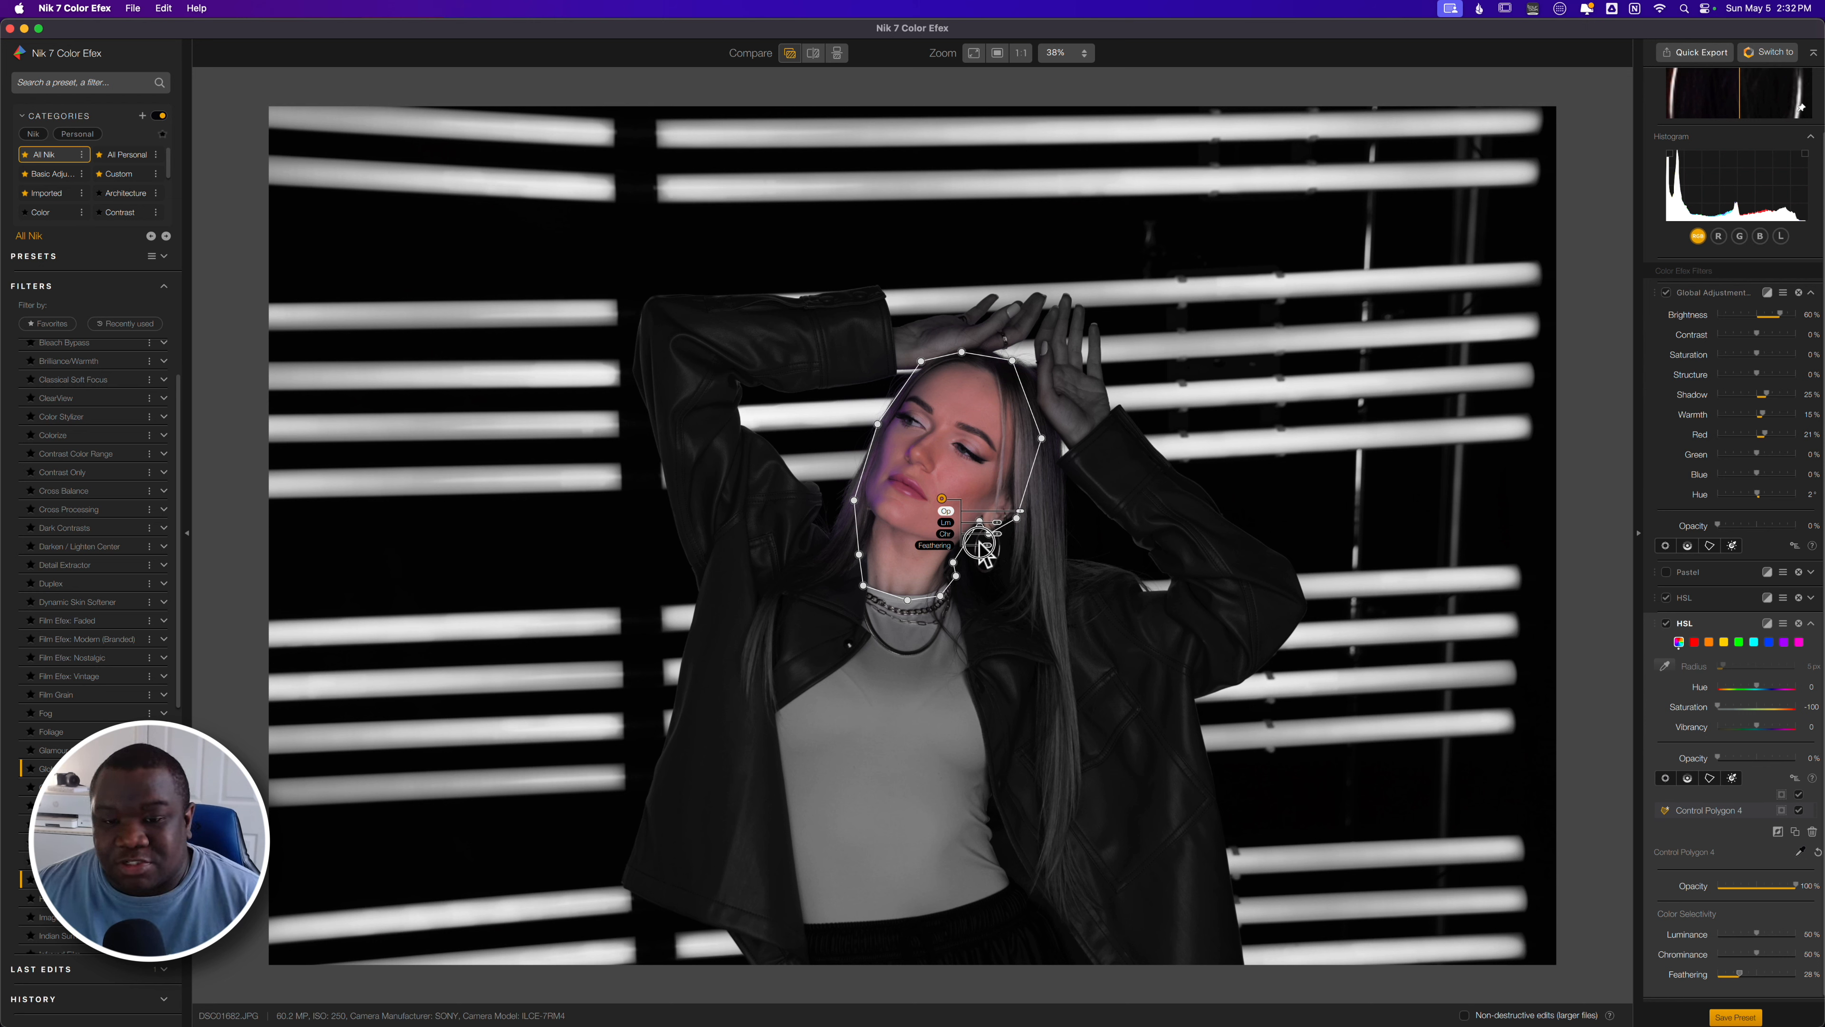
mouse_move(981, 542)
left_mouse_down()
mouse_move(1018, 511)
mouse_move(993, 510)
left_mouse_up()
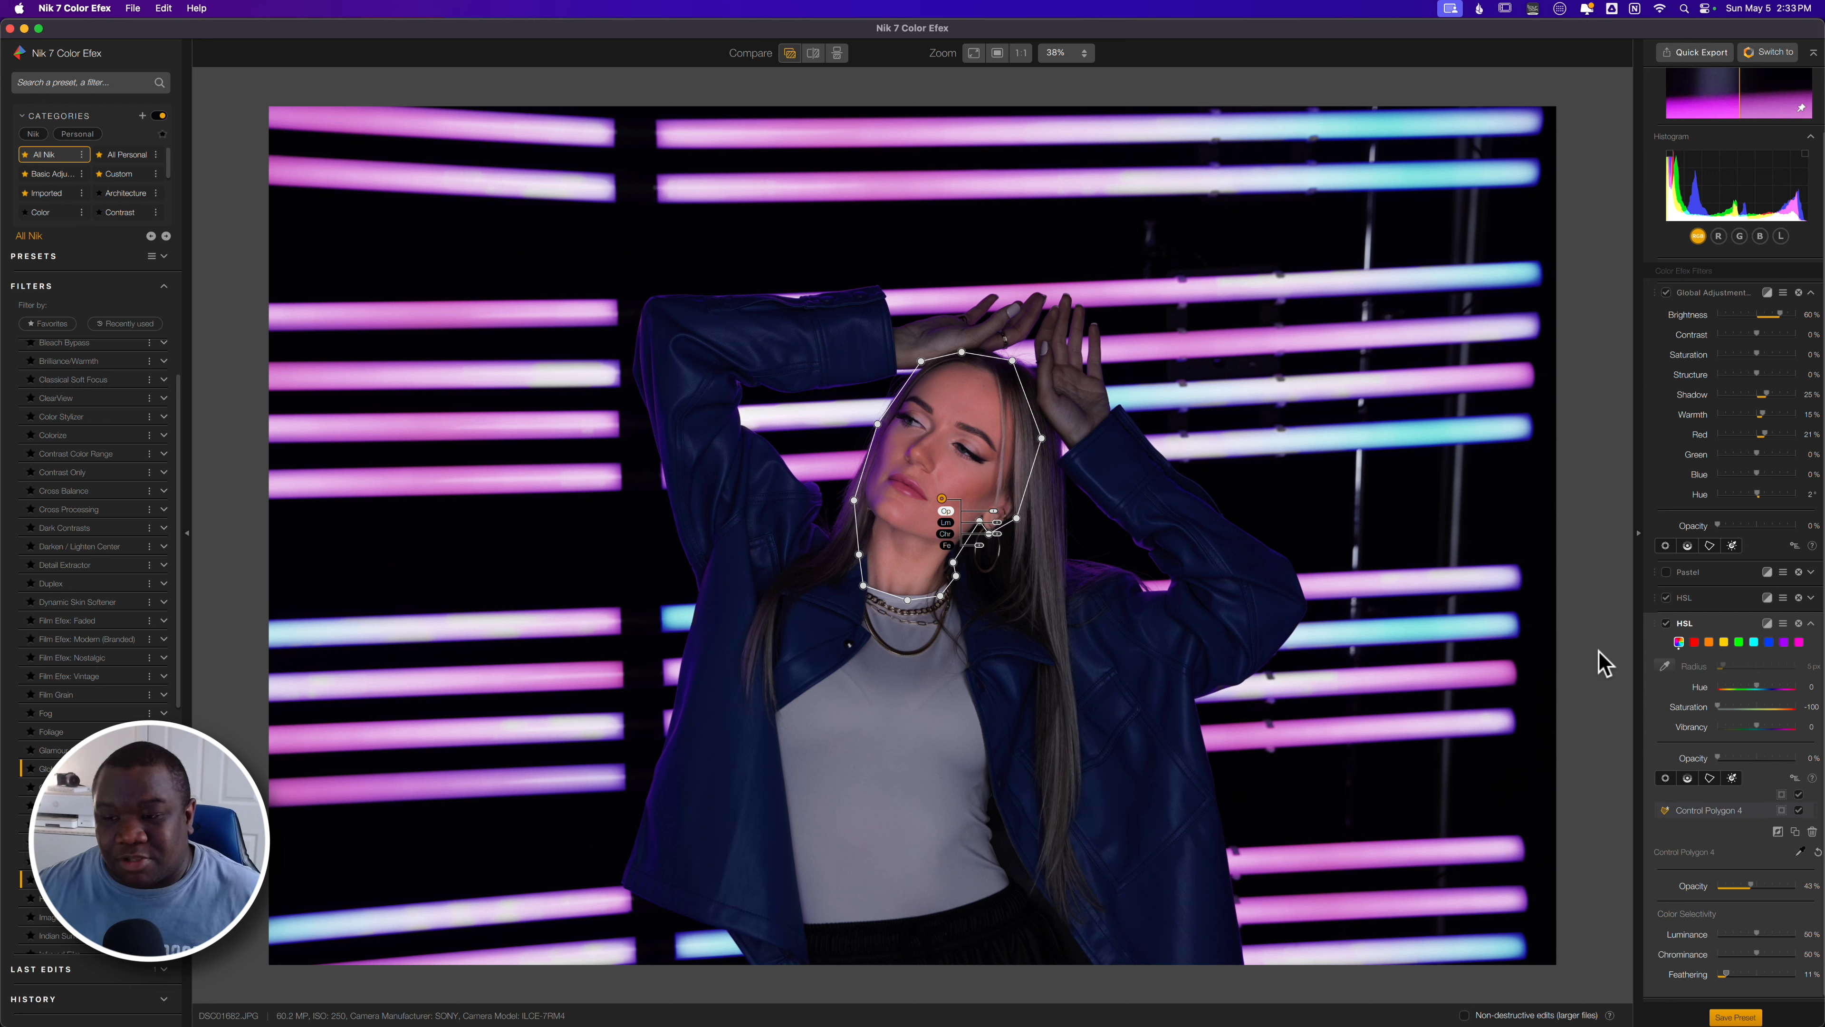
scroll(1728, 638, "up", 2)
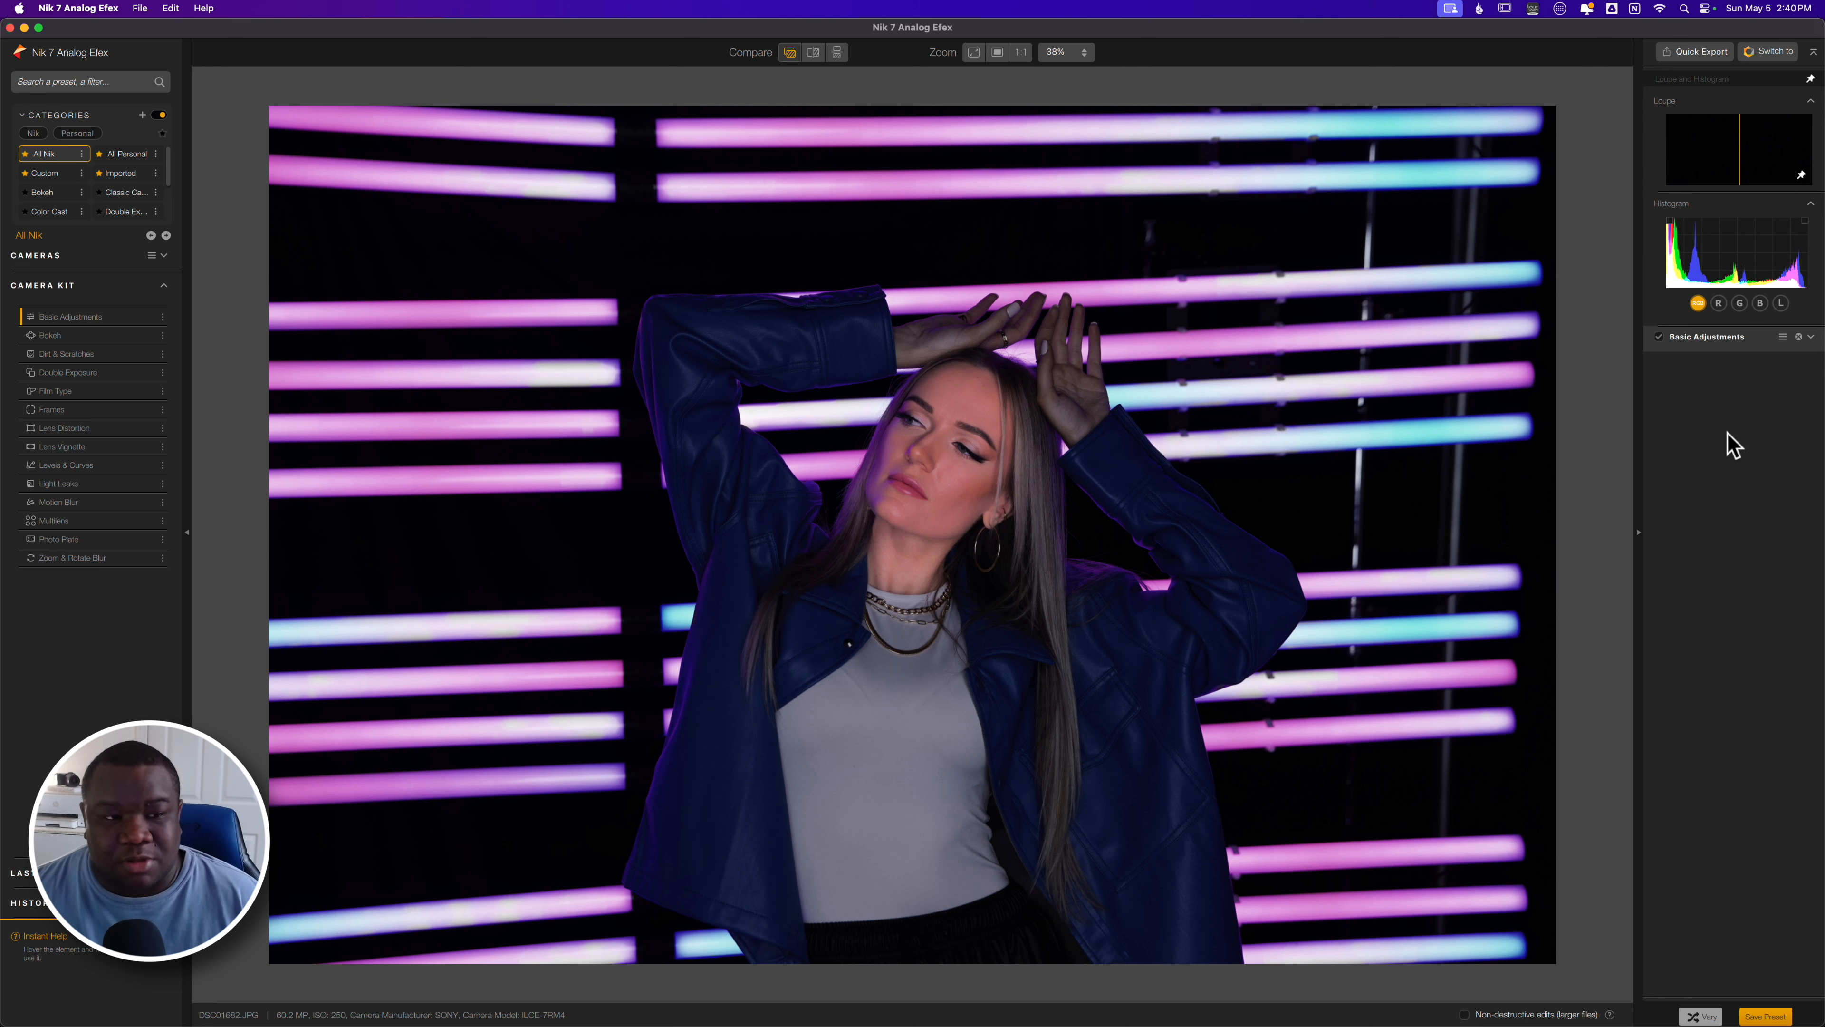
Add the Bokeh filter in Nik 7 Analog Efex, center it near the model's neck, and enlarge the protected center to about 28%, 33%
left_click(147, 336)
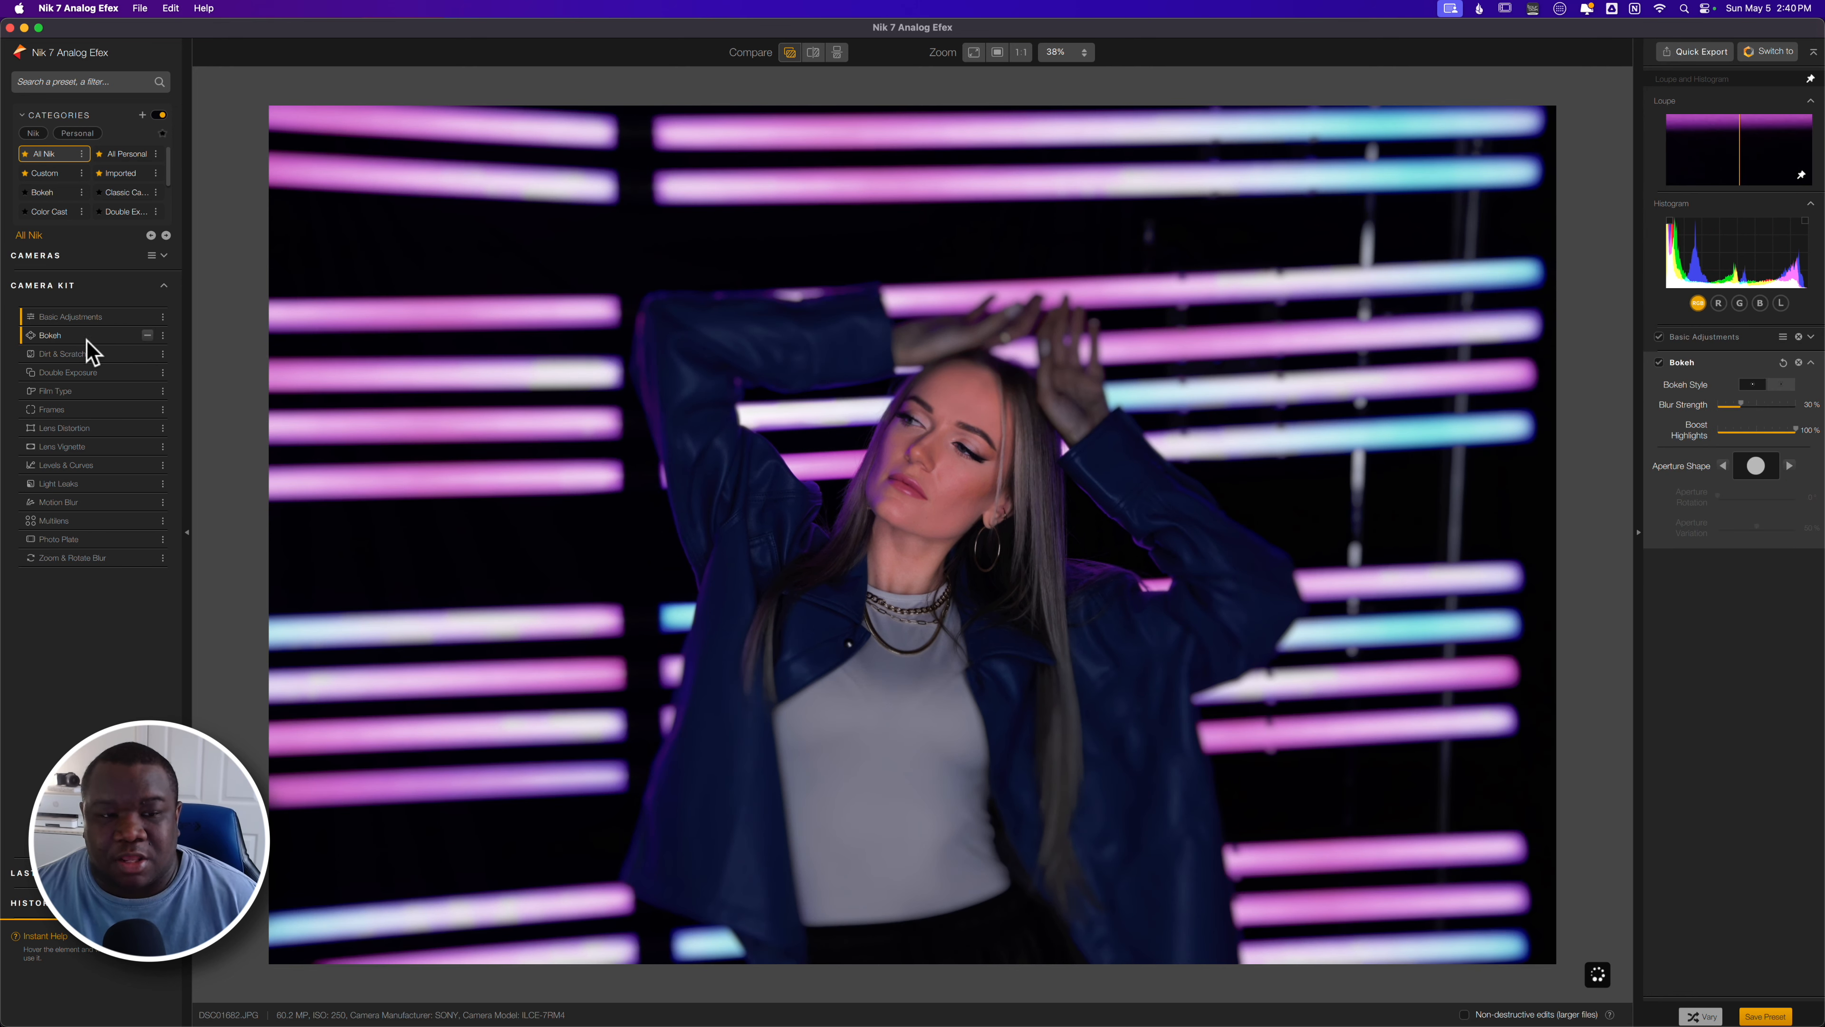
mouse_move(632, 646)
left_click_drag(913, 443, 912, 303)
left_click_drag(746, 534, 712, 535)
mouse_move(913, 535)
left_mouse_down()
mouse_move(927, 548)
mouse_move(931, 530)
left_mouse_up()
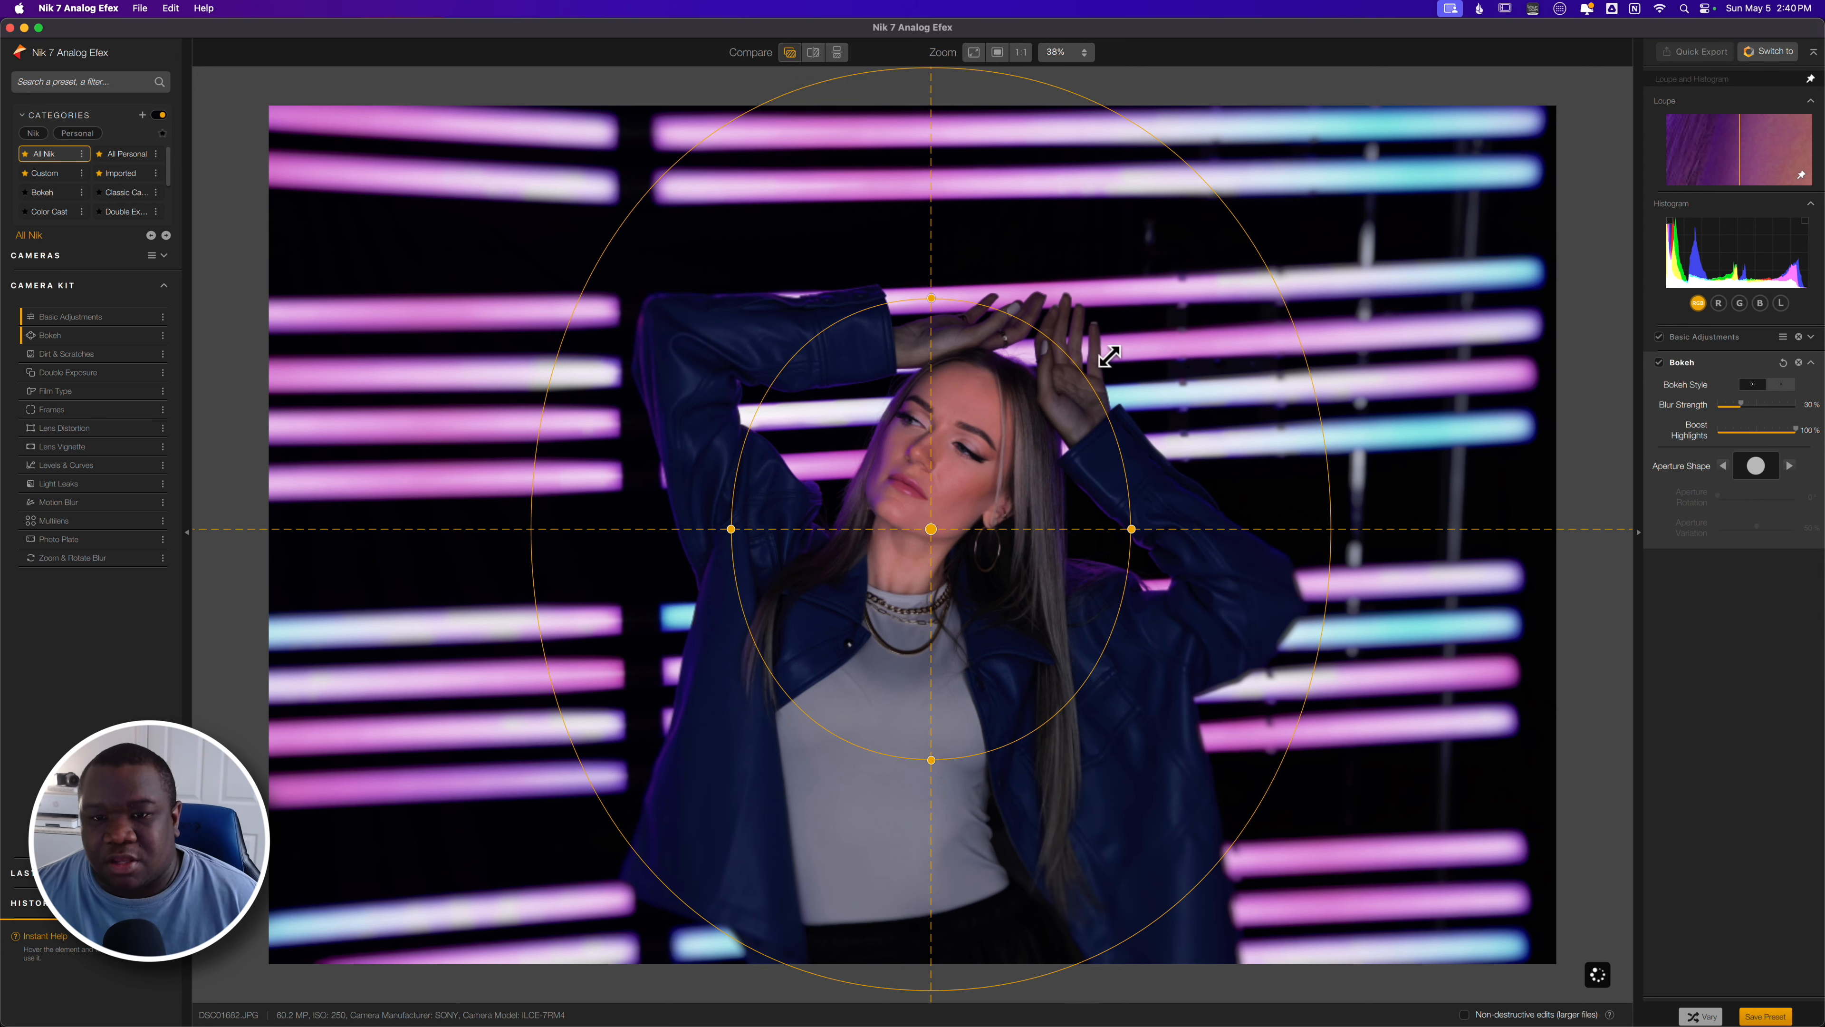
left_click_drag(1075, 373, 1103, 349)
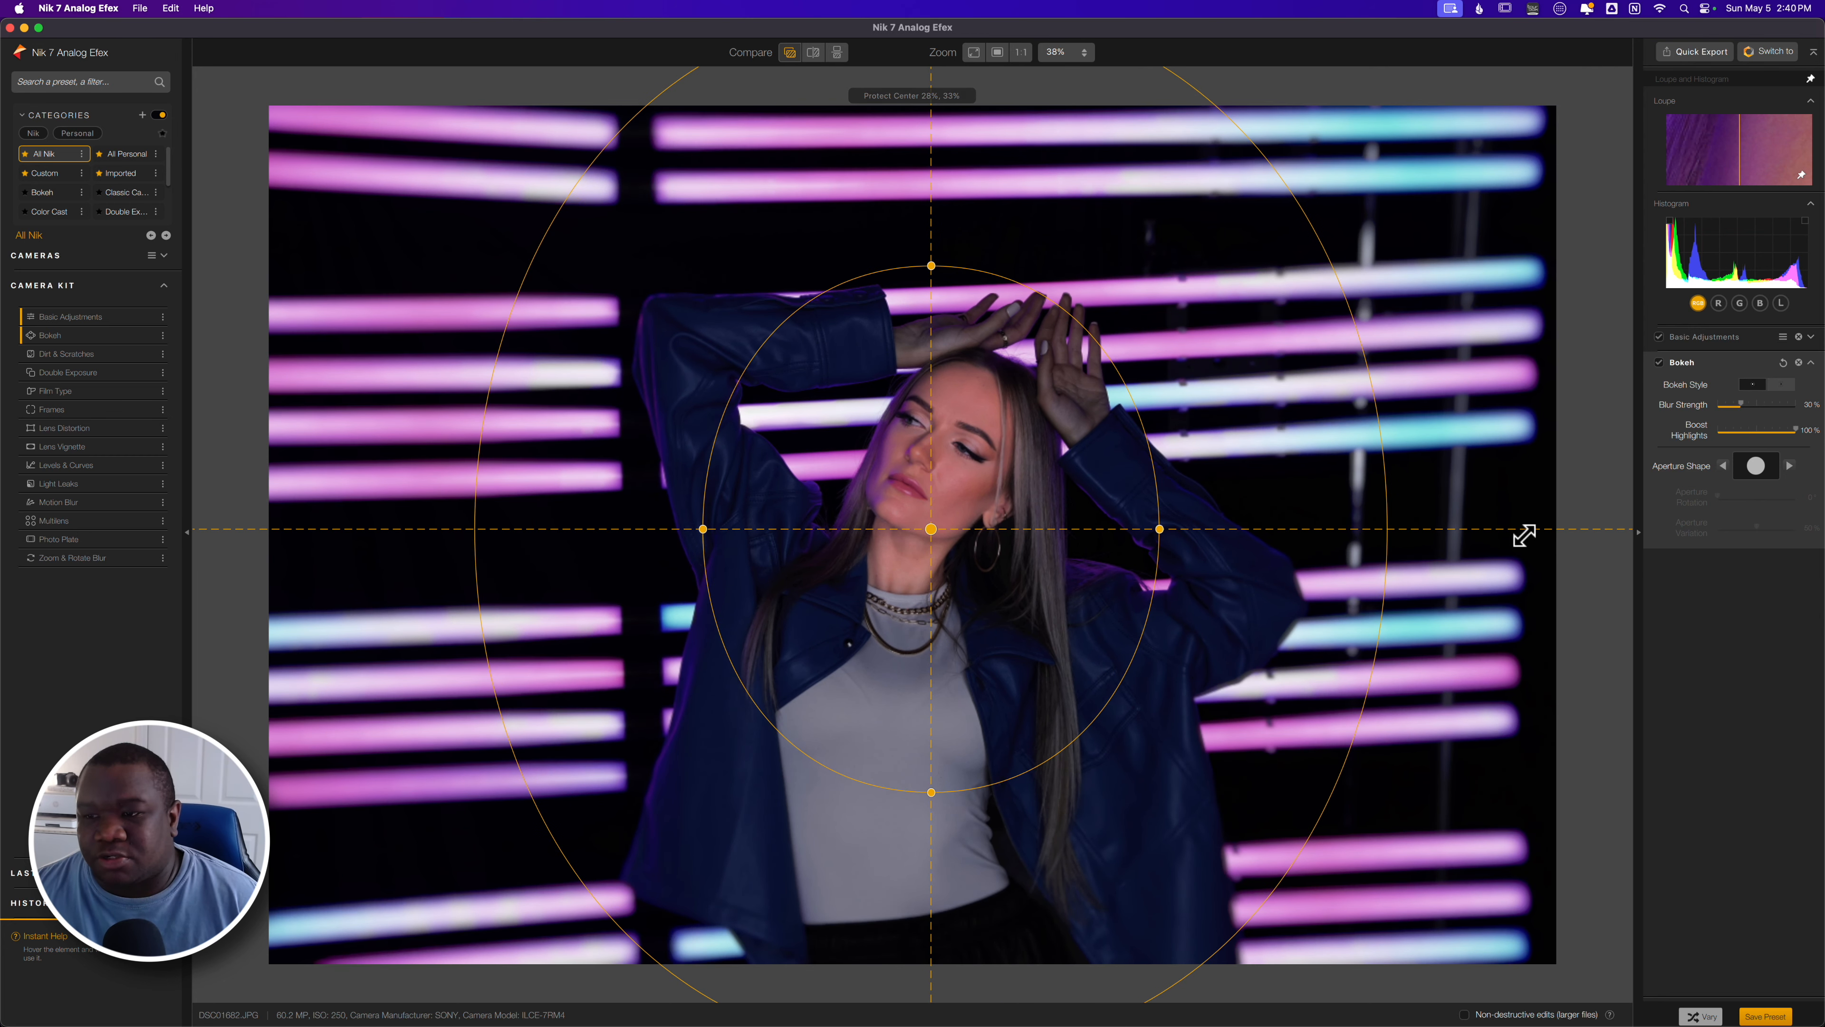
Collapse the Bokeh filter's settings and switch to Nik 7 Color Efex
left_click(1811, 362)
left_click(1768, 51)
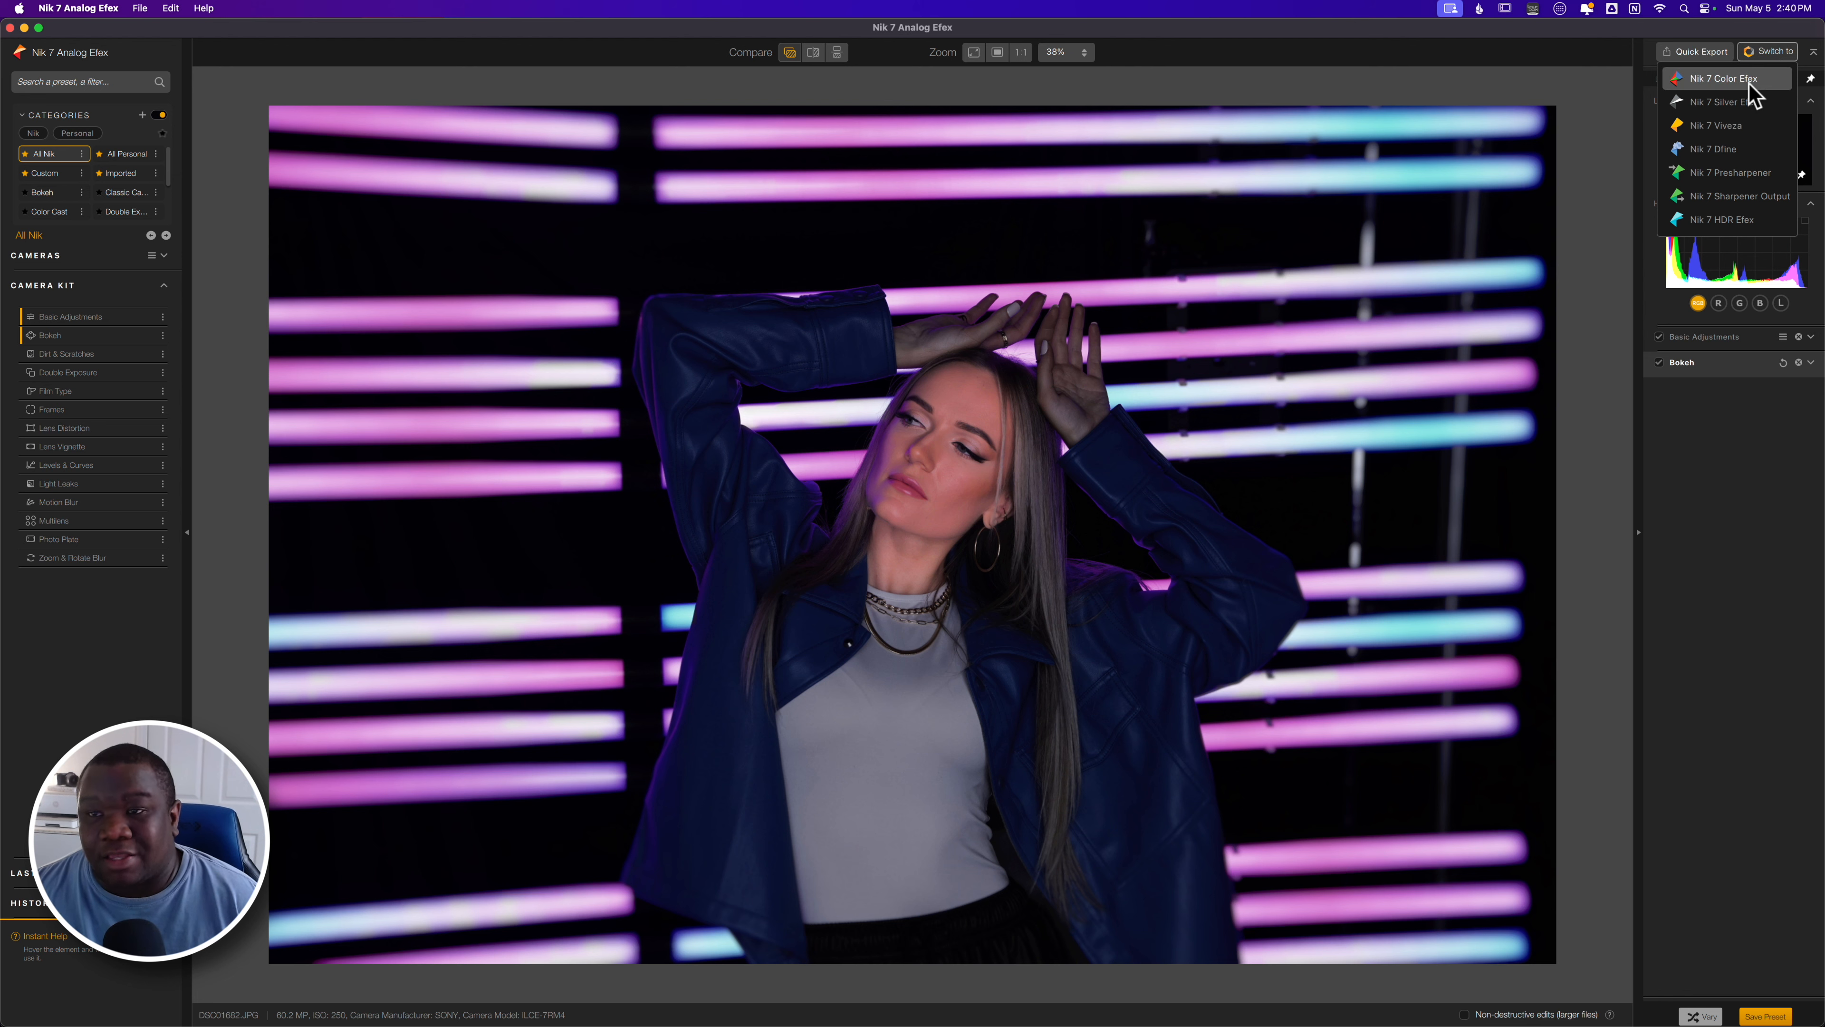
left_click(1750, 83)
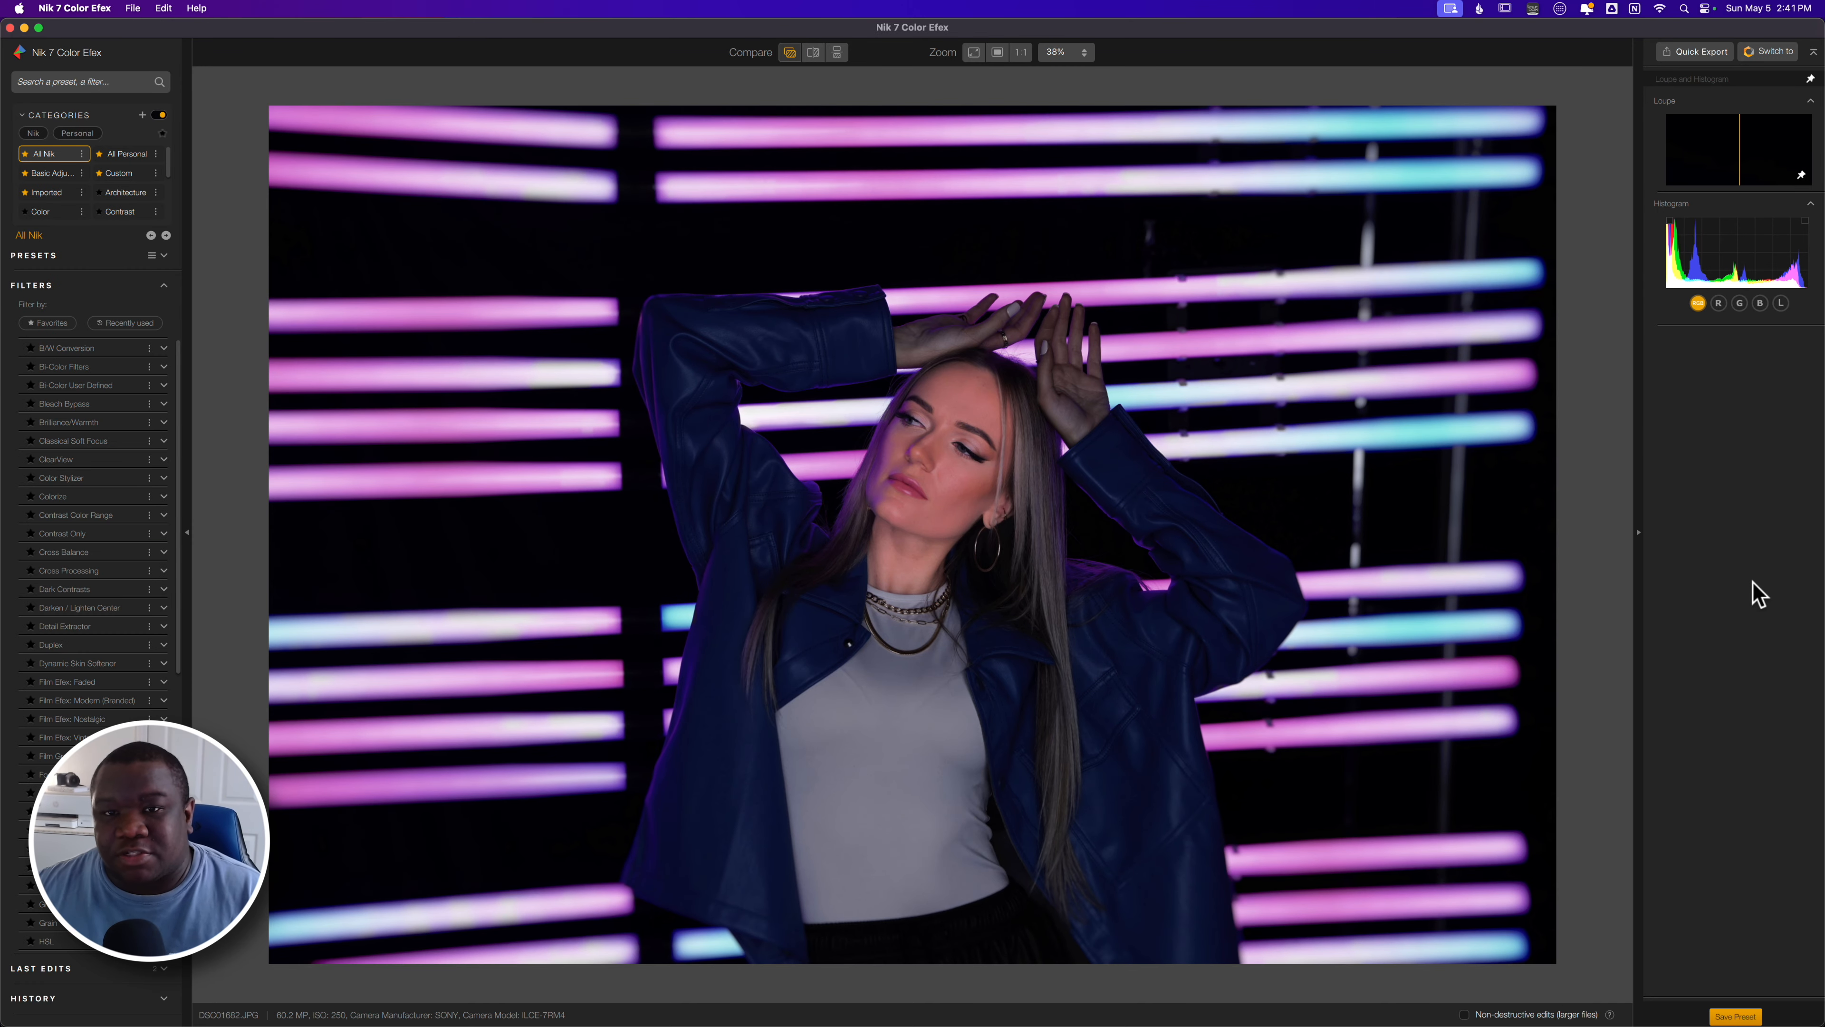
Add the Cross Processing filter and place a control point on the raised jacket sleeve near the wrist
scroll(102, 672, "down", 2)
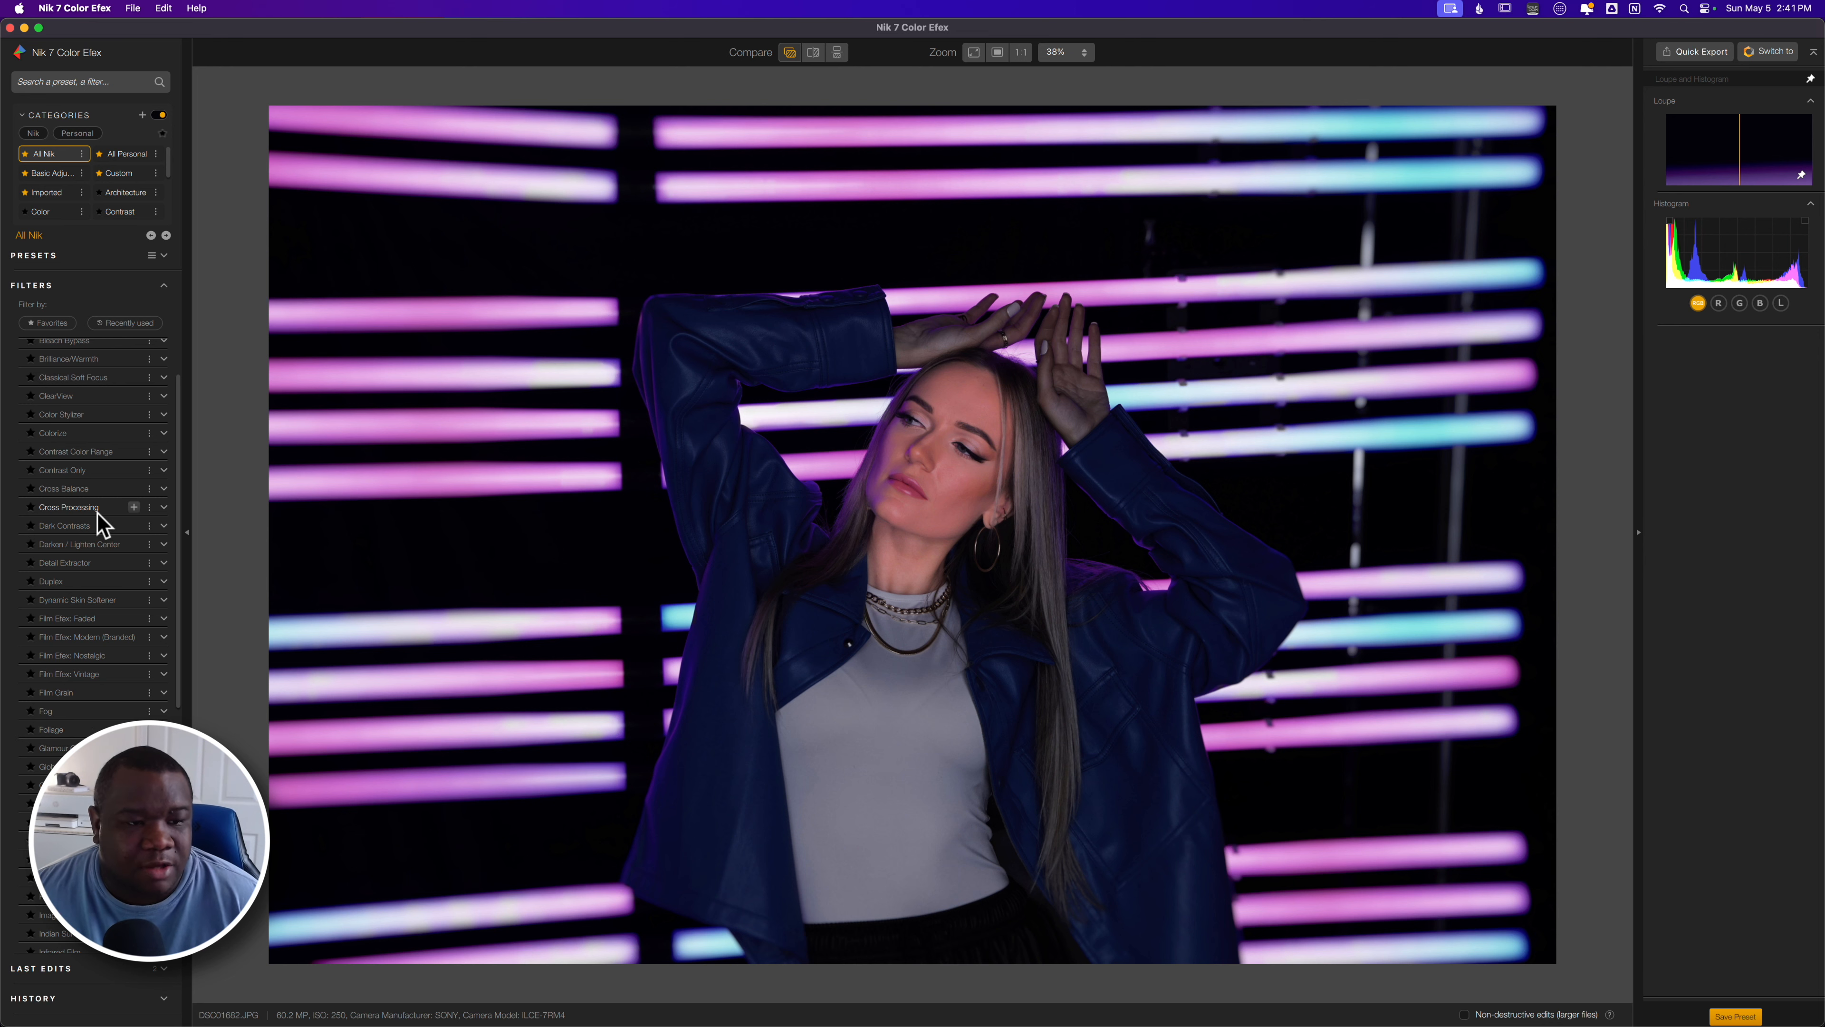
left_click(134, 506)
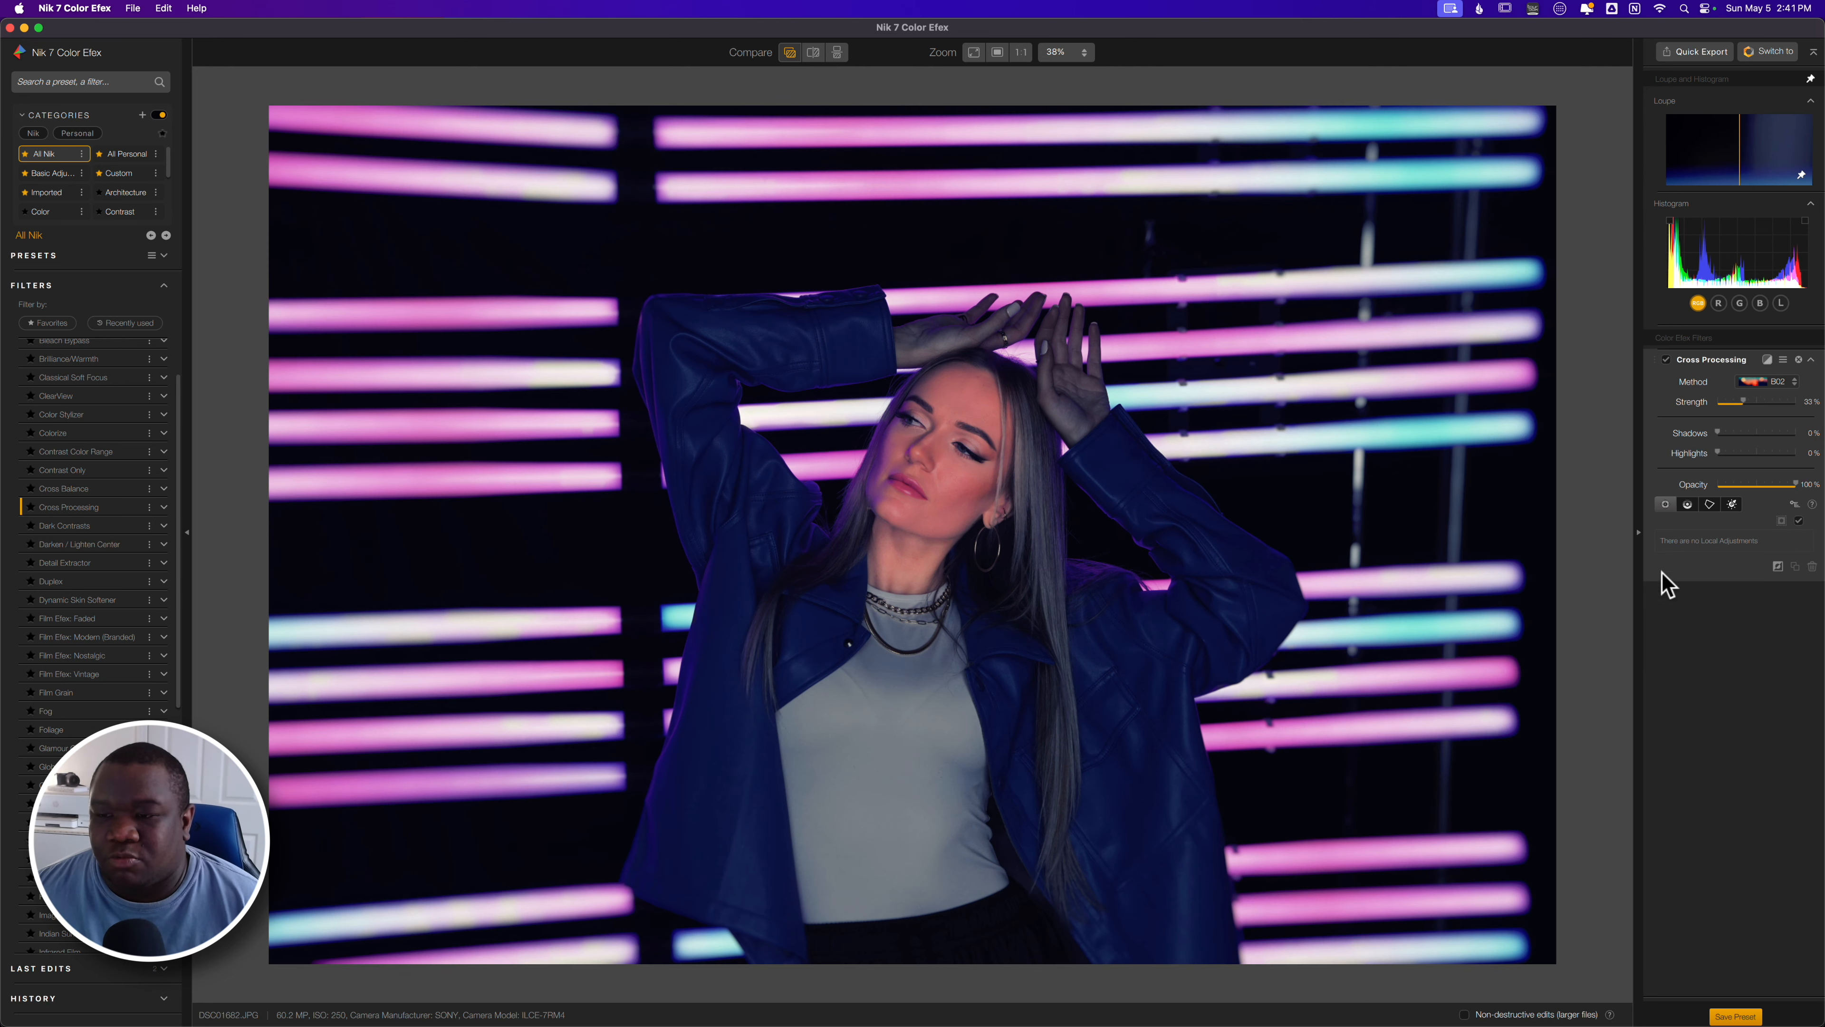
left_click(1665, 504)
left_click(863, 336)
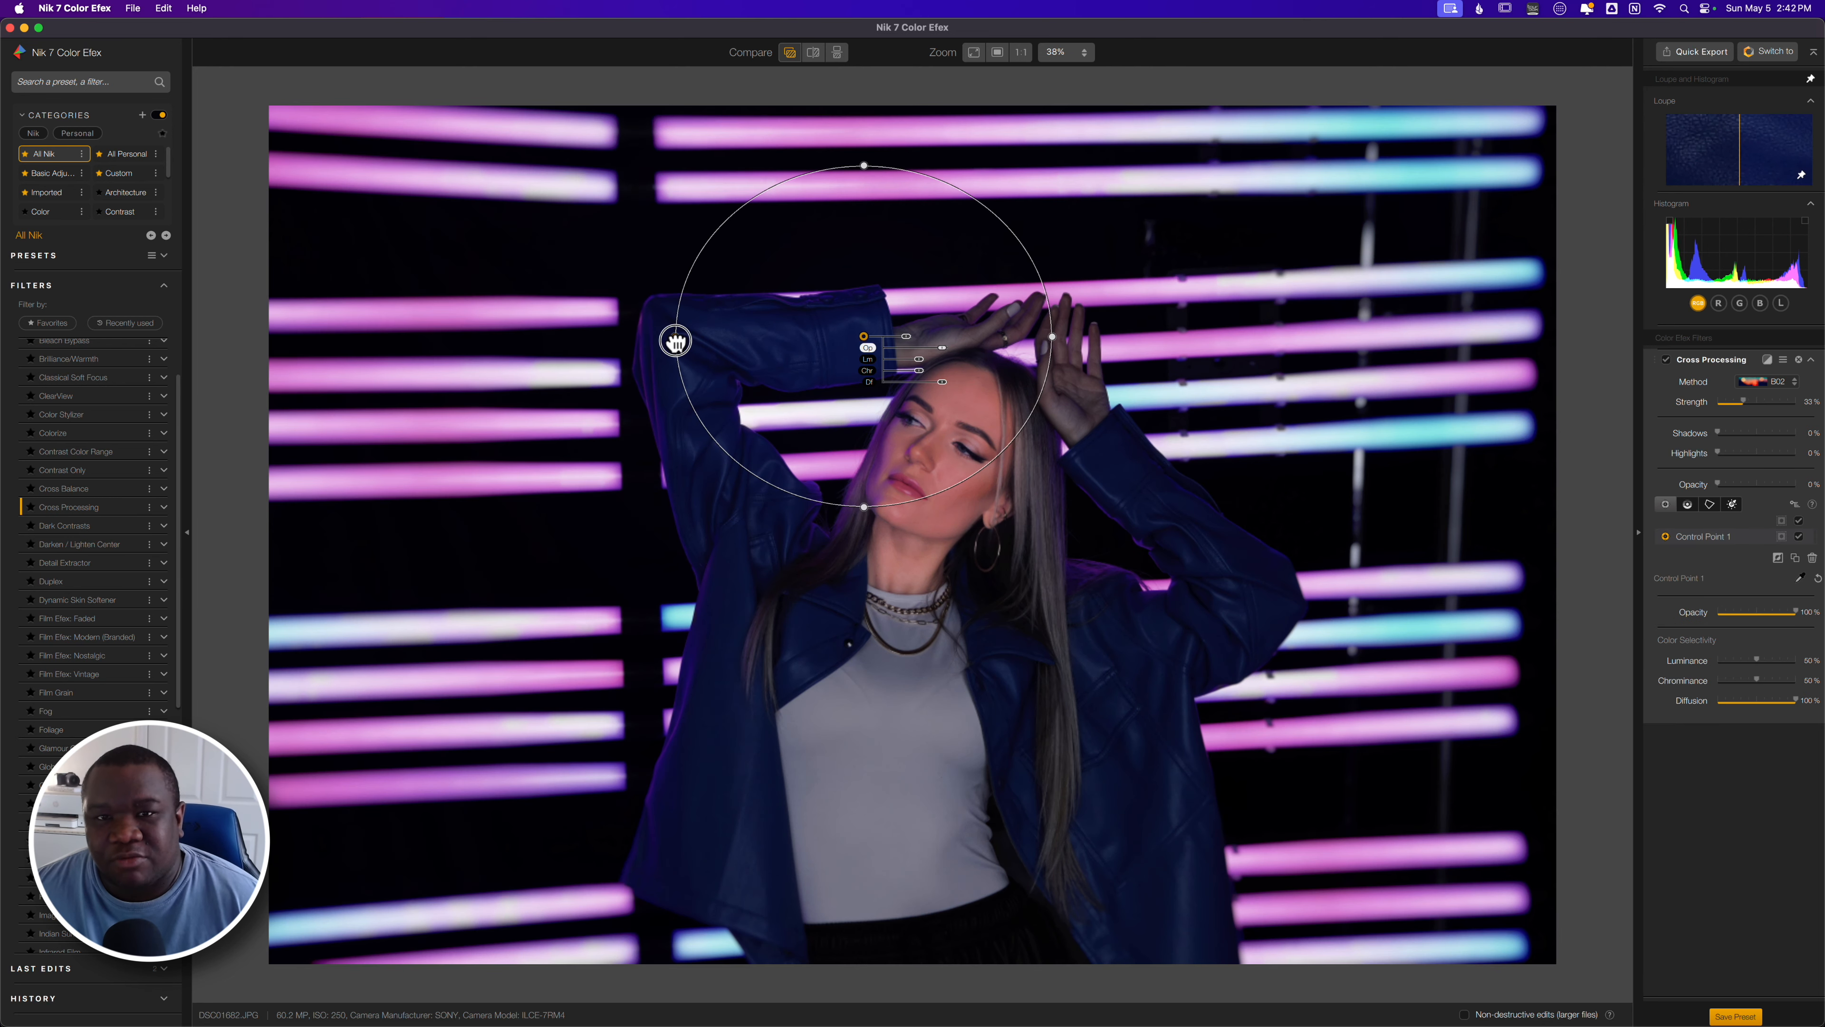
Flatten the Cross Processing control point's area into a wide ellipse and move it from the sleeve to the face and the dark background above
left_click_drag(675, 341, 697, 338)
left_click_drag(864, 166, 817, 338)
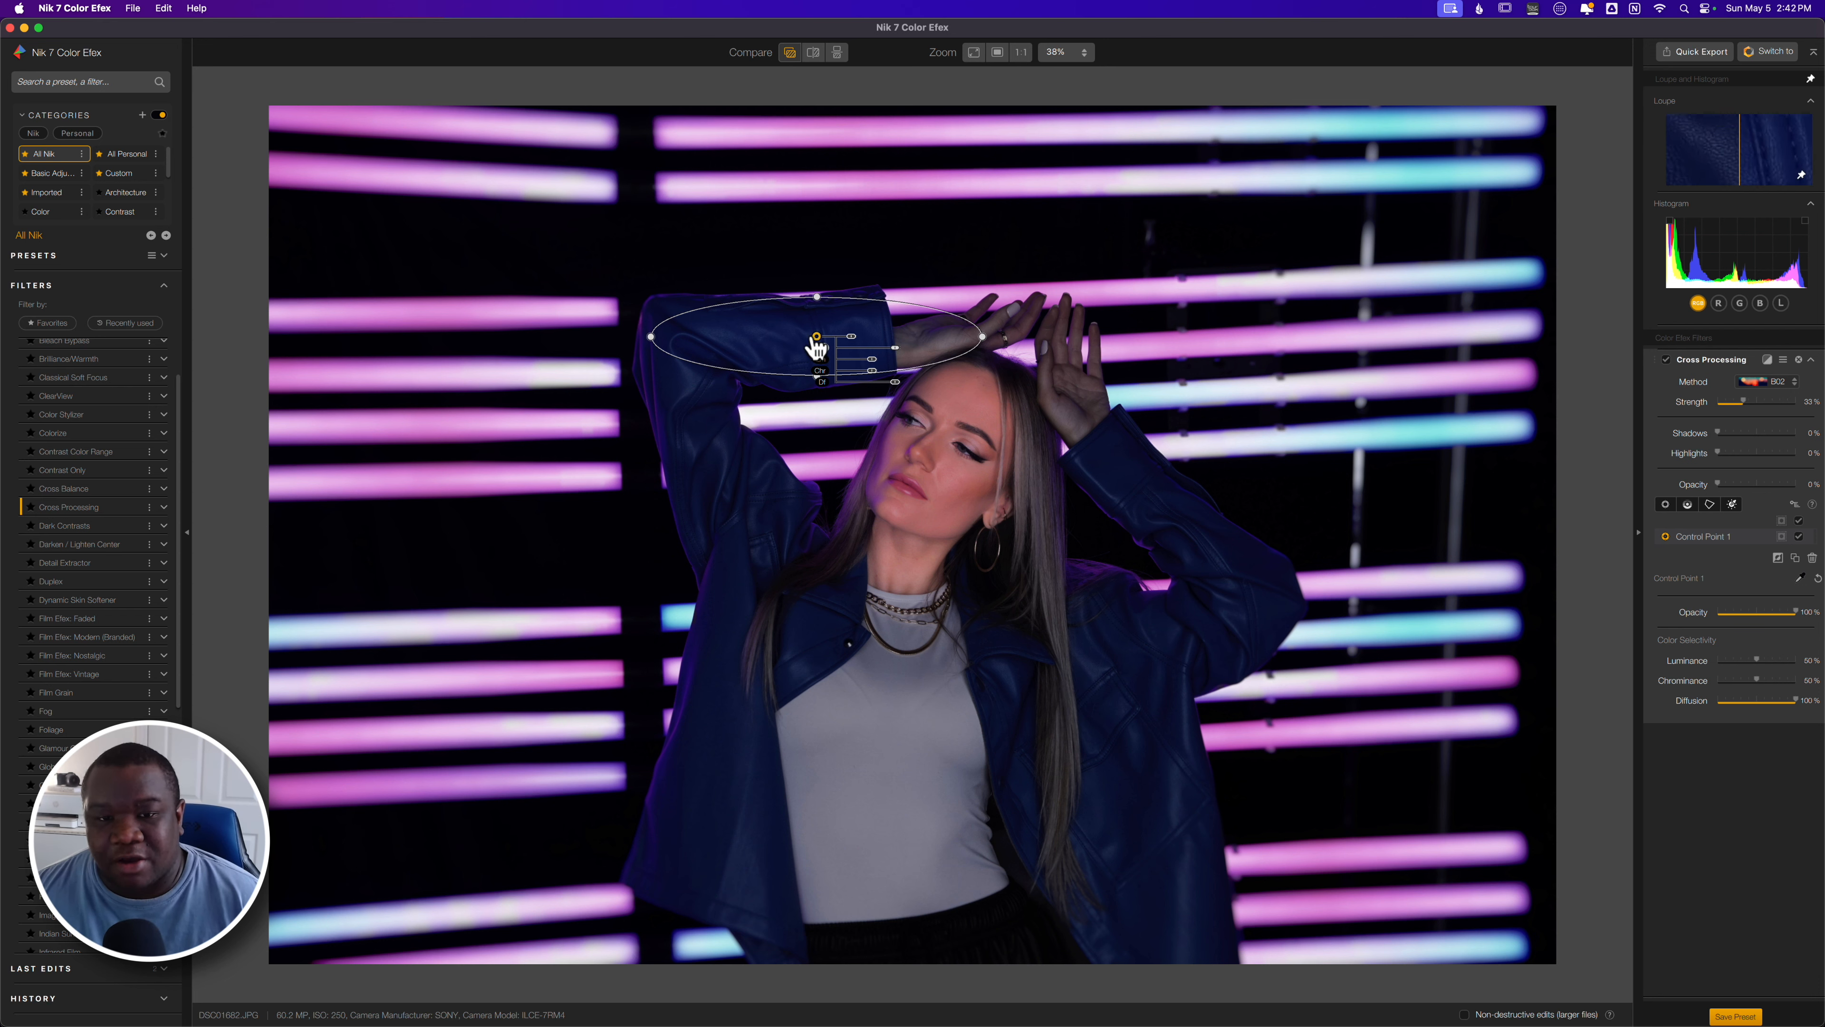
left_click_drag(816, 336, 902, 533)
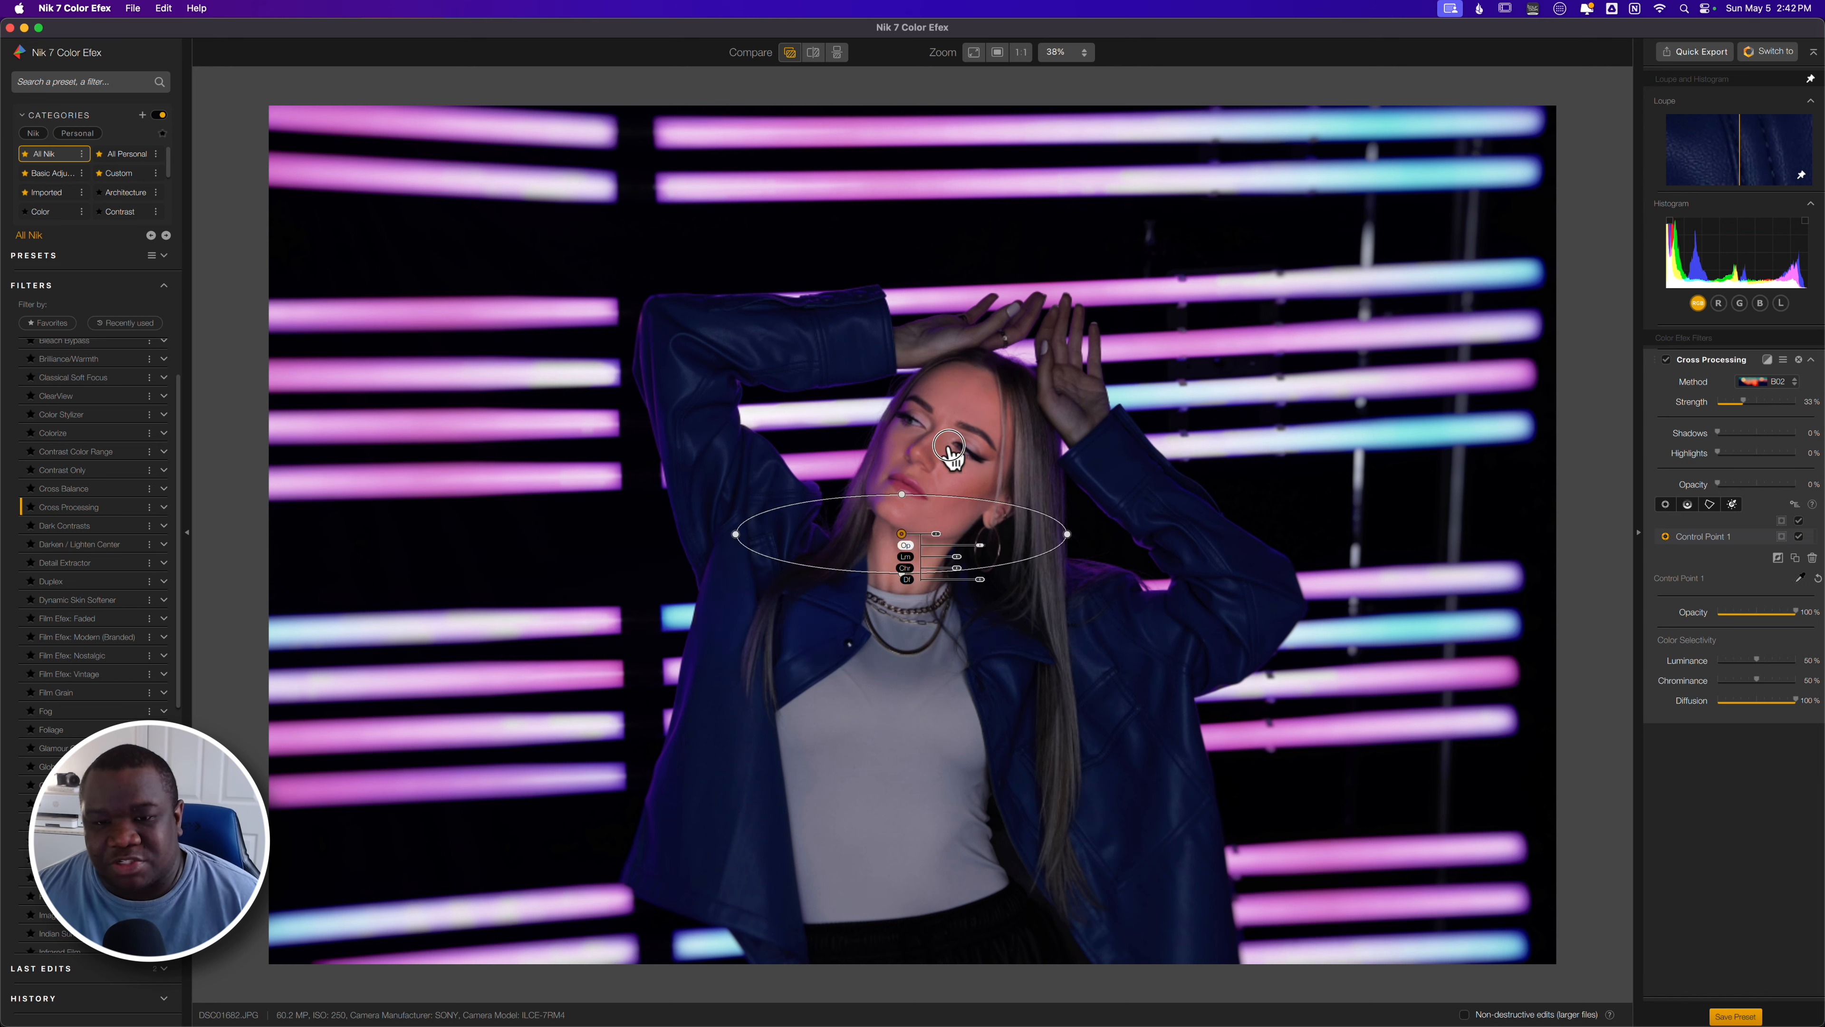
left_click_drag(950, 449, 709, 278)
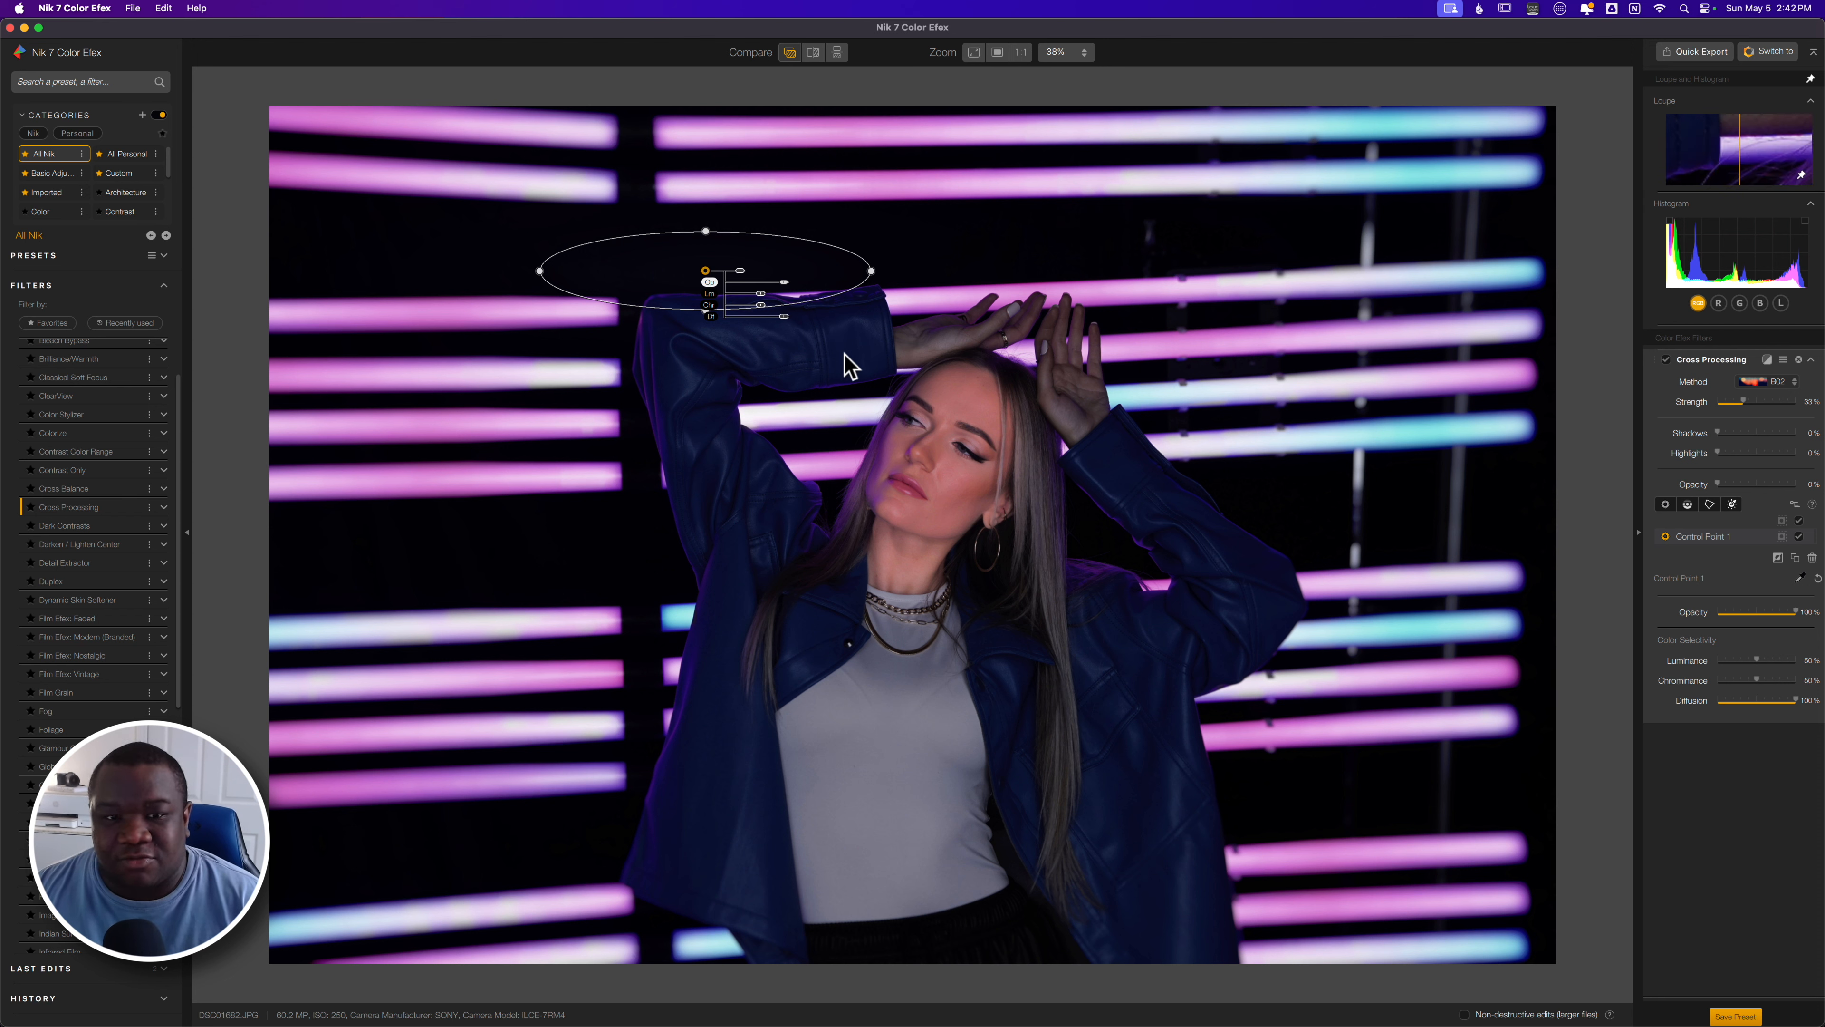
Delete the Cross Processing control point and add a luminosity mask sampled on the bright light tube beside the raised hand
left_click(1812, 559)
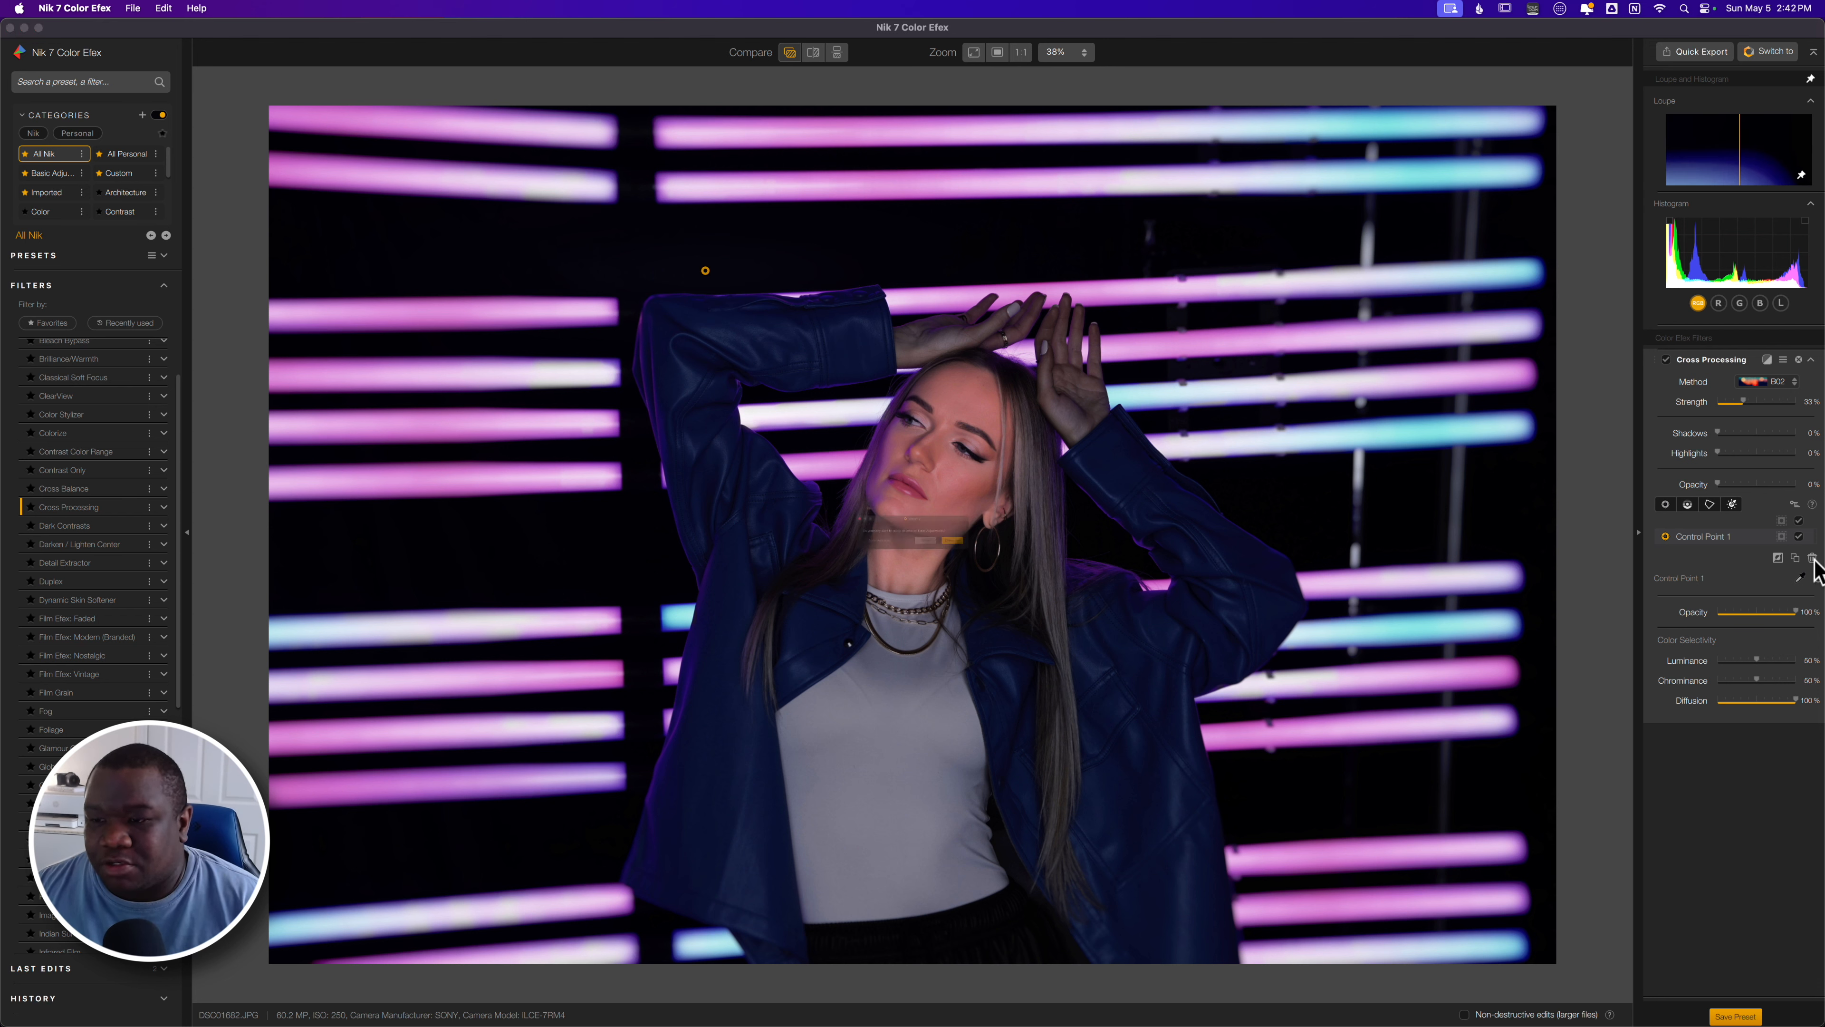
left_click(1034, 552)
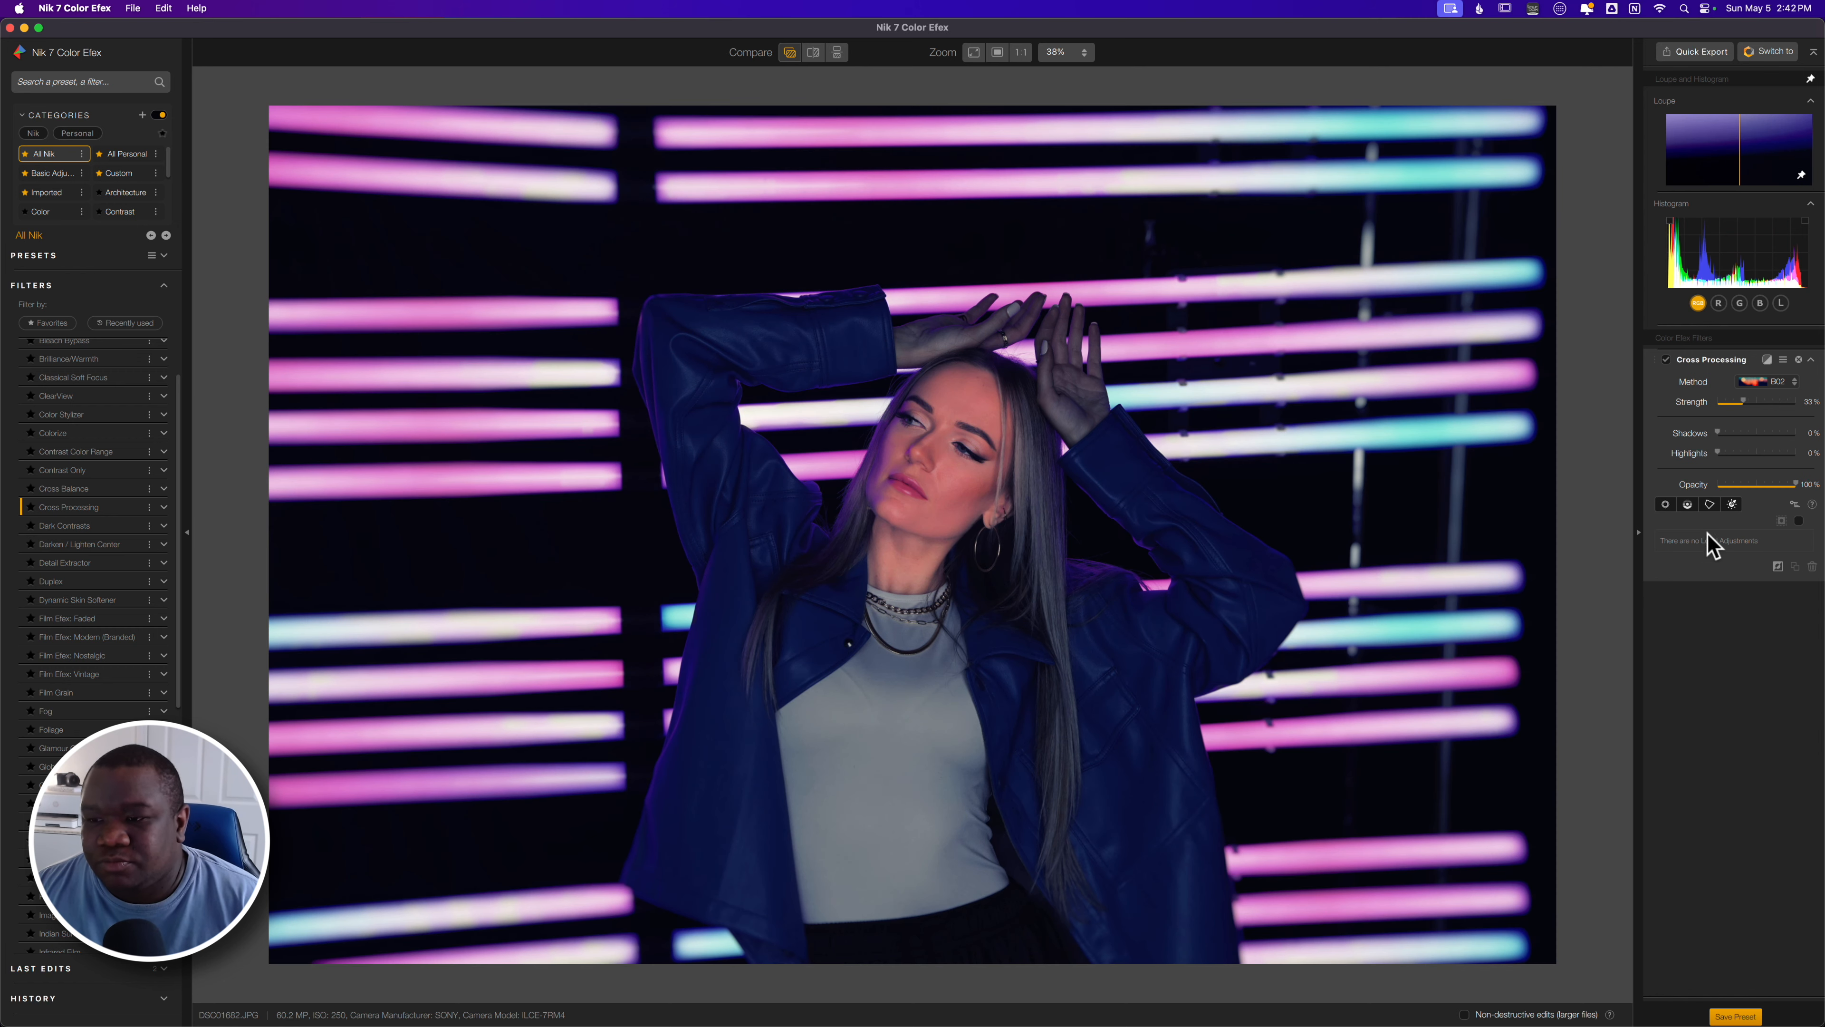
left_click(1732, 504)
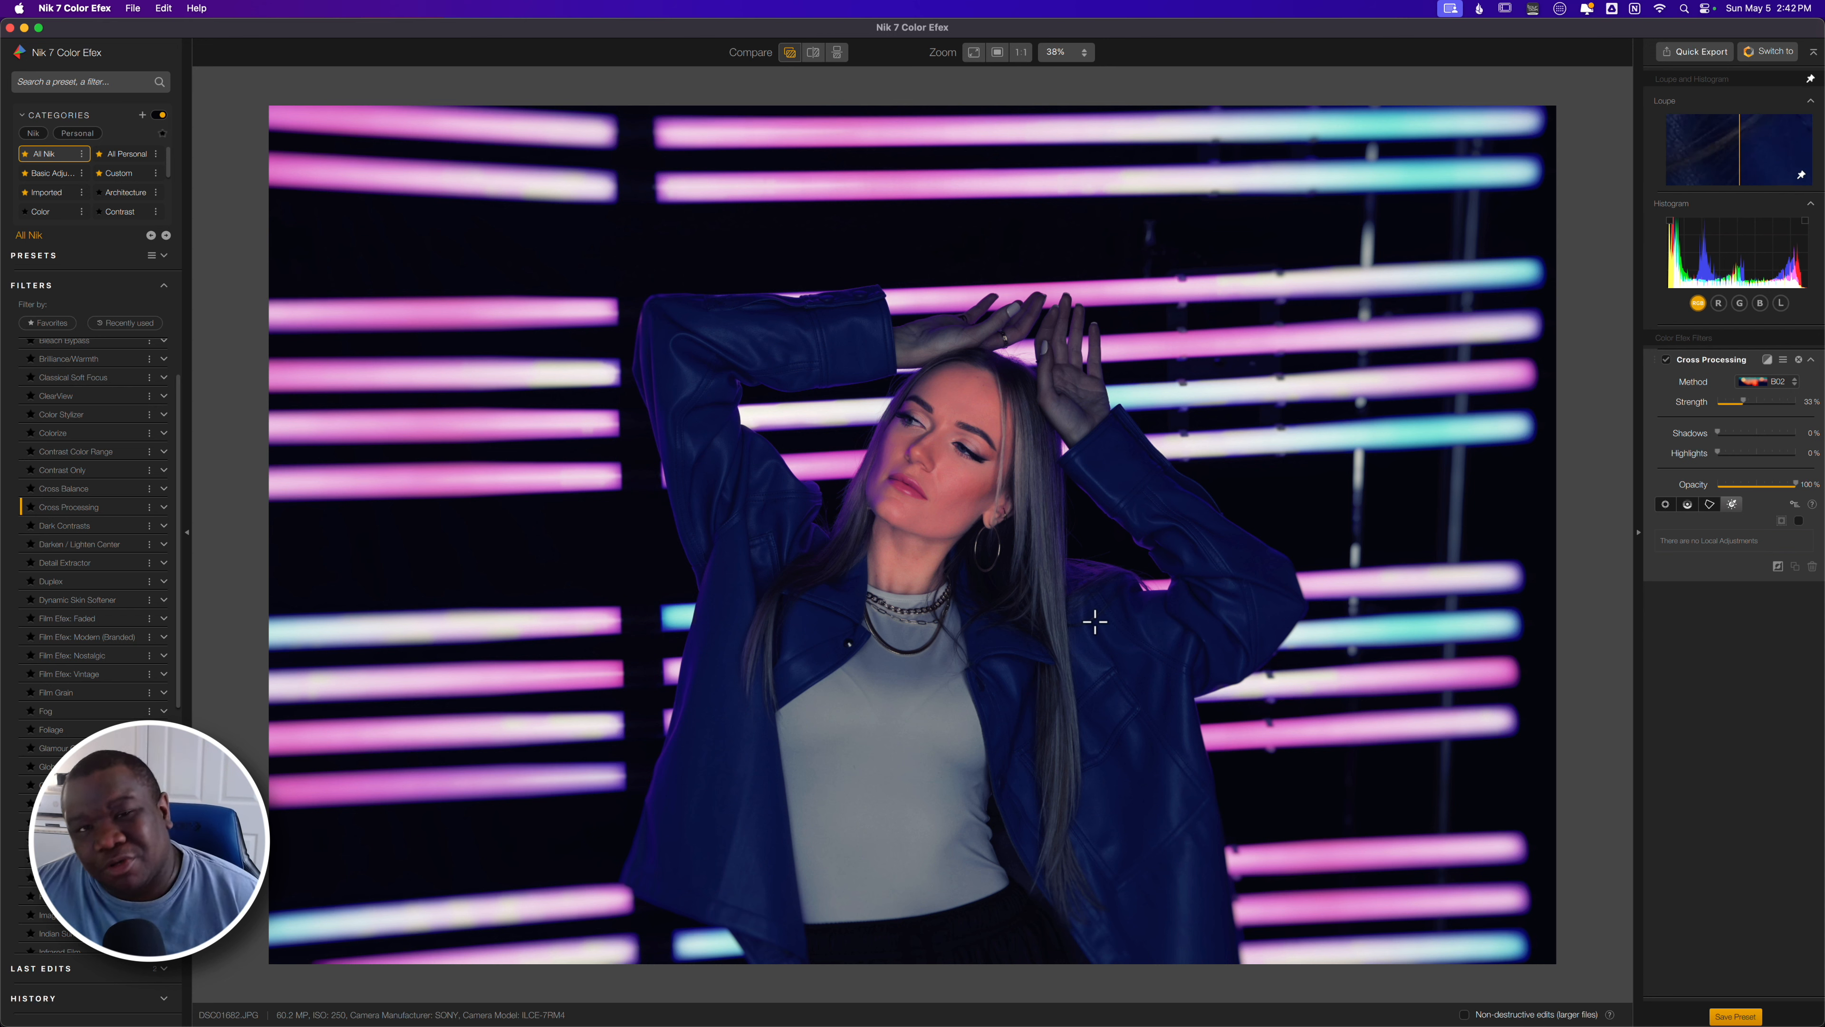
left_click(1132, 392)
mouse_move(1132, 392)
left_mouse_down()
mouse_move(1157, 391)
mouse_move(1136, 393)
left_mouse_up()
With the mask overlay displayed, extend the luminosity range below the highlights with a soft lower falloff, and hide the overlay
left_click(1781, 536)
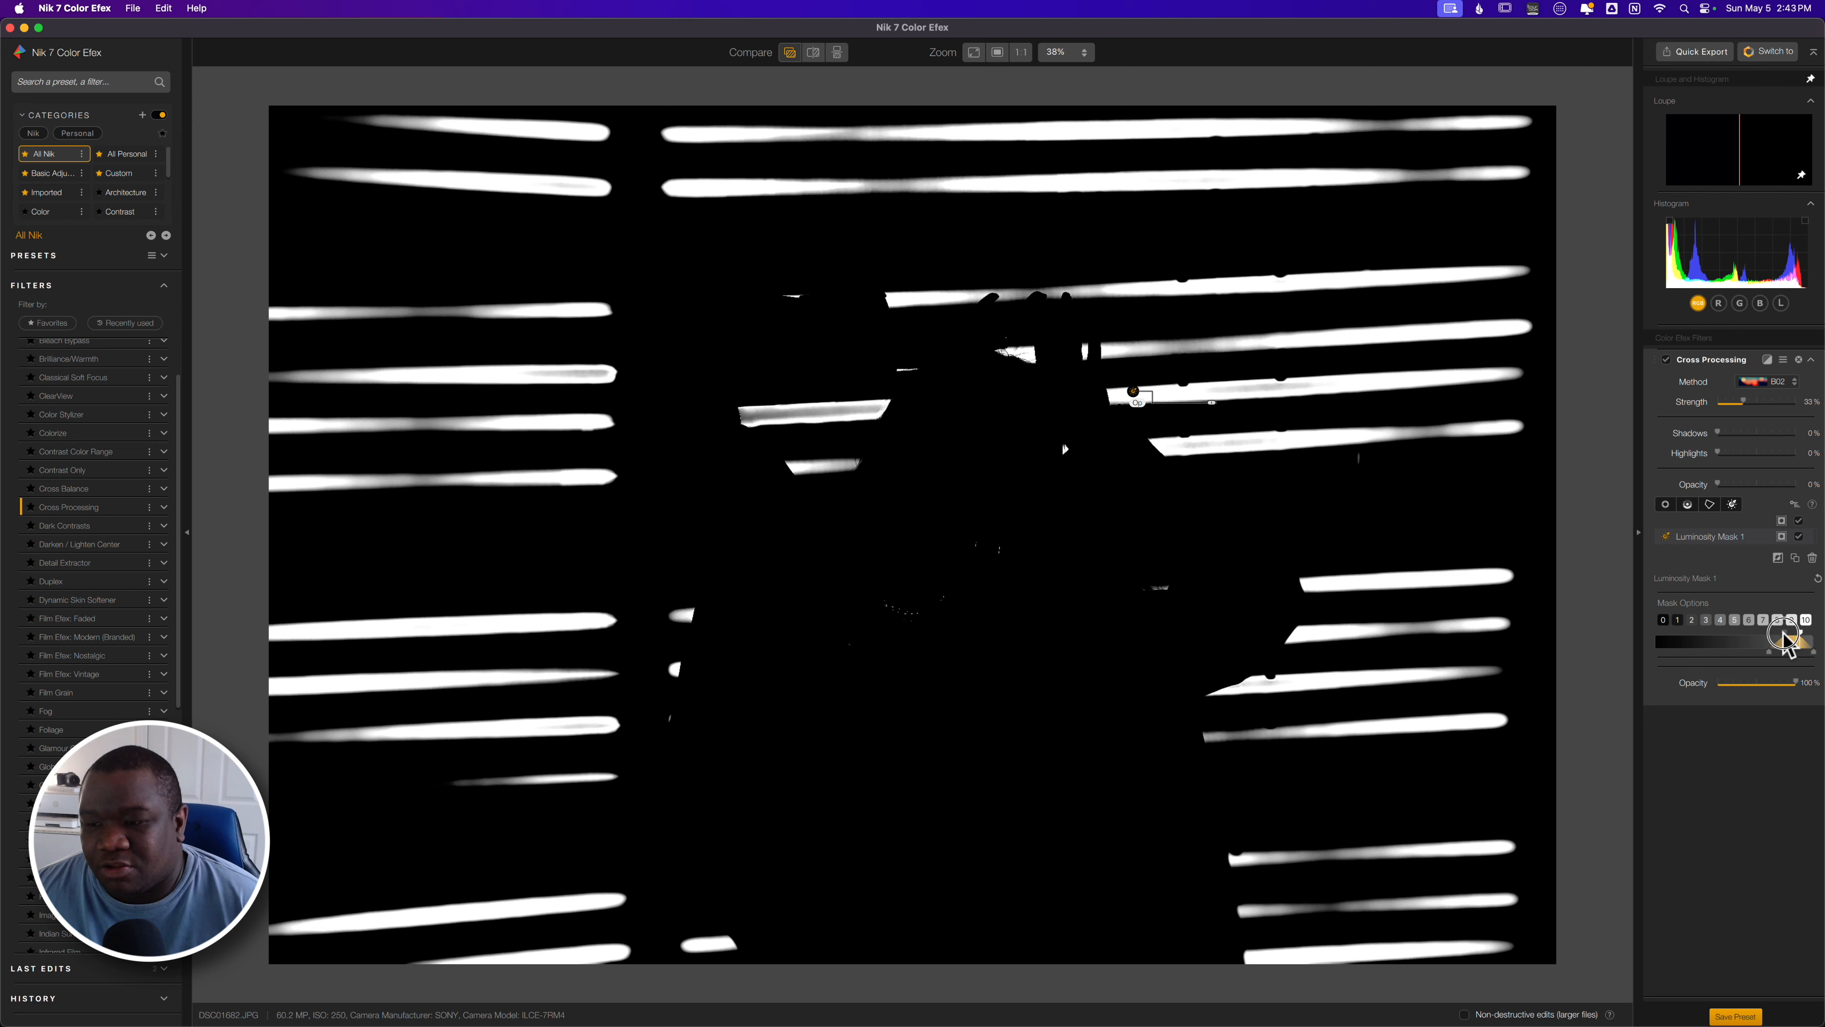
left_click_drag(1789, 651, 1744, 645)
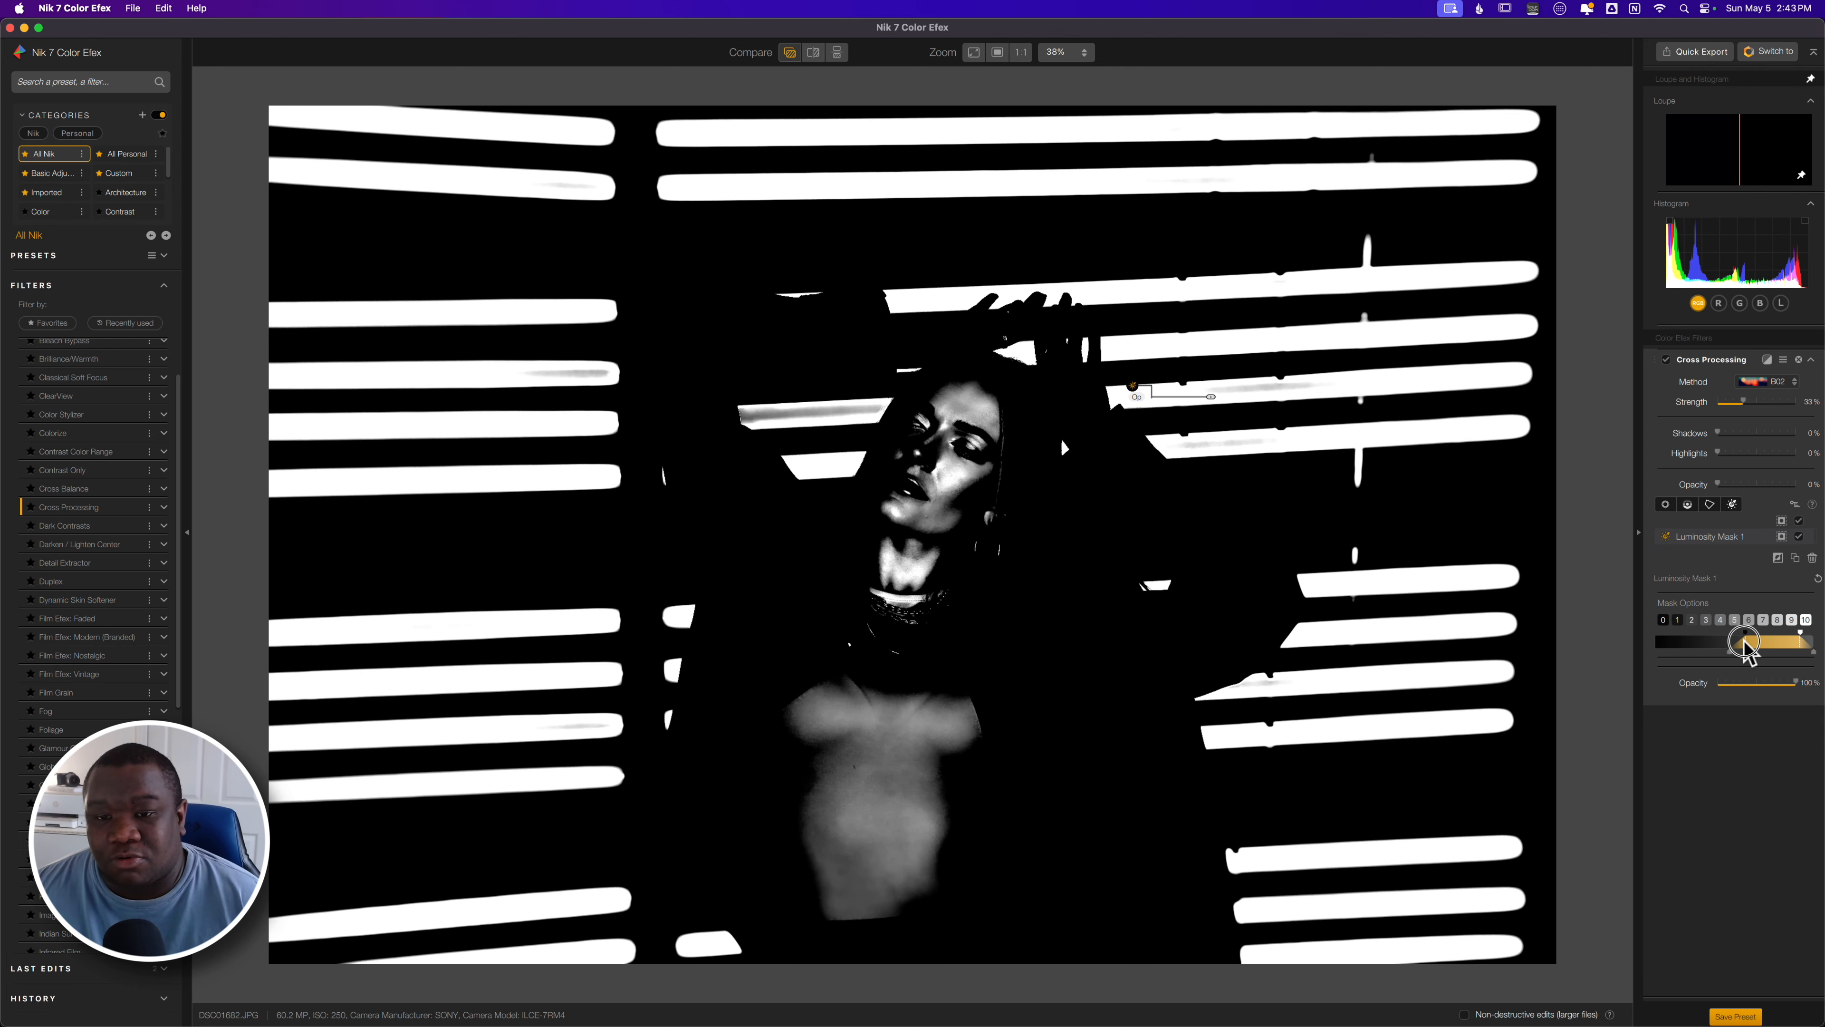
left_click_drag(1745, 645, 1765, 647)
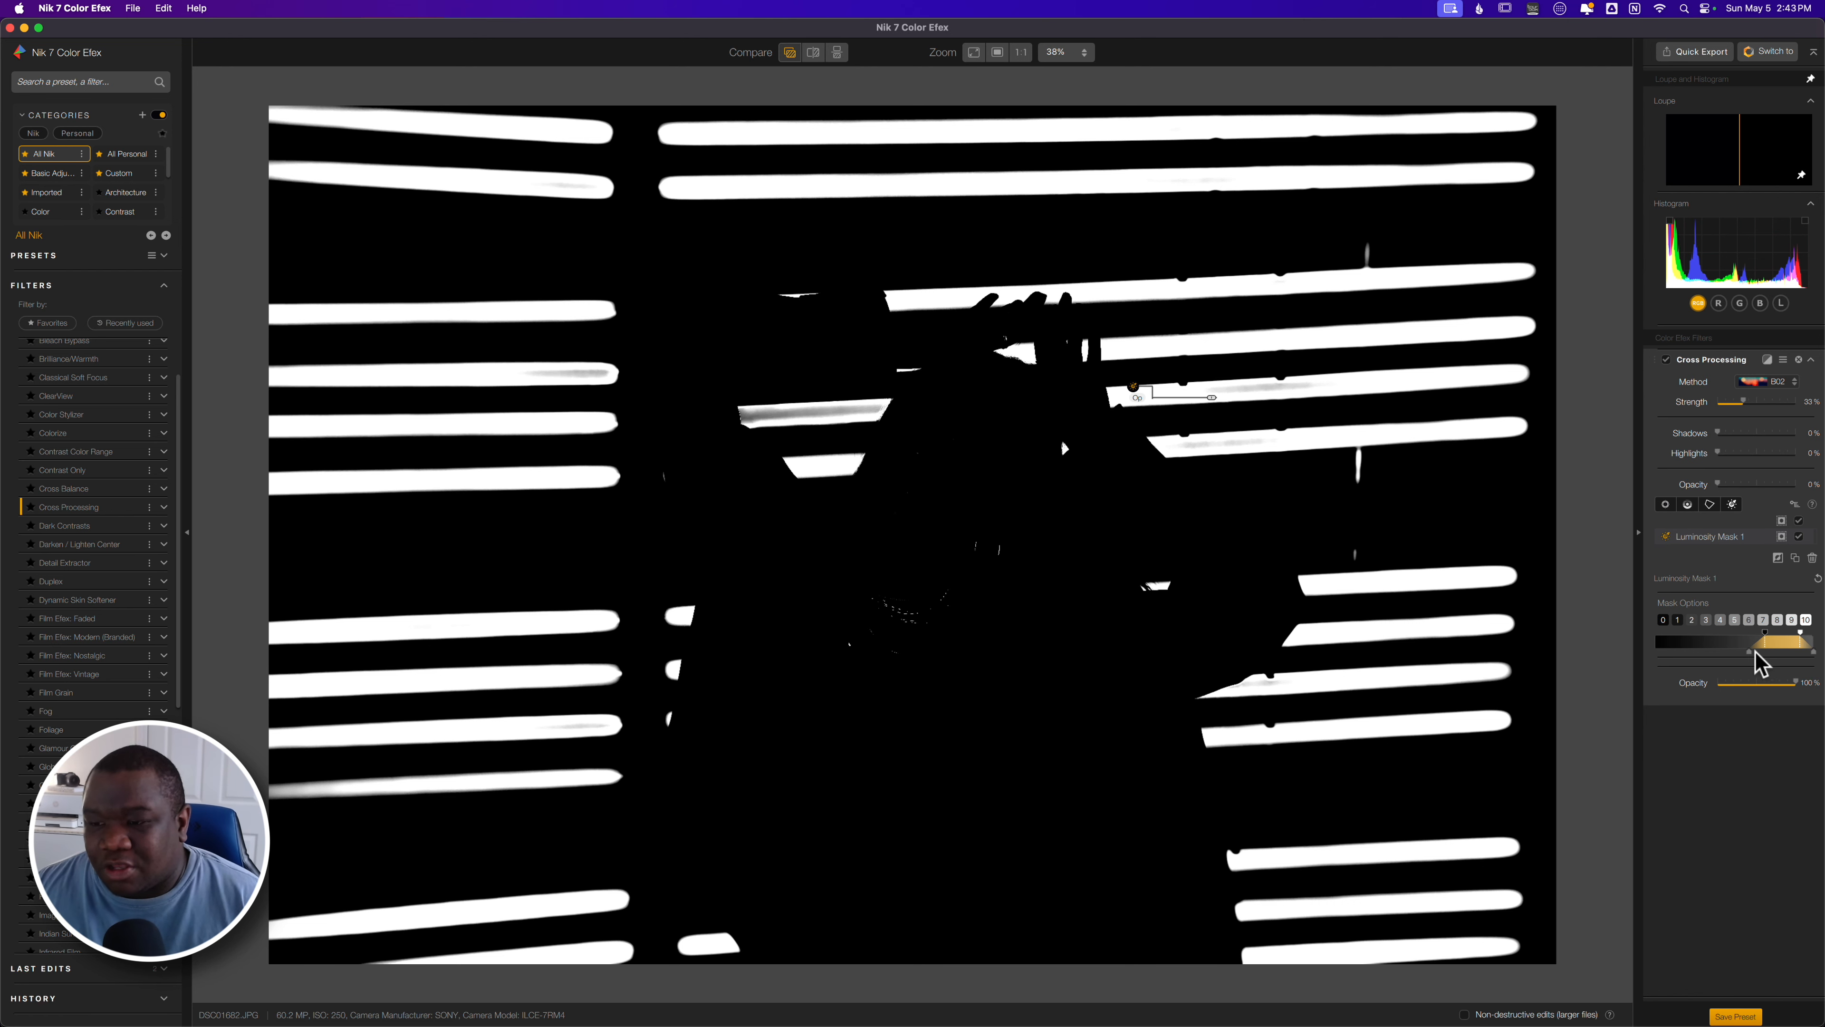
left_click_drag(1748, 652, 1731, 653)
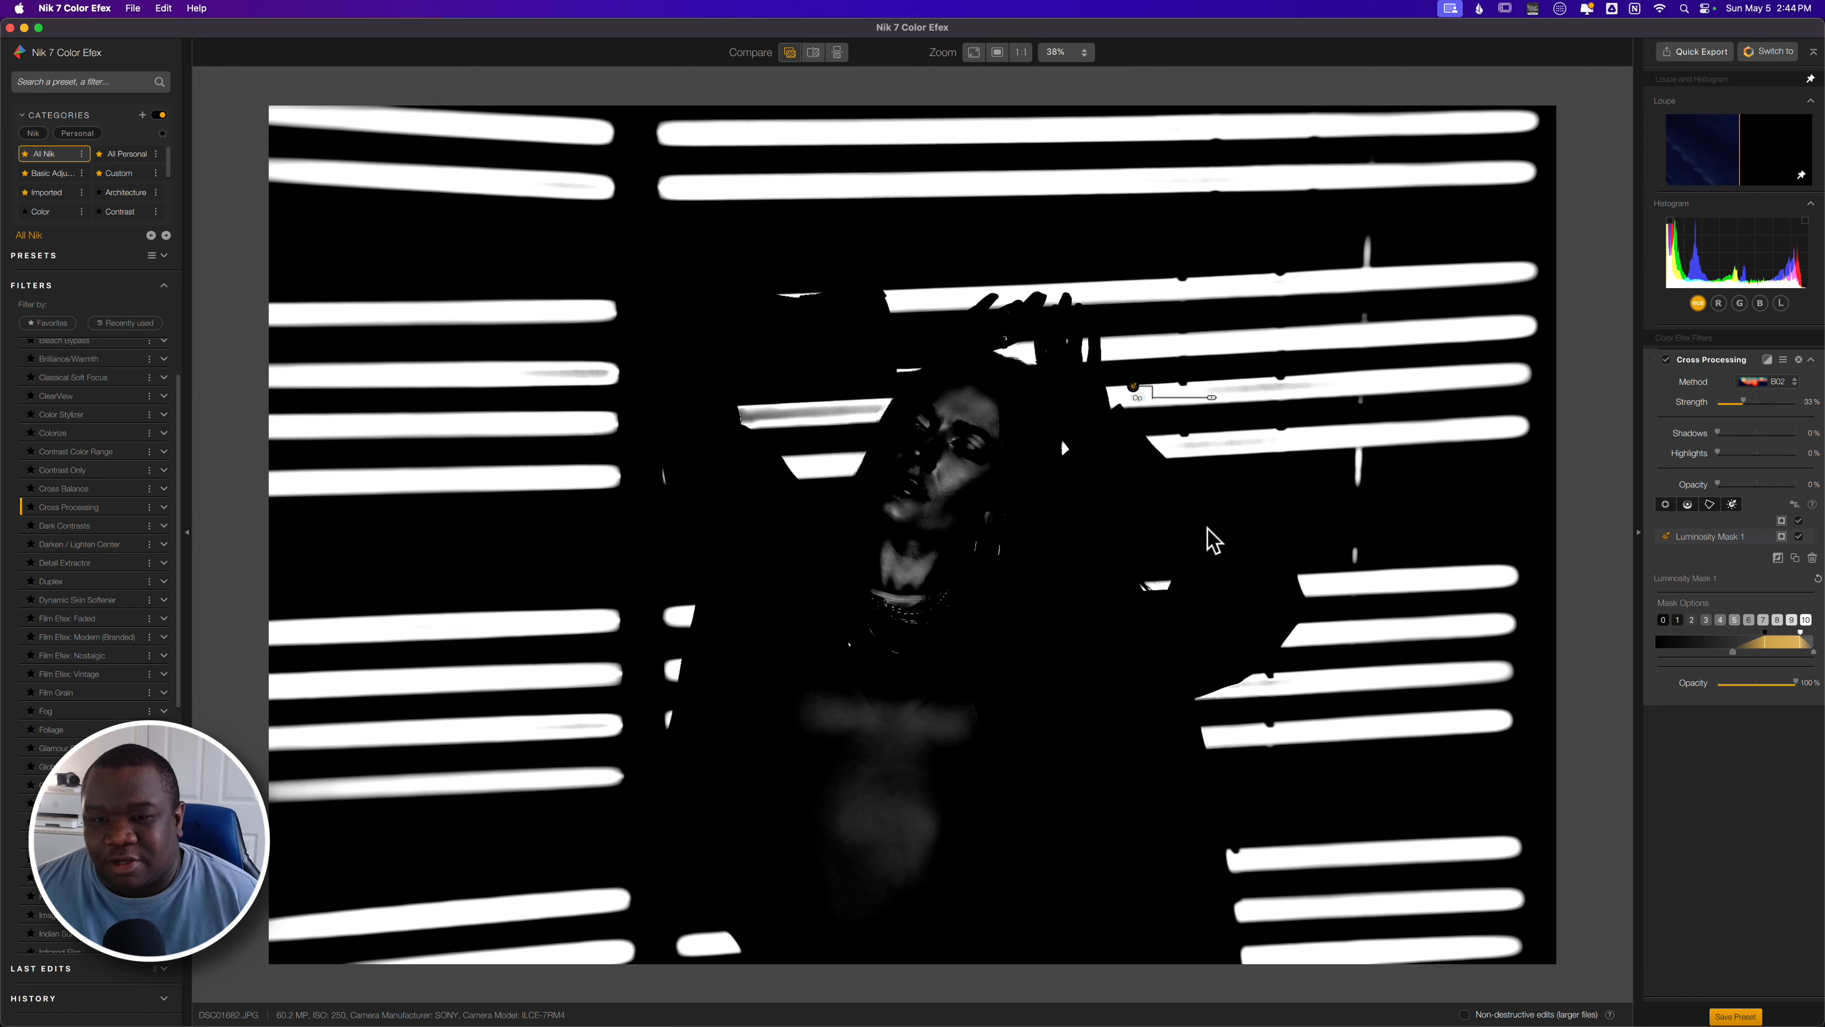
left_click(1781, 538)
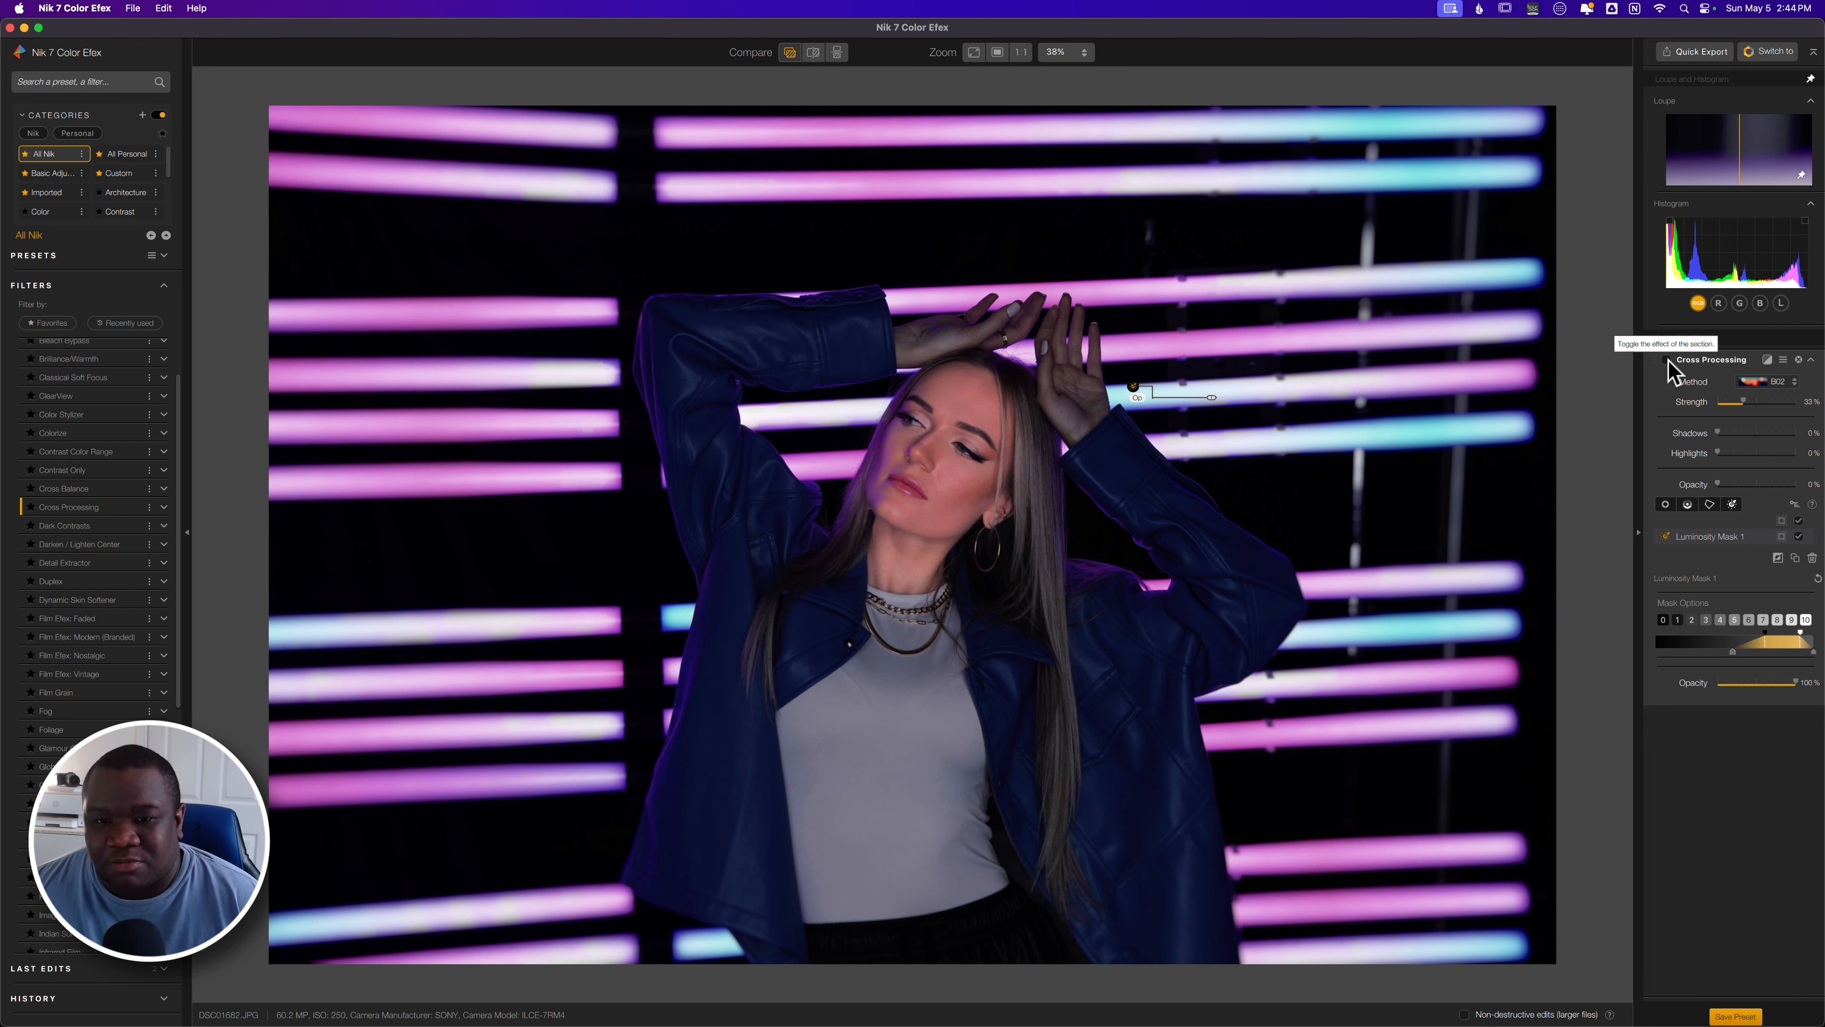
Set Cross Processing to 100% strength, 40% shadows and 11% highlights, comparing the image with the filter off and on
left_click_drag(1743, 401, 1805, 401)
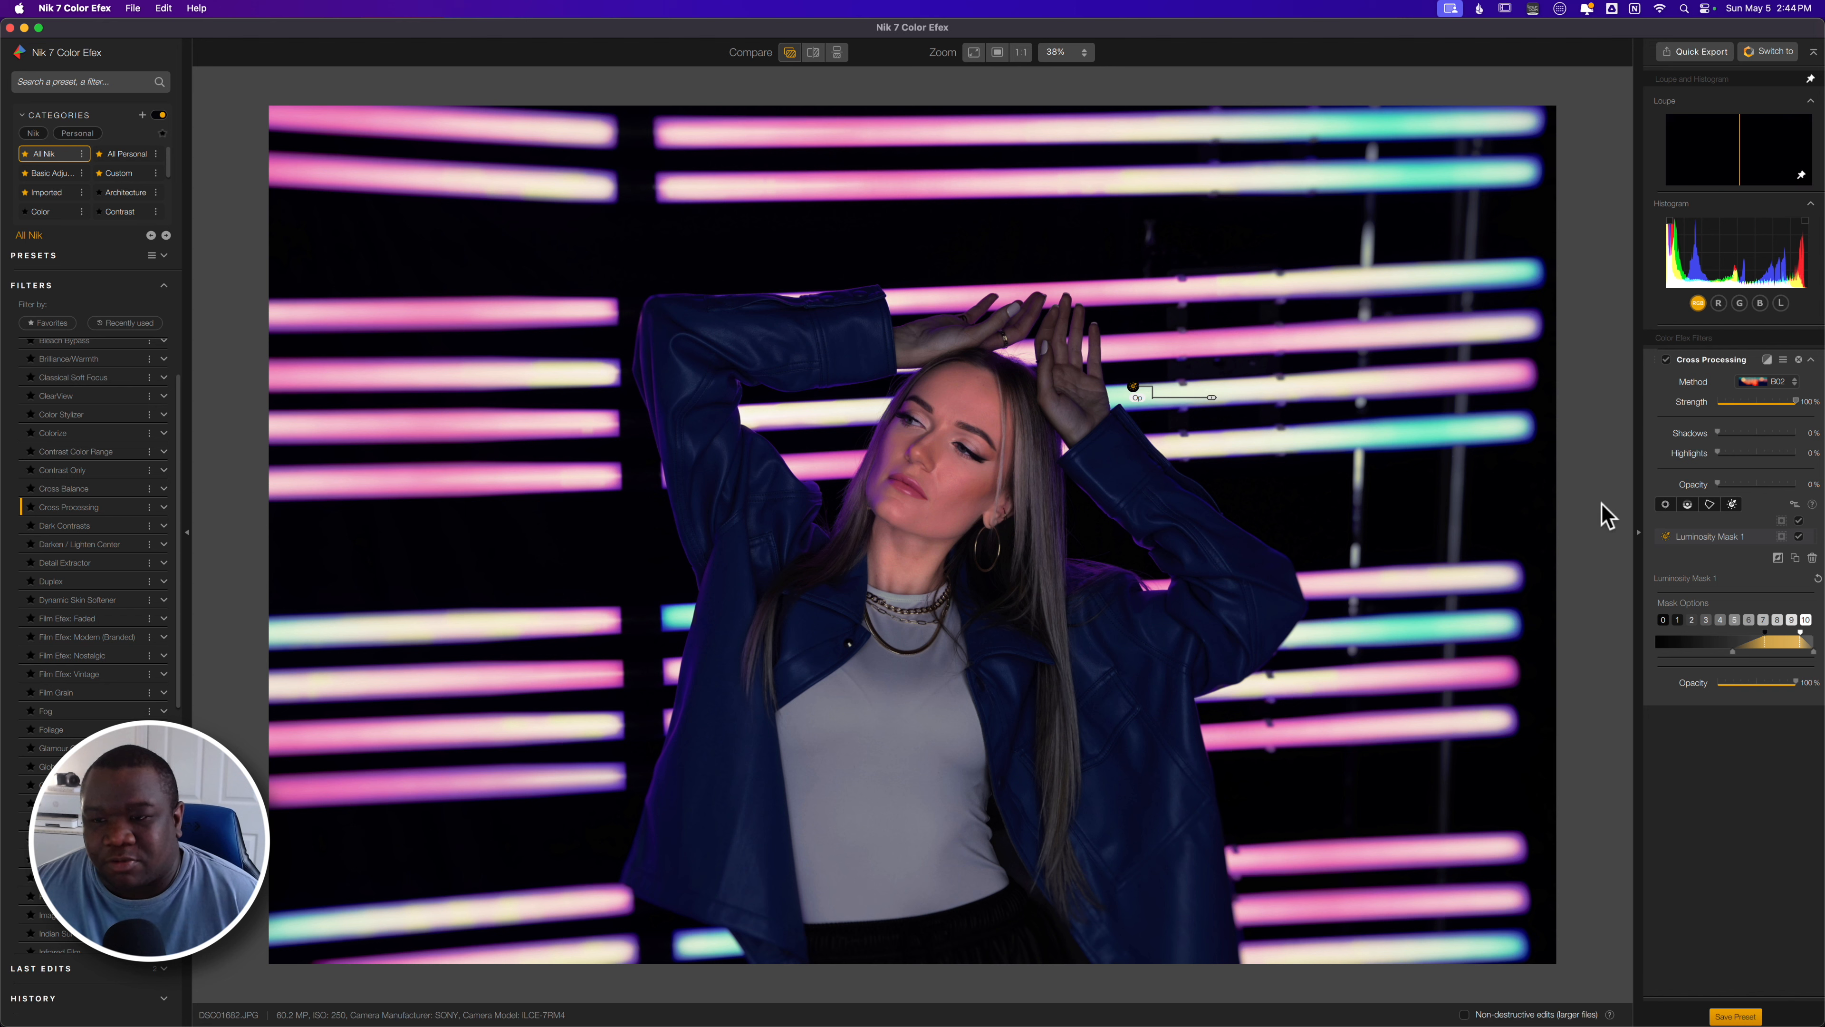
left_click(1667, 358)
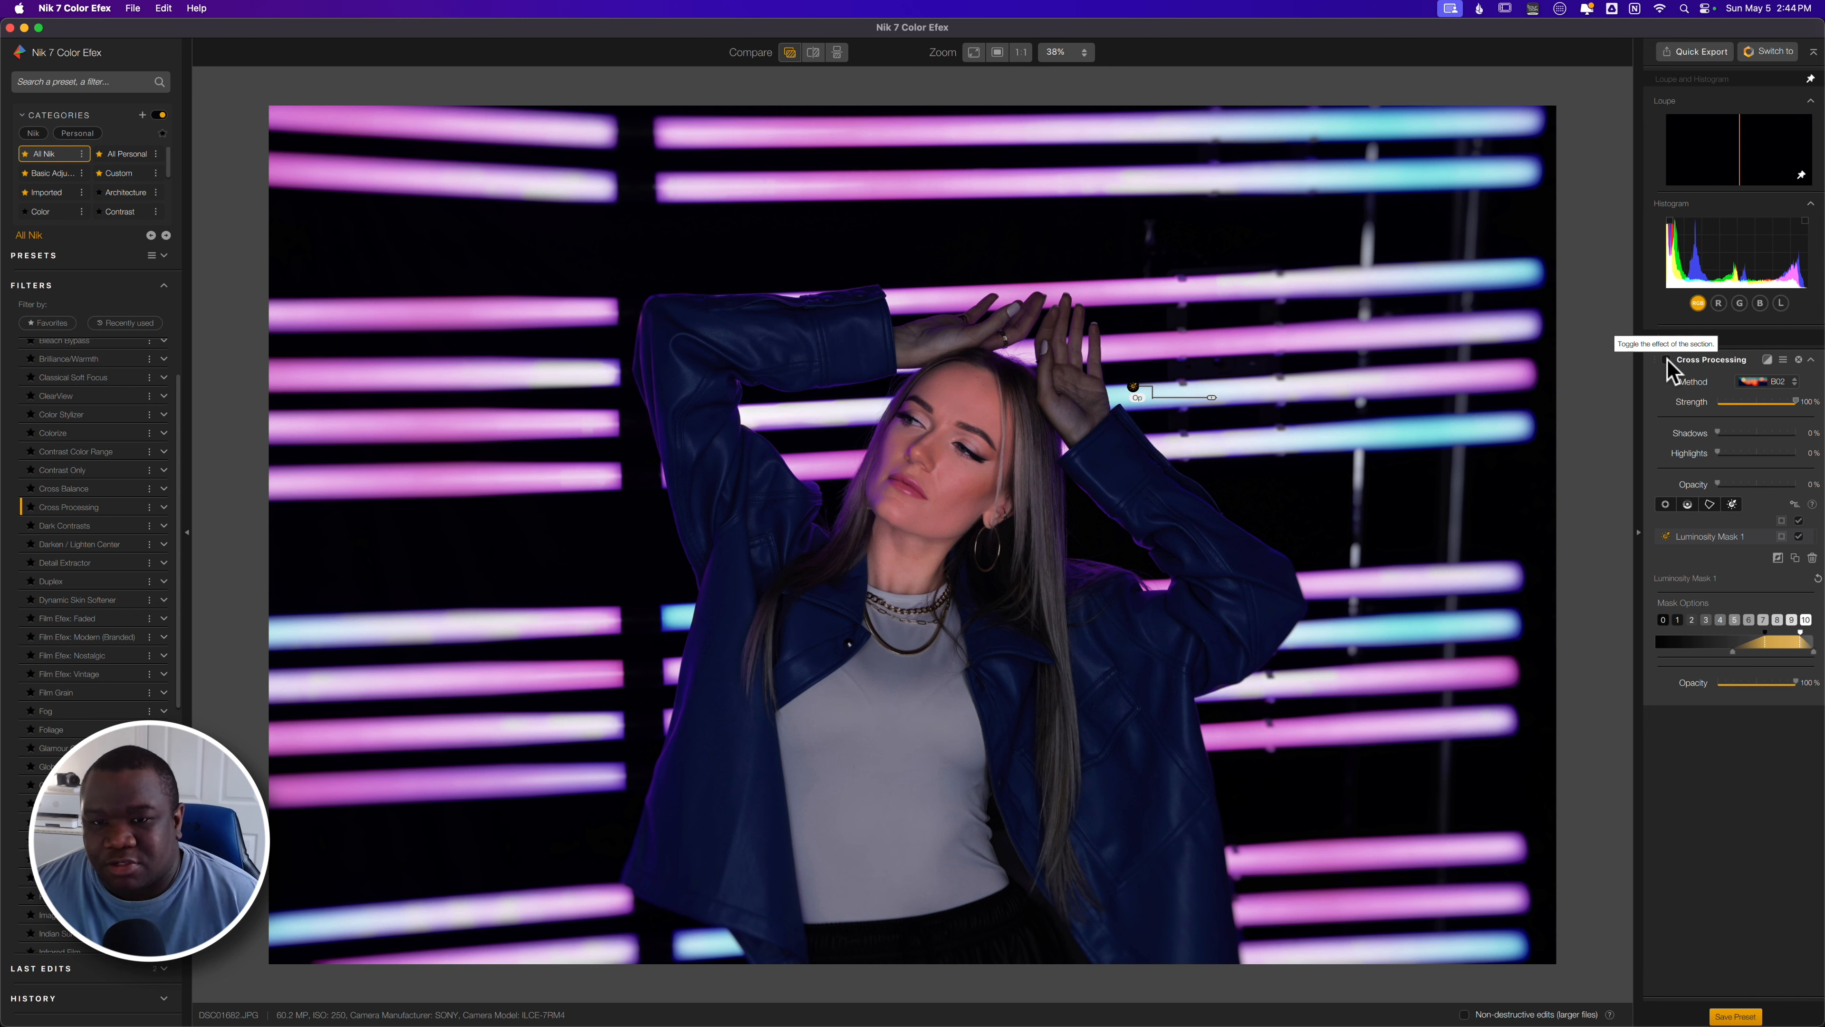
left_click(1666, 357)
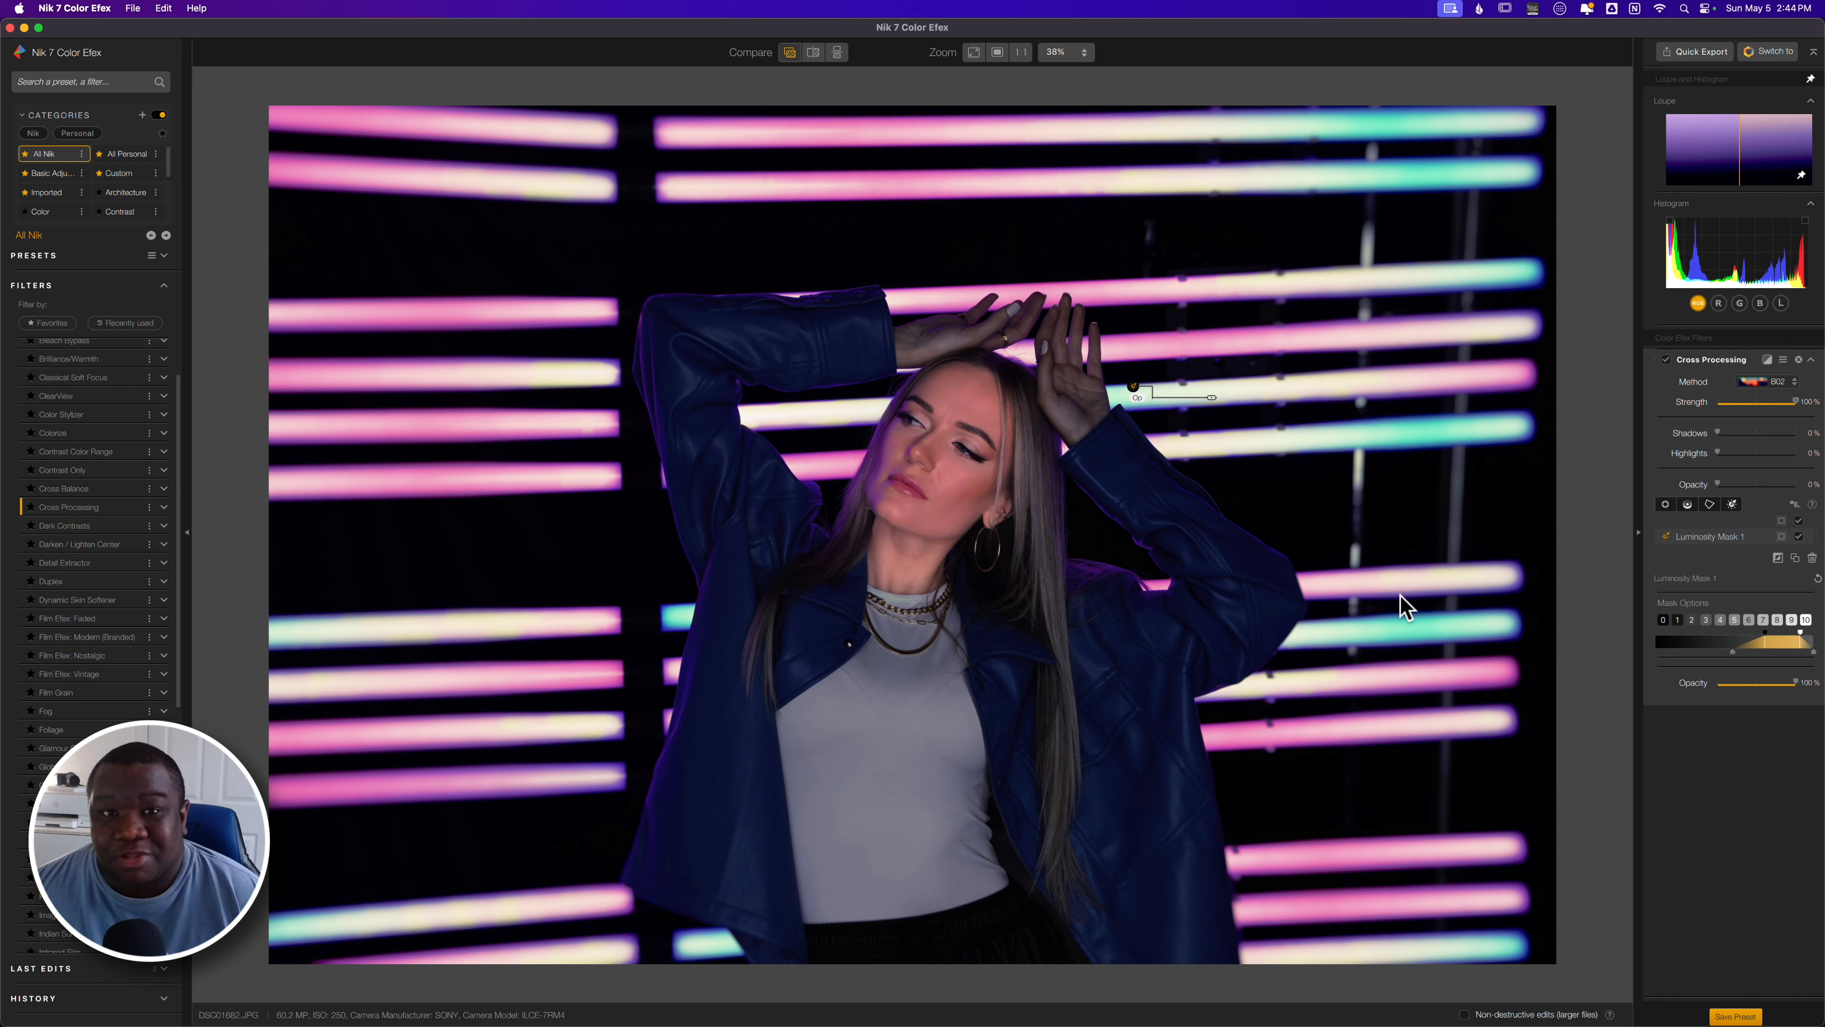
left_click_drag(1718, 453, 1751, 434)
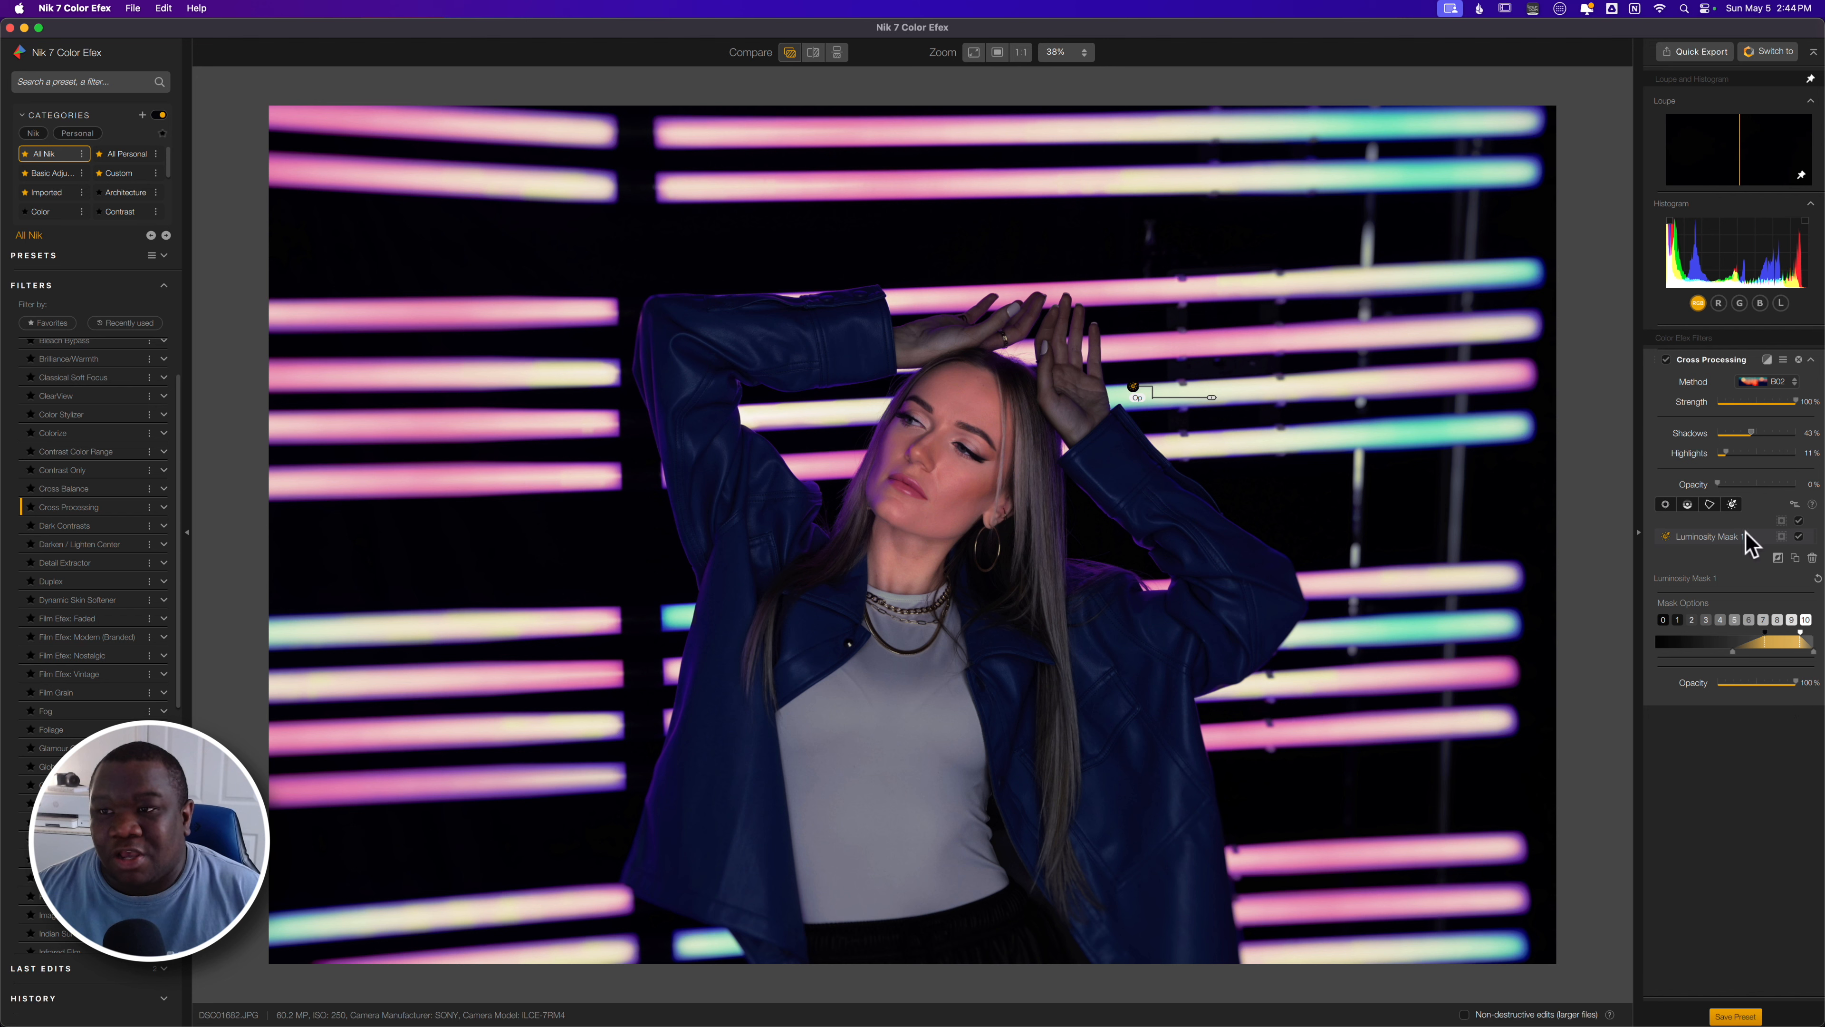
Look over the other Nik 7 apps available for switching, and review the quick export format and destination settings in the preferences
left_click(1777, 49)
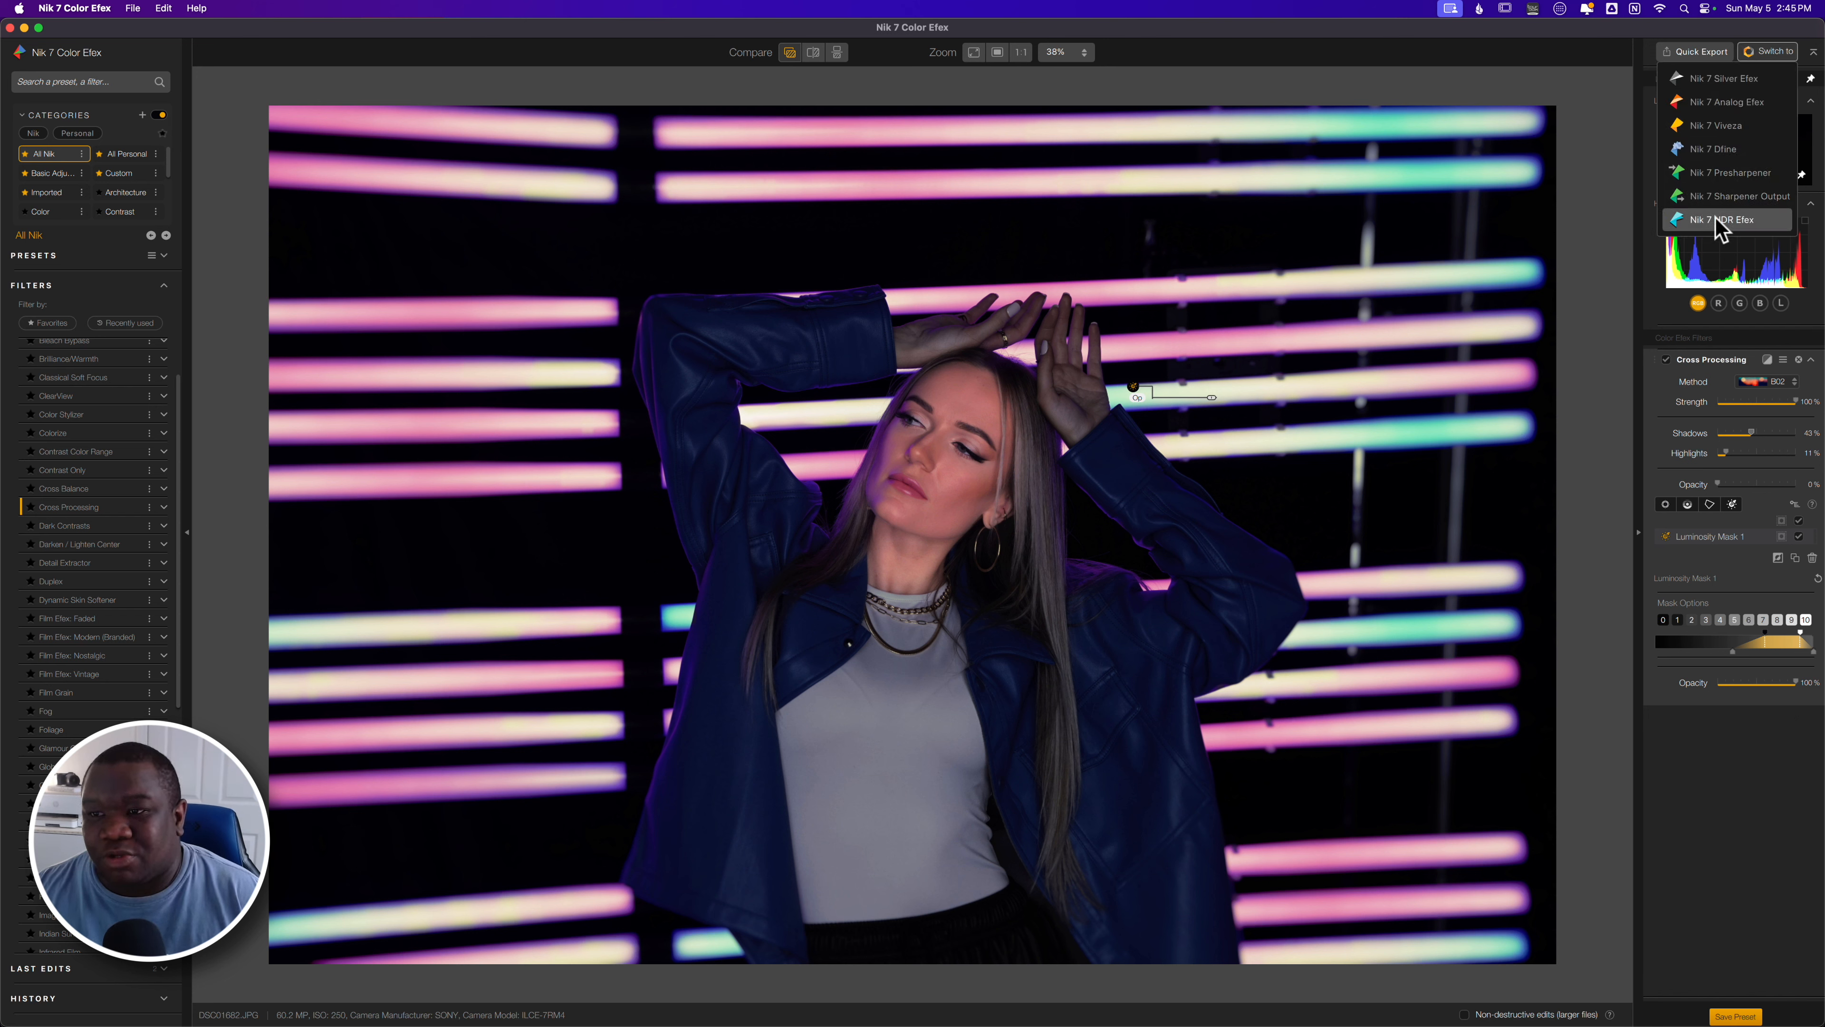
left_click(1759, 59)
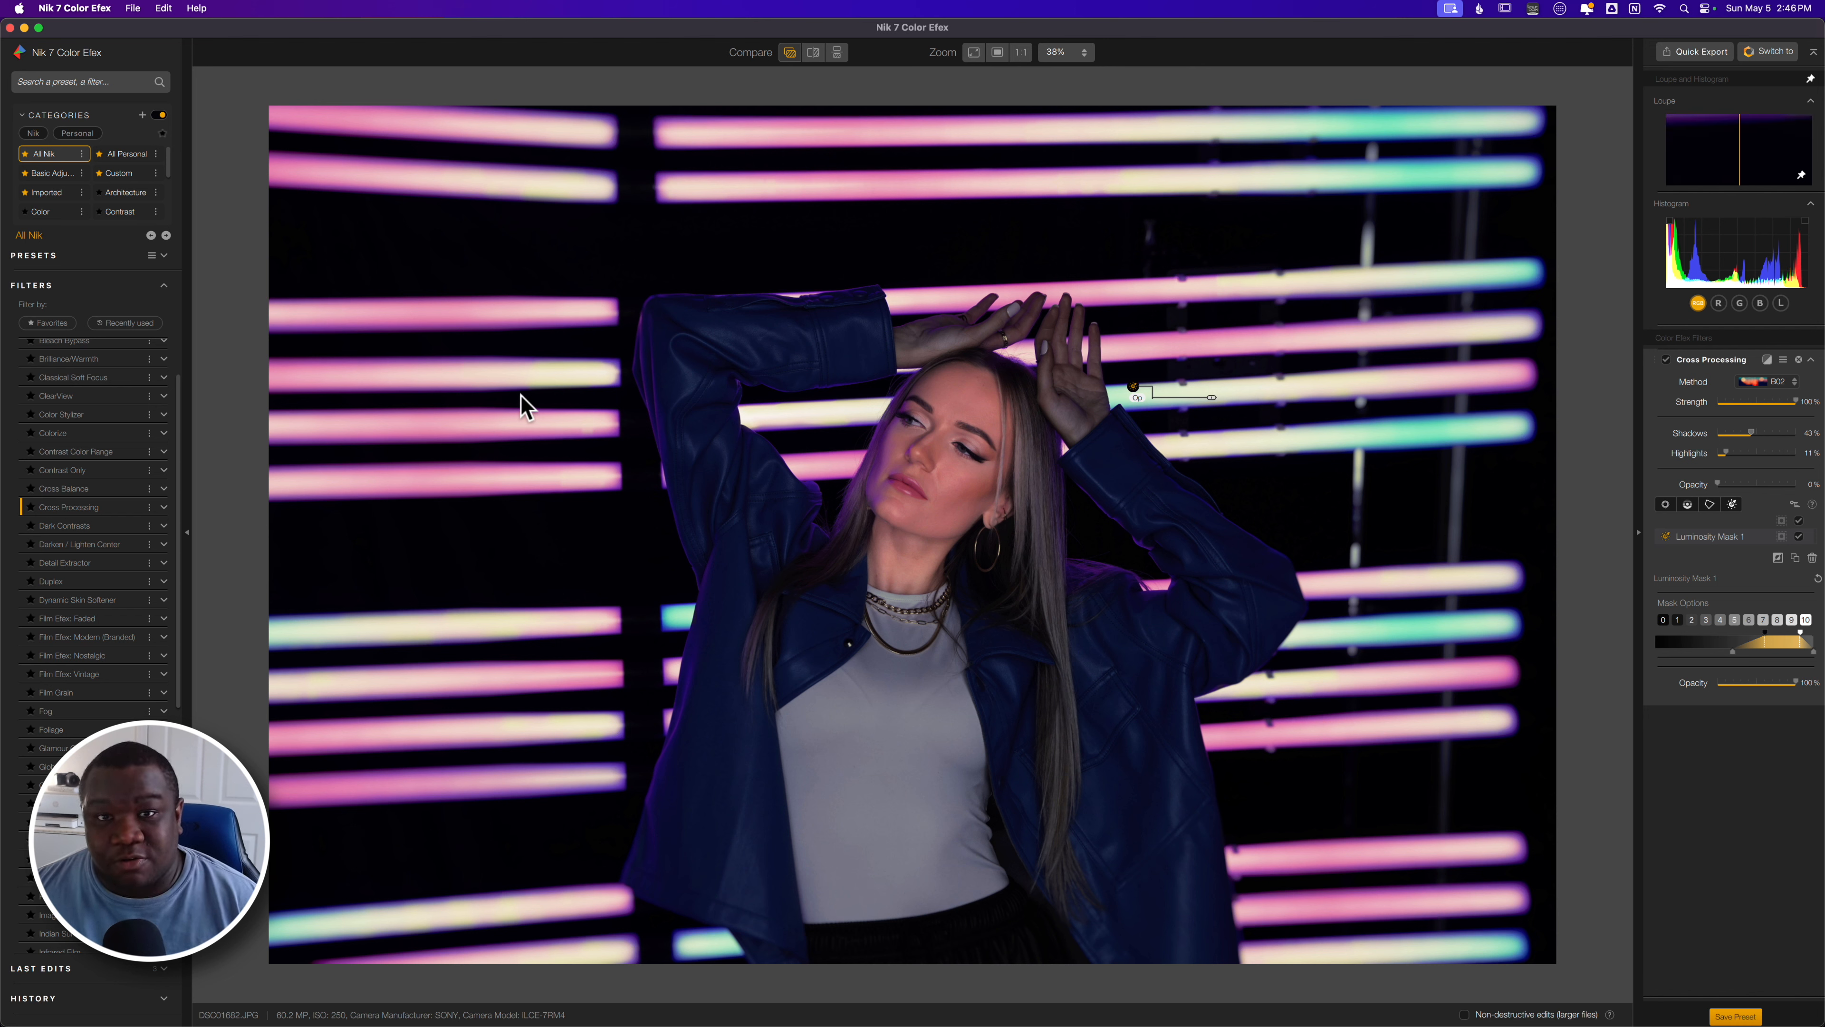
left_click(81, 9)
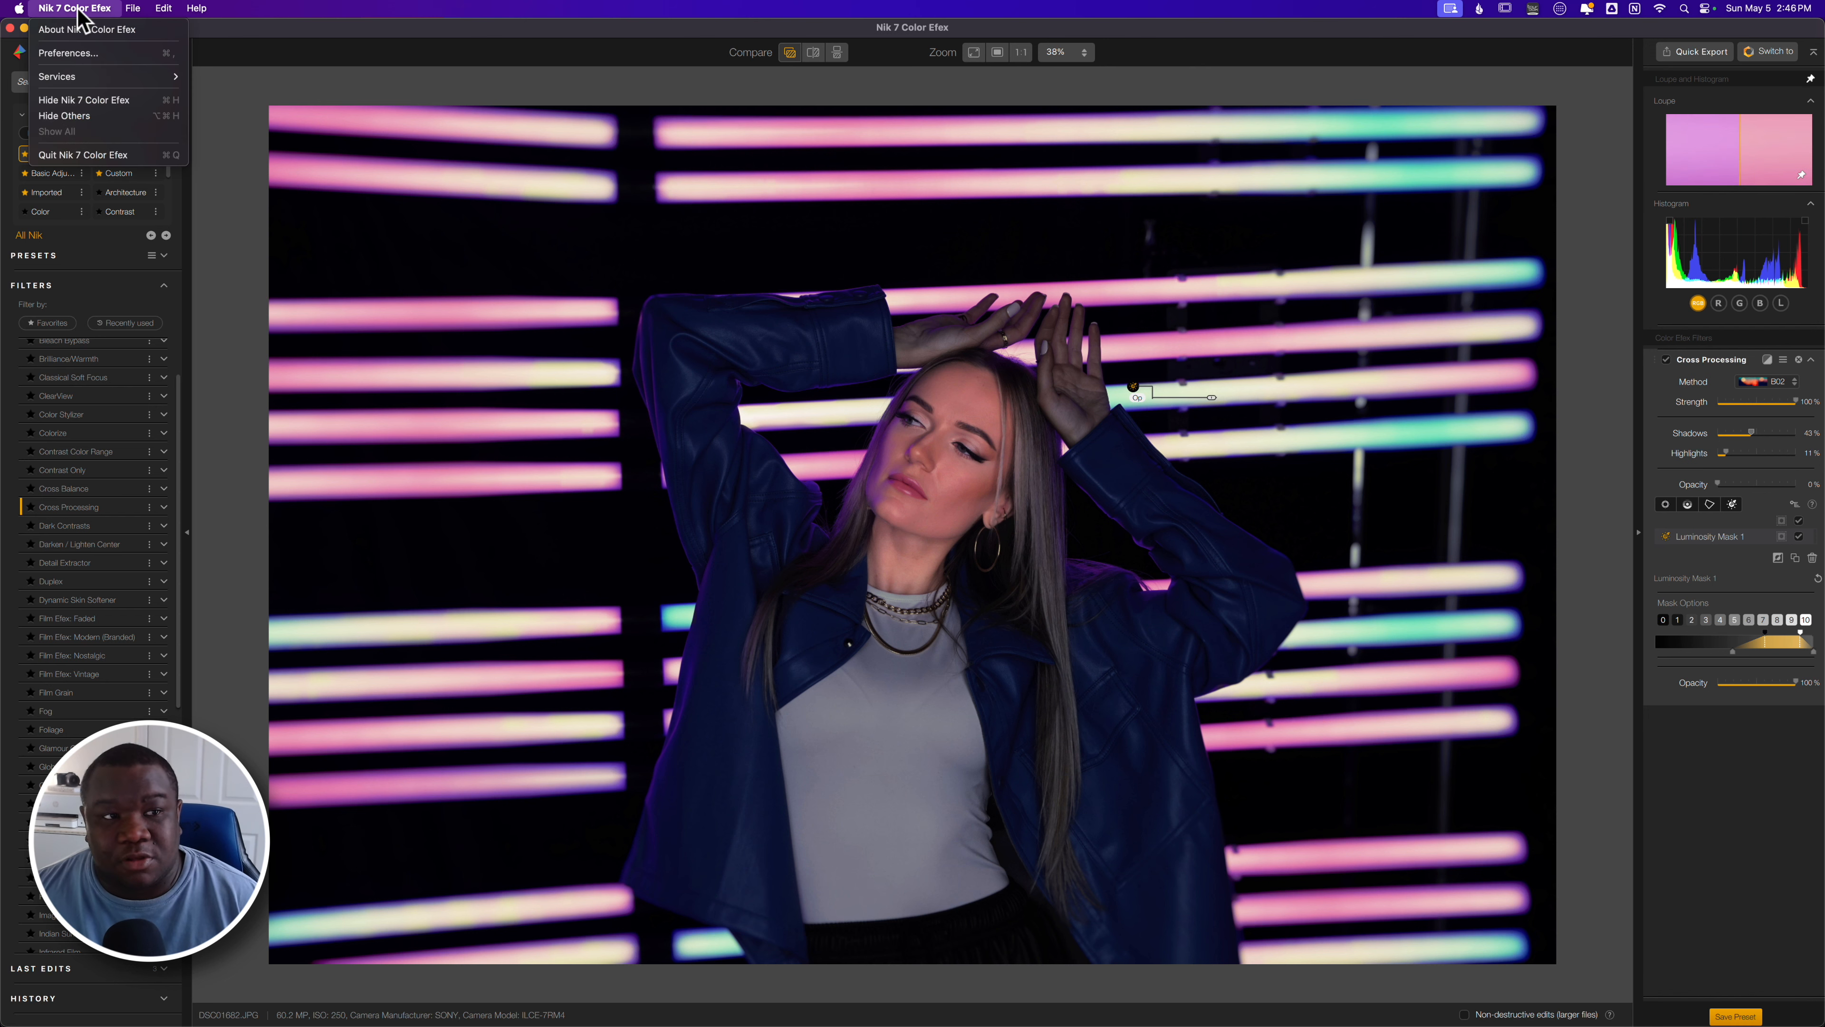
left_click(72, 55)
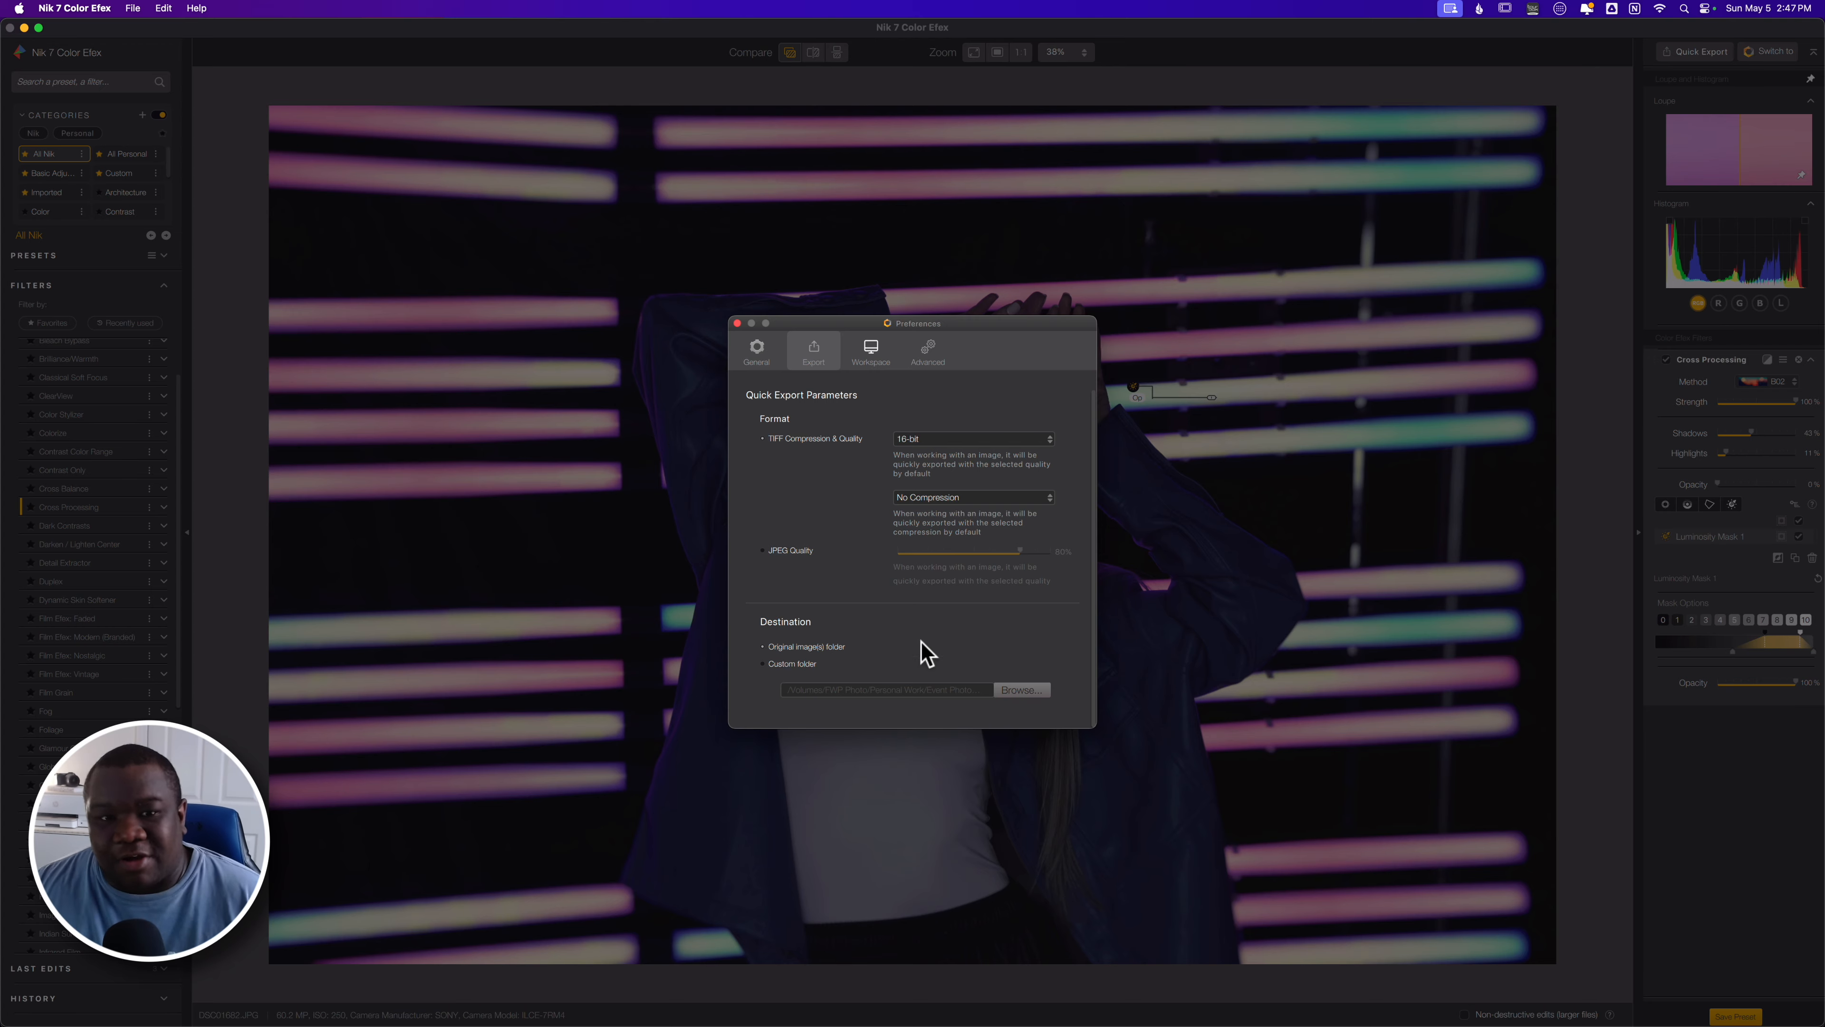
left_click(737, 323)
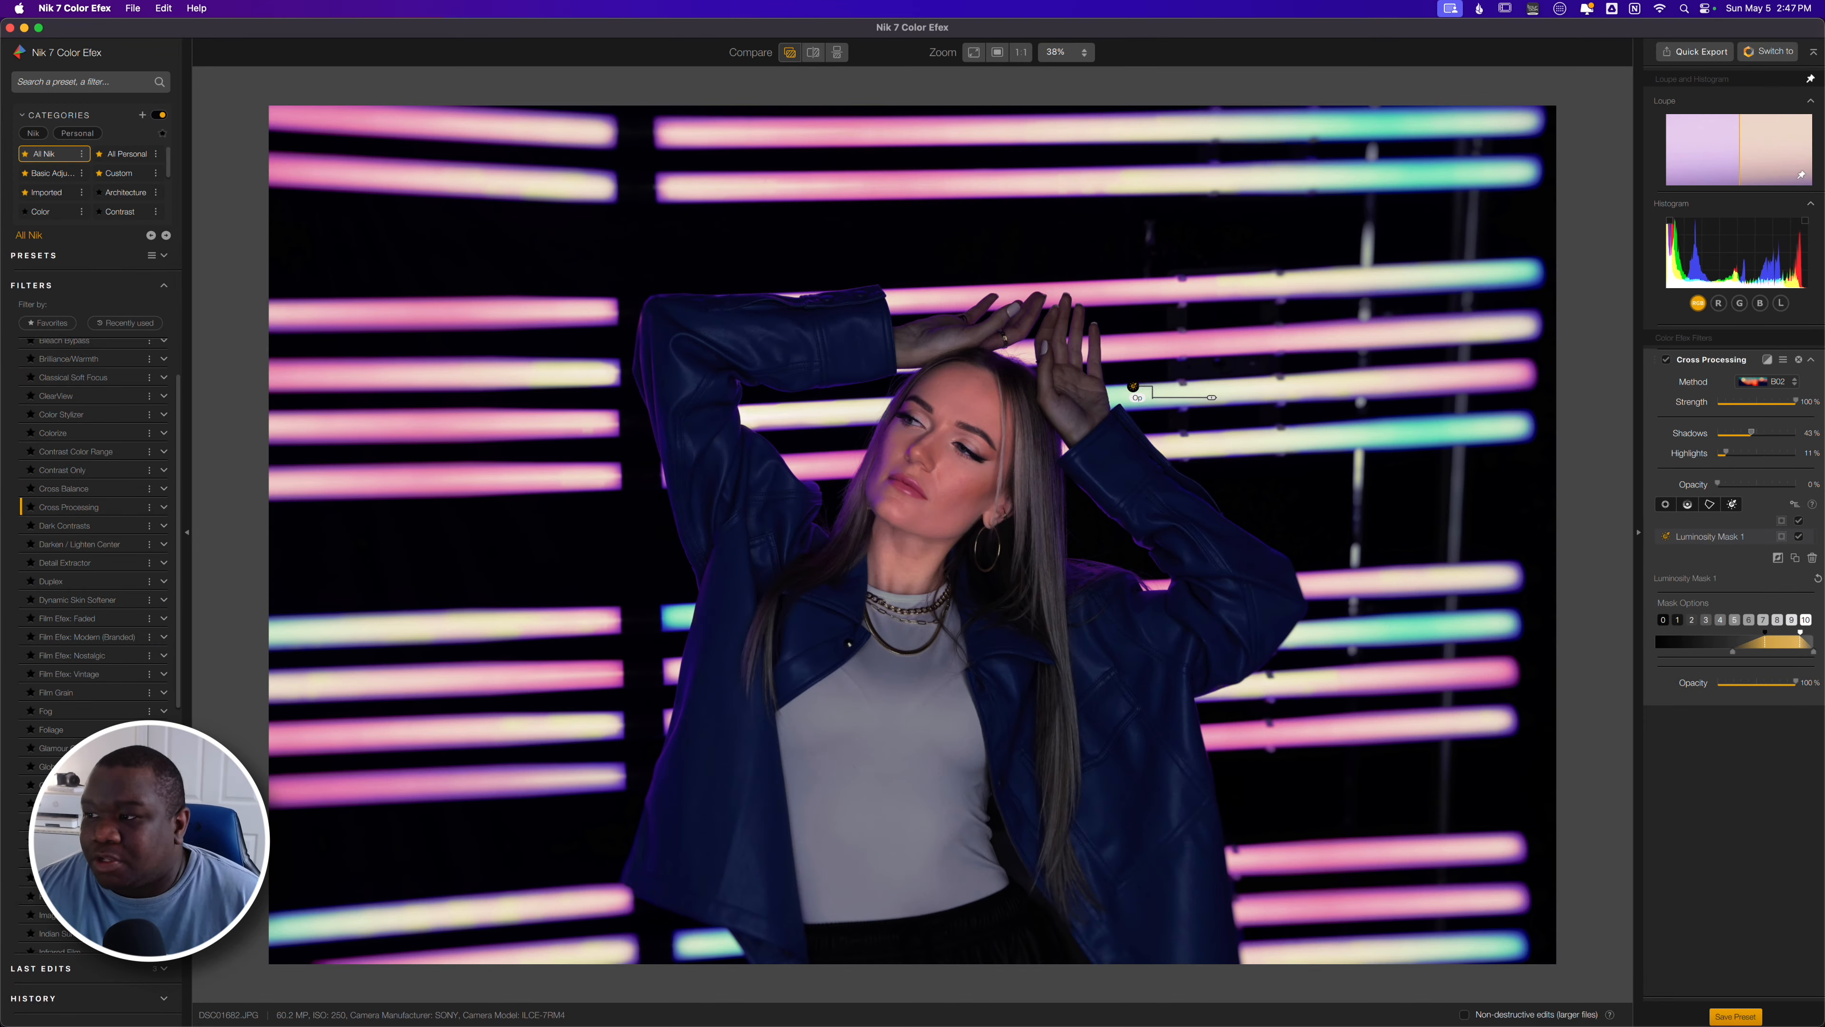
Switch to Finder, bring its window over the image, and preview the exported file DSC01682_NIK.tif
left_click_drag(1824, 318, 860, 299)
left_click(888, 513)
key("space")
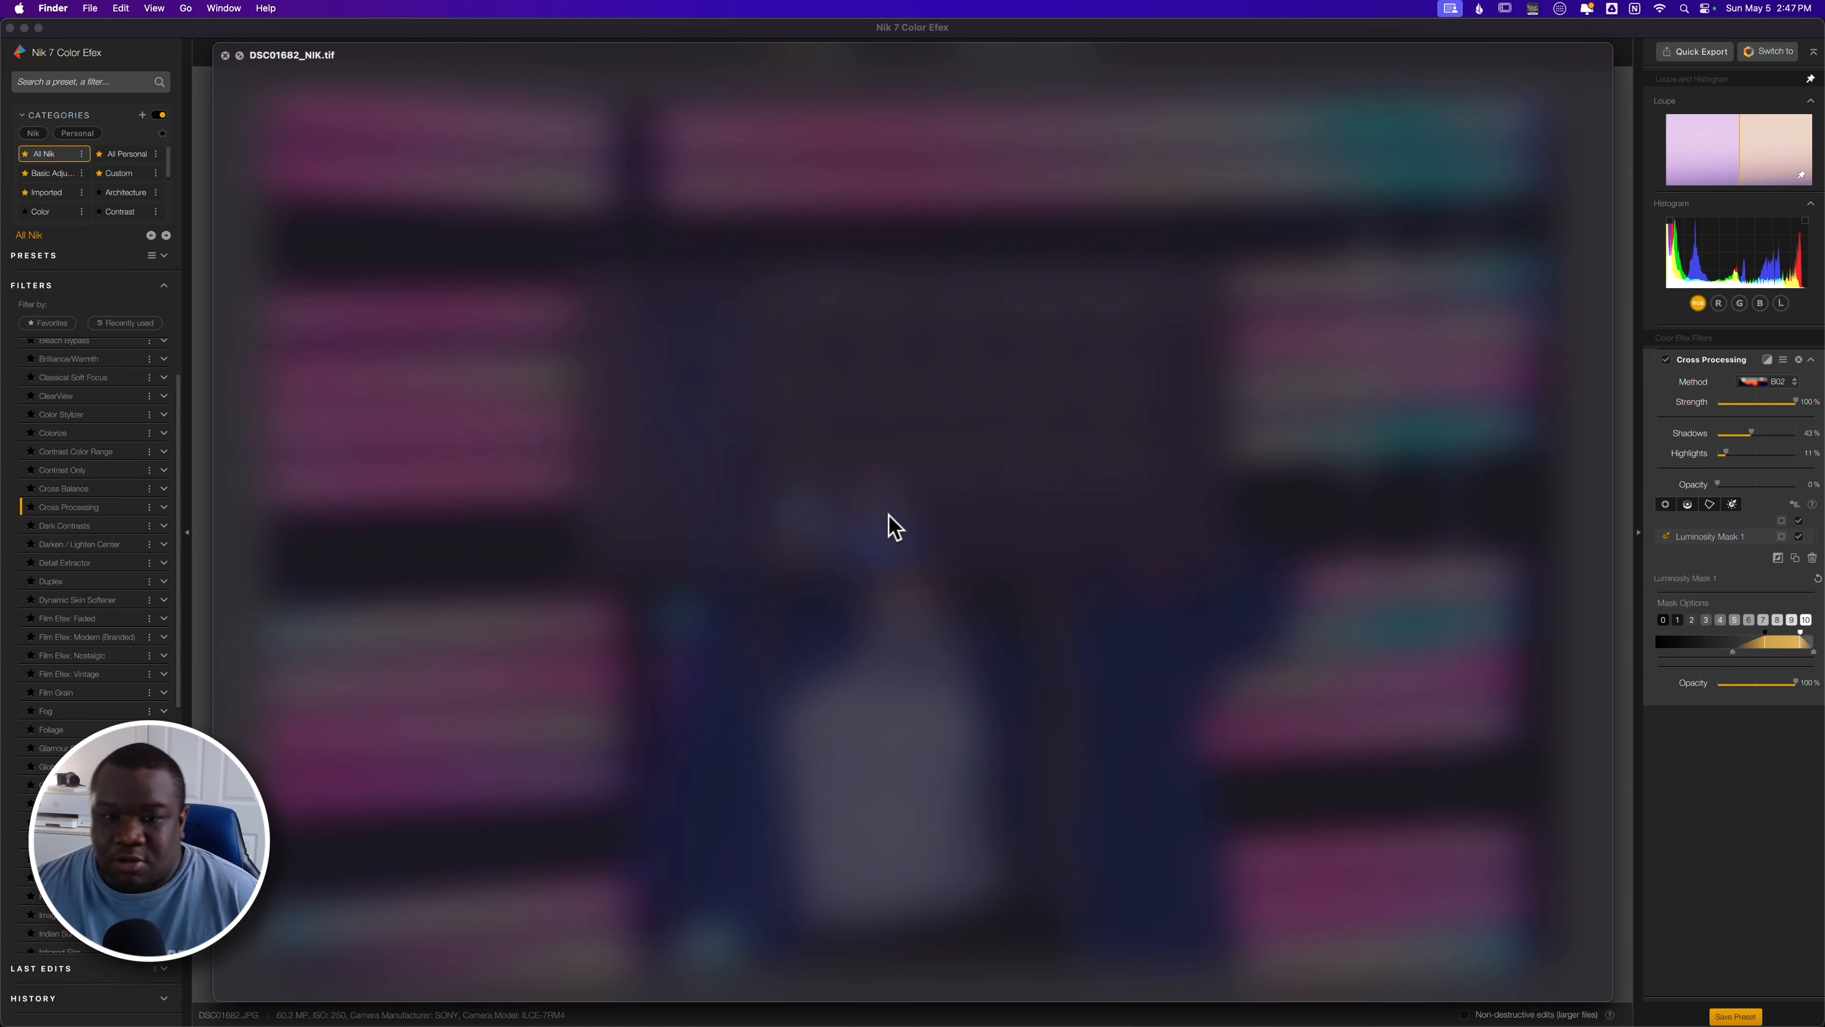